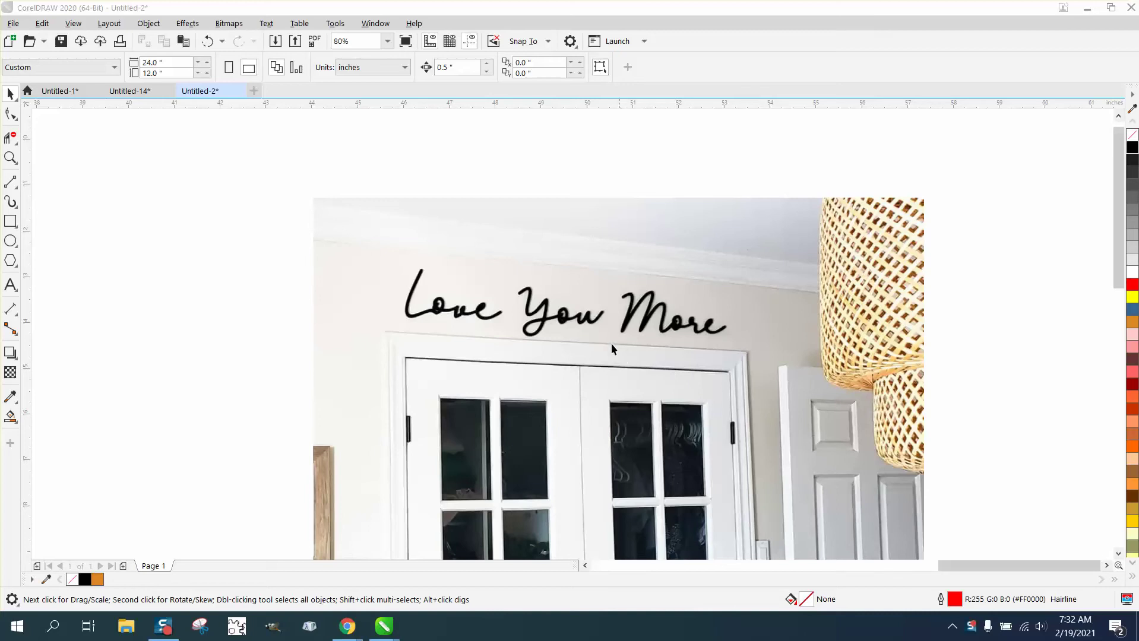
Zoom in on the Love You More photo, then zoom out to frame the Love outline beside it.
left_click(8, 159)
left_click_drag(785, 375, 776, 376)
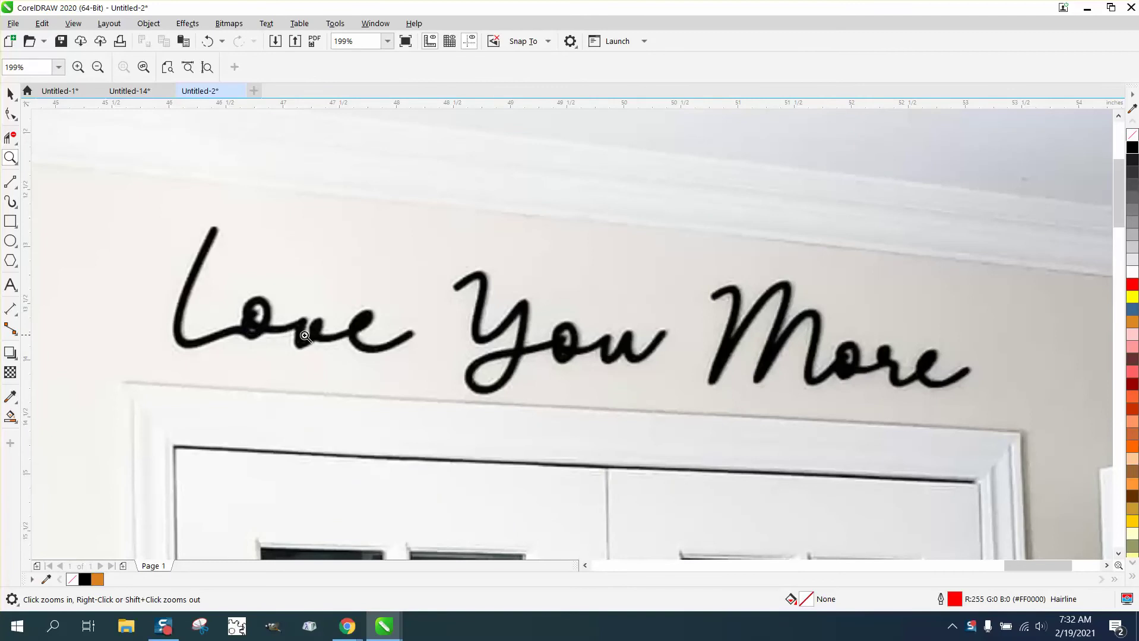
right_click(328, 334)
right_click(304, 327)
right_click(304, 327)
right_click(372, 326)
right_click(371, 326)
left_click_drag(167, 324, 331, 388)
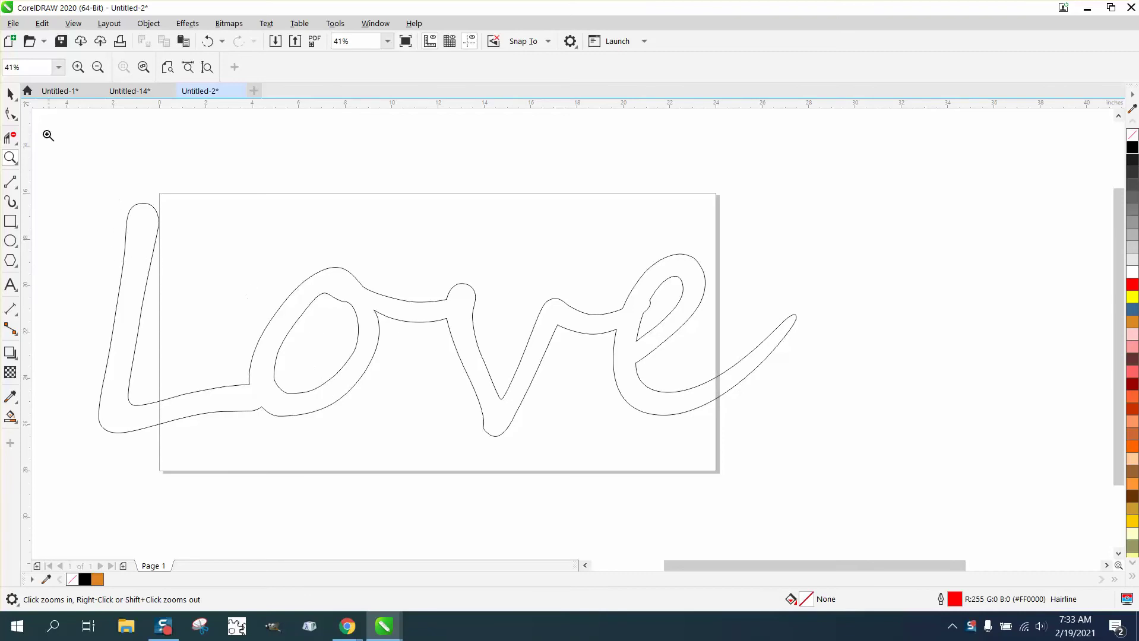
left_click(10, 93)
scroll(241, 174, "down", 1)
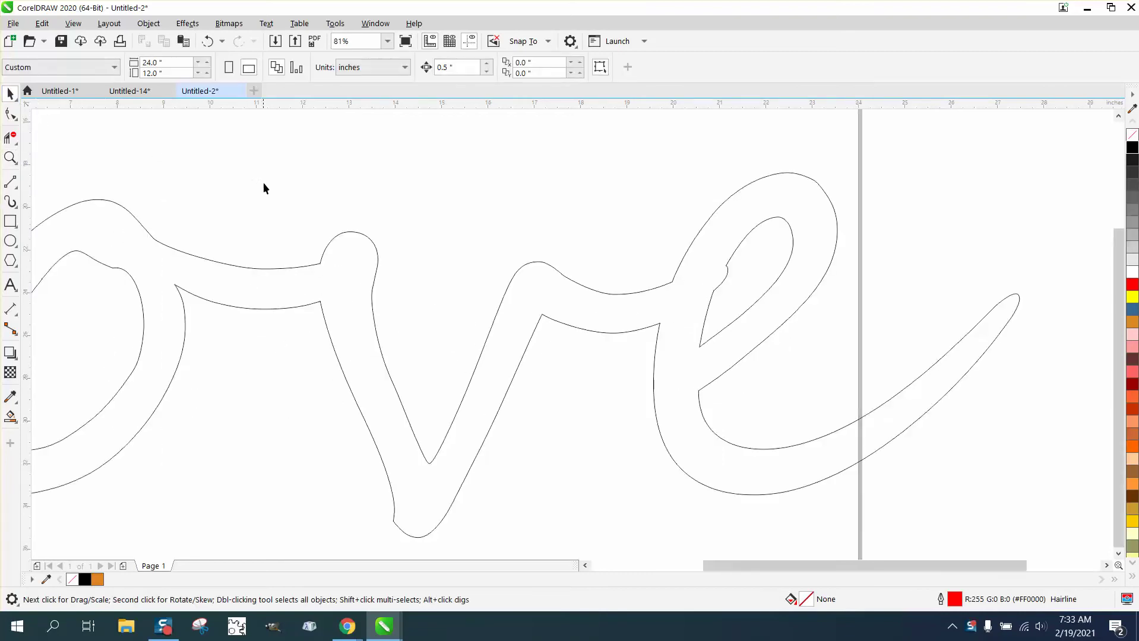
scroll(268, 191, "down", 2)
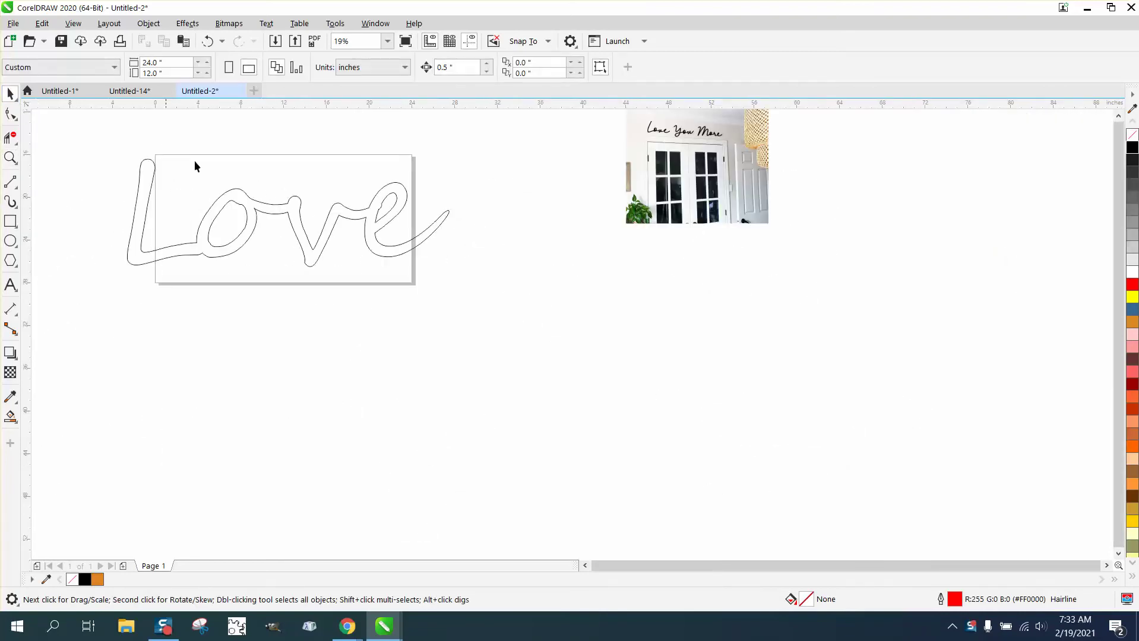
Set the Love outline's width to 23.5 inches, keeping proportions so the height becomes 9.85 inches.
left_click(444, 217)
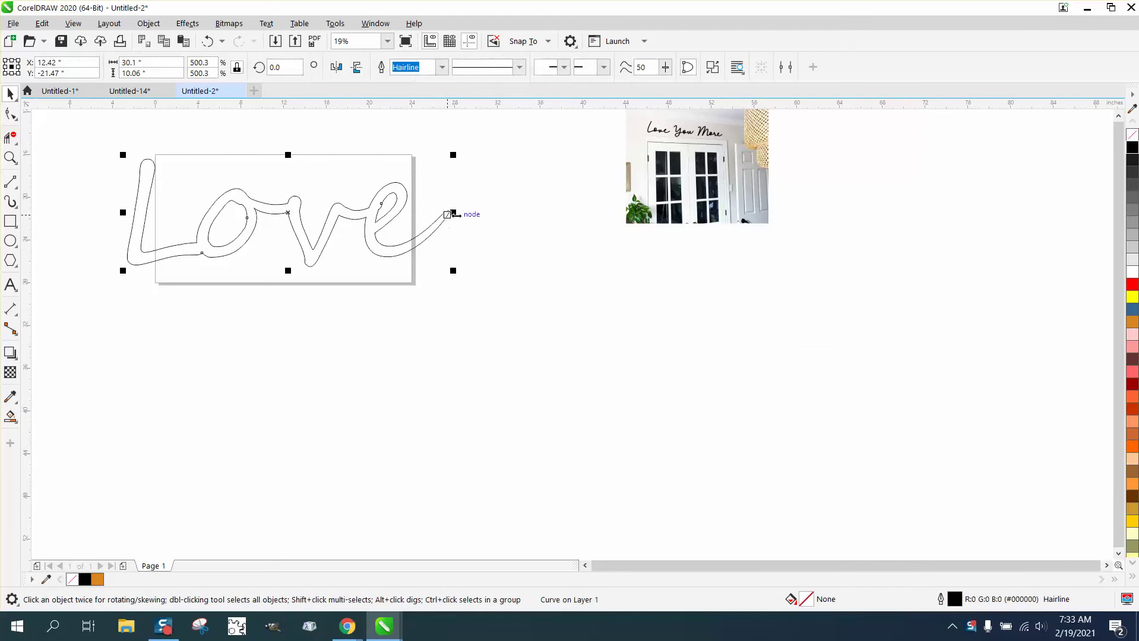
left_click_drag(452, 214, 412, 213)
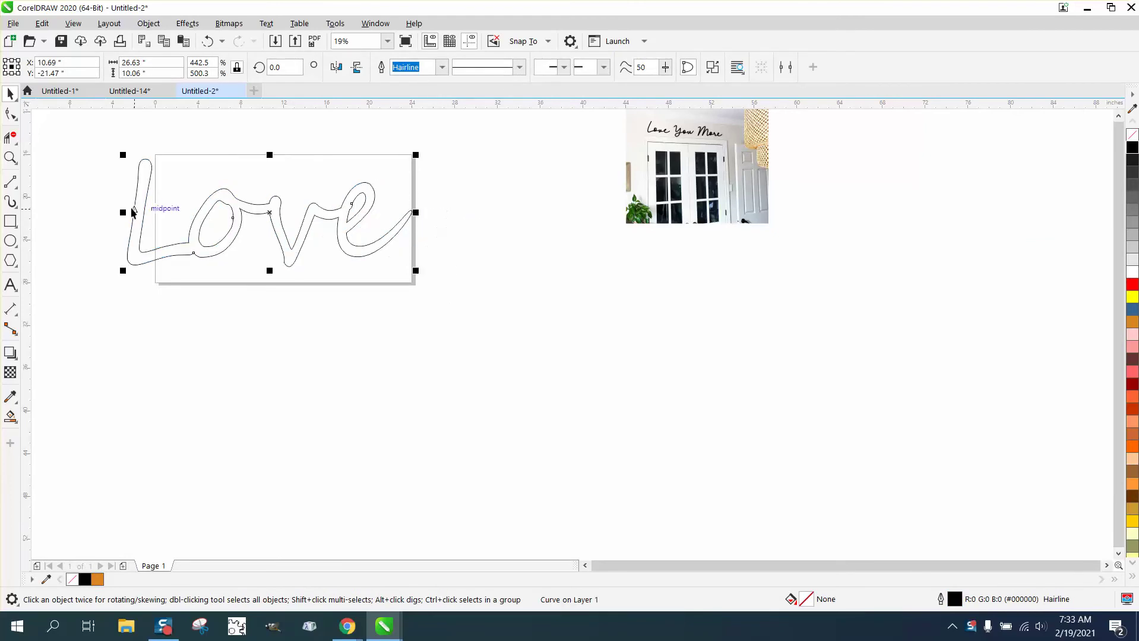
left_click_drag(124, 212, 155, 211)
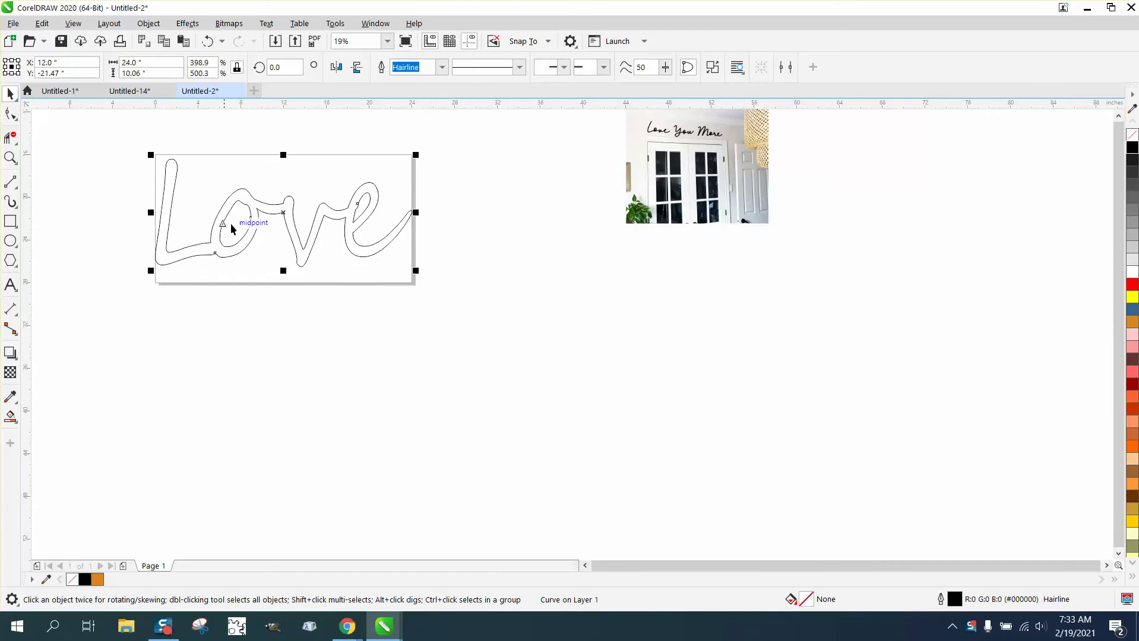
left_click(144, 64)
left_click_drag(145, 63, 116, 64)
type("2")
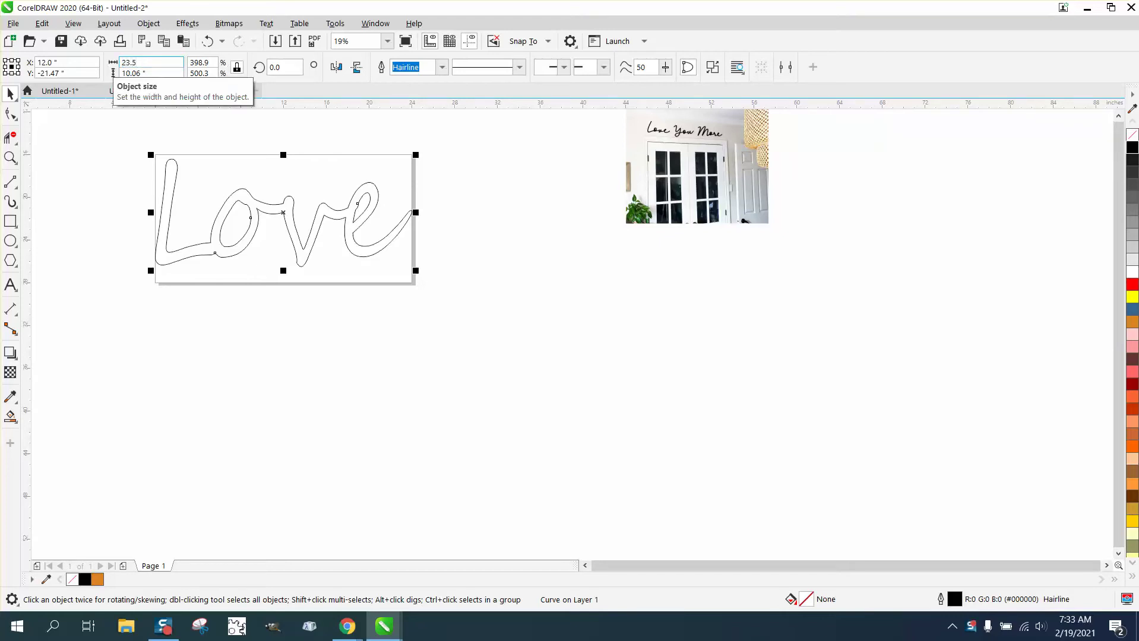
type("3.5")
key("Return")
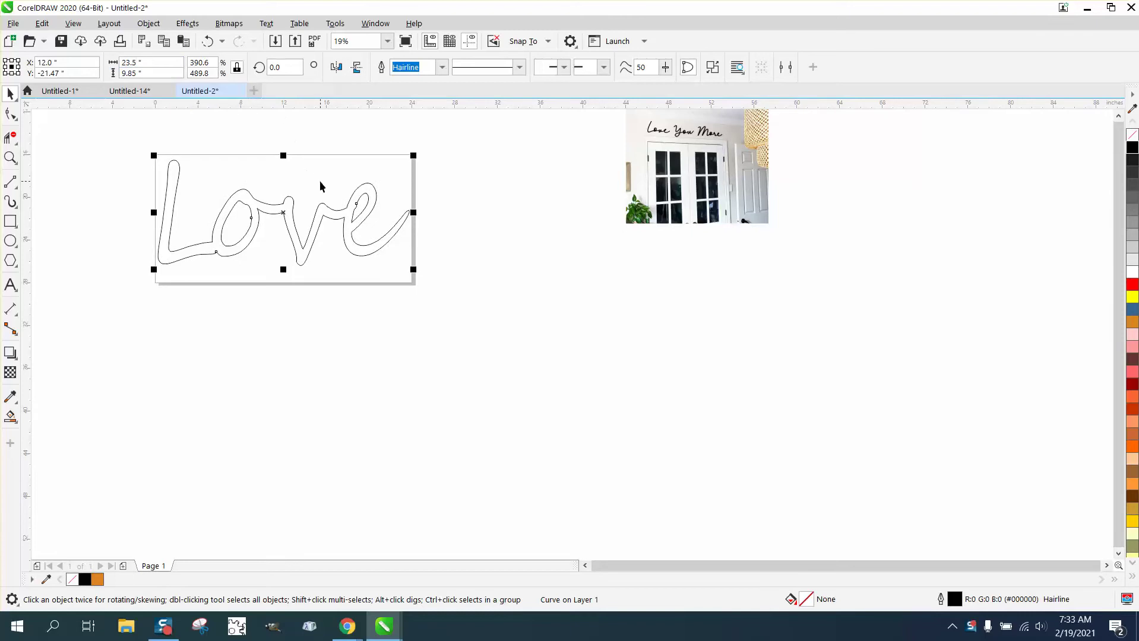
Tilt the Love outline upward to about 15.8 degrees and centre it on the page.
left_click(283, 217)
left_click(283, 218)
left_click_drag(419, 156, 399, 113)
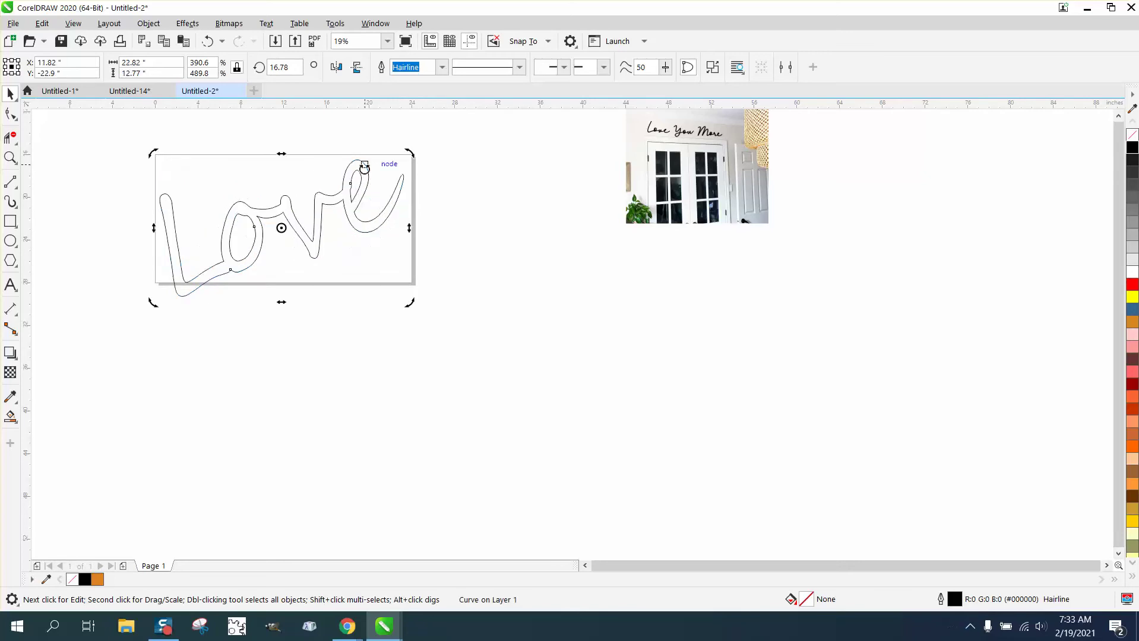
left_click_drag(294, 231, 293, 217)
left_click(293, 217)
left_click_drag(407, 135, 417, 159)
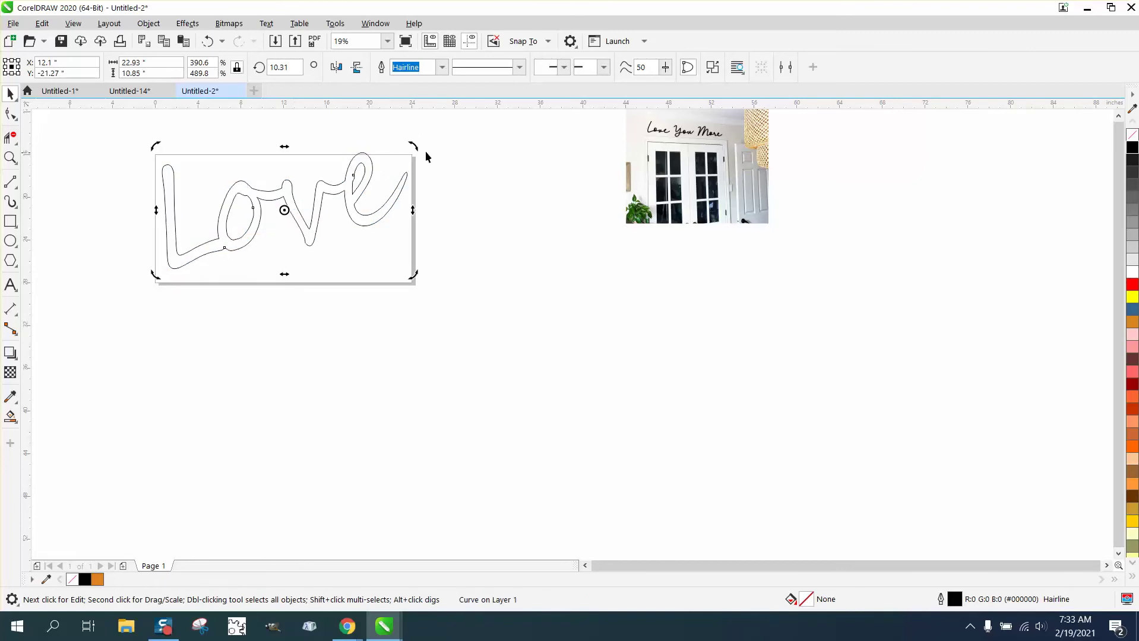
left_click(295, 220)
left_click_drag(285, 217, 286, 224)
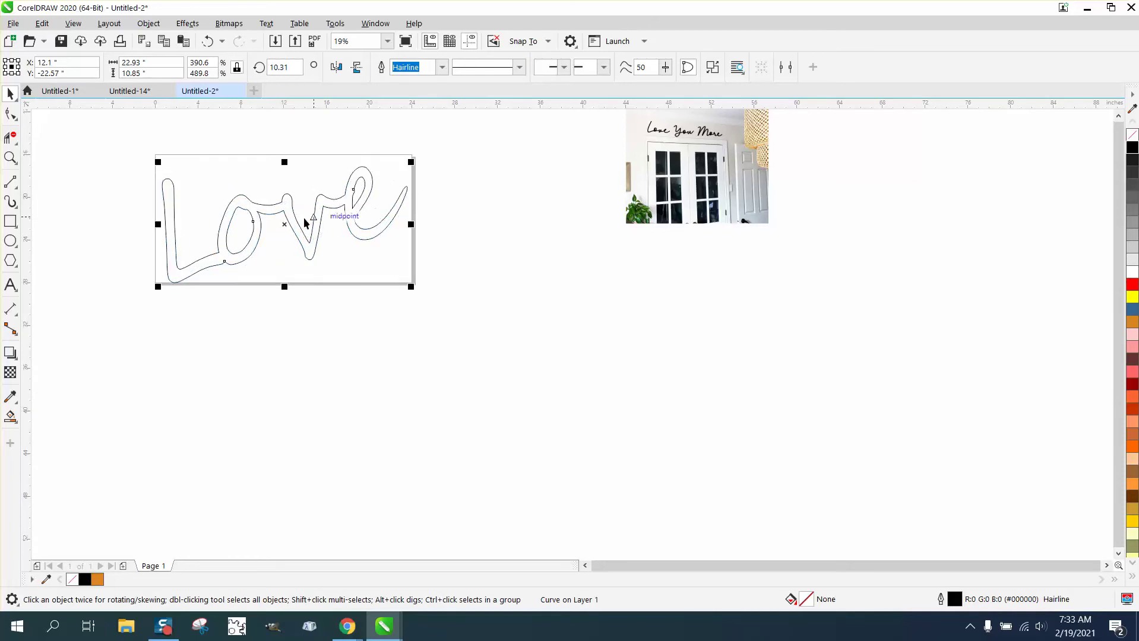
left_click(285, 224)
left_click_drag(413, 160, 413, 143)
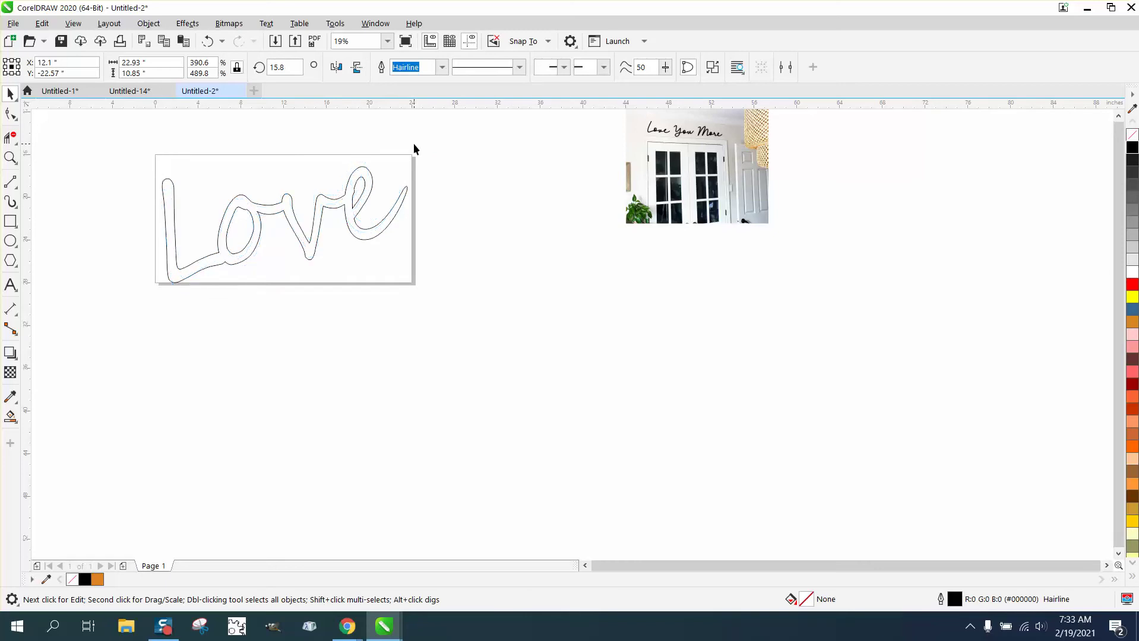
left_click(280, 226)
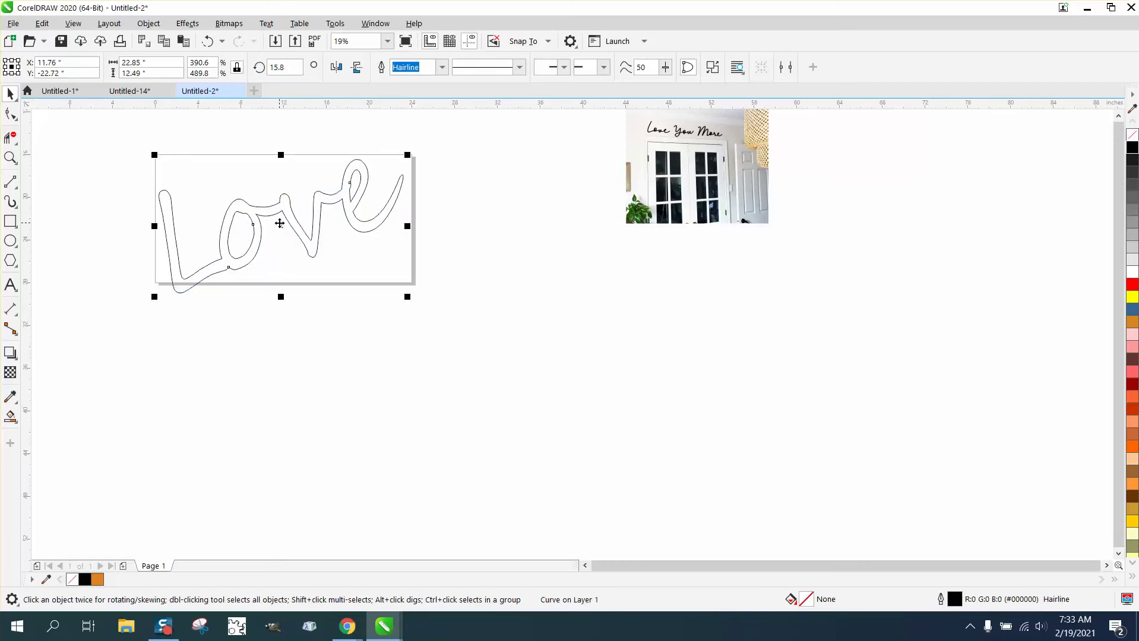
left_click_drag(279, 223, 282, 219)
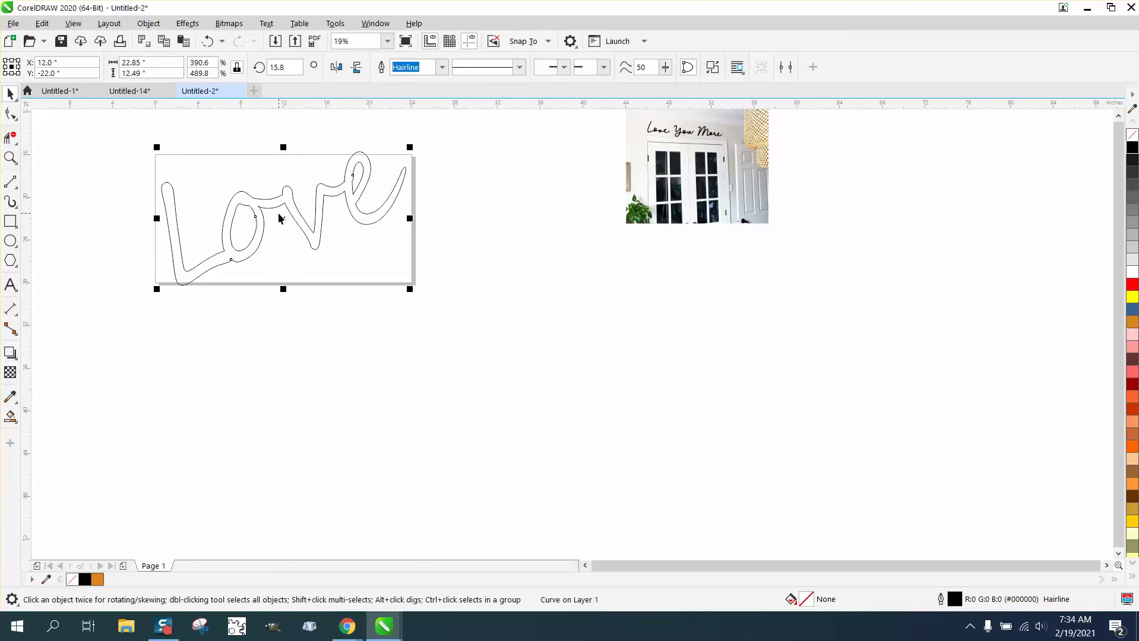
Pivot the Love outline around the L's bottom-left node, easing the tilt to 12.88 degrees.
left_click(317, 212)
left_click(287, 213)
left_click(284, 218)
left_click(284, 218)
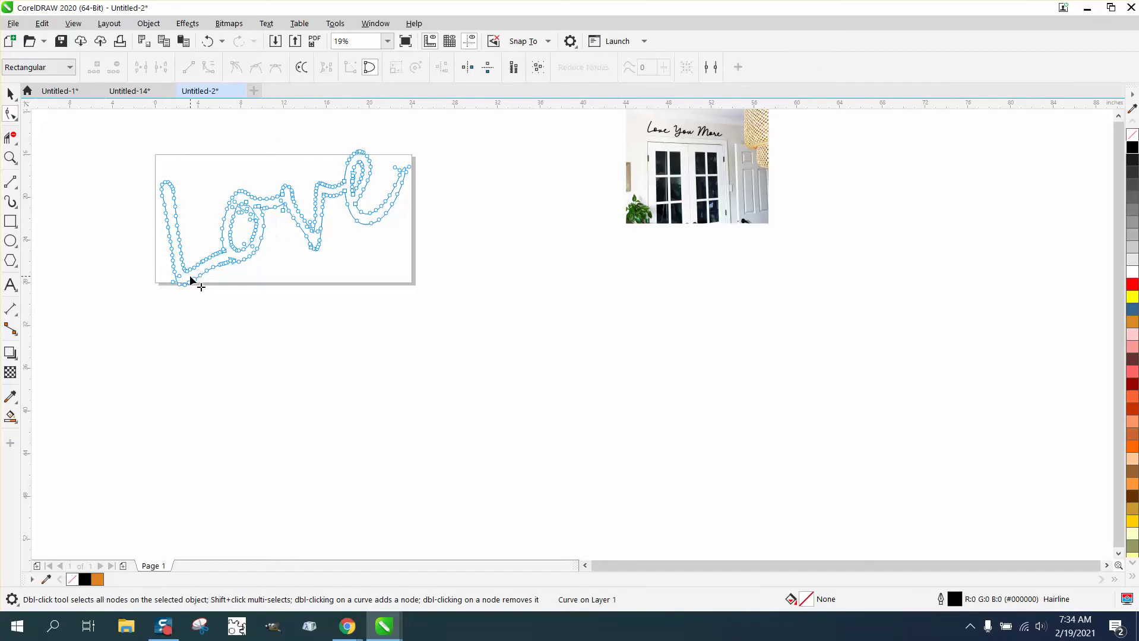
left_click(10, 93)
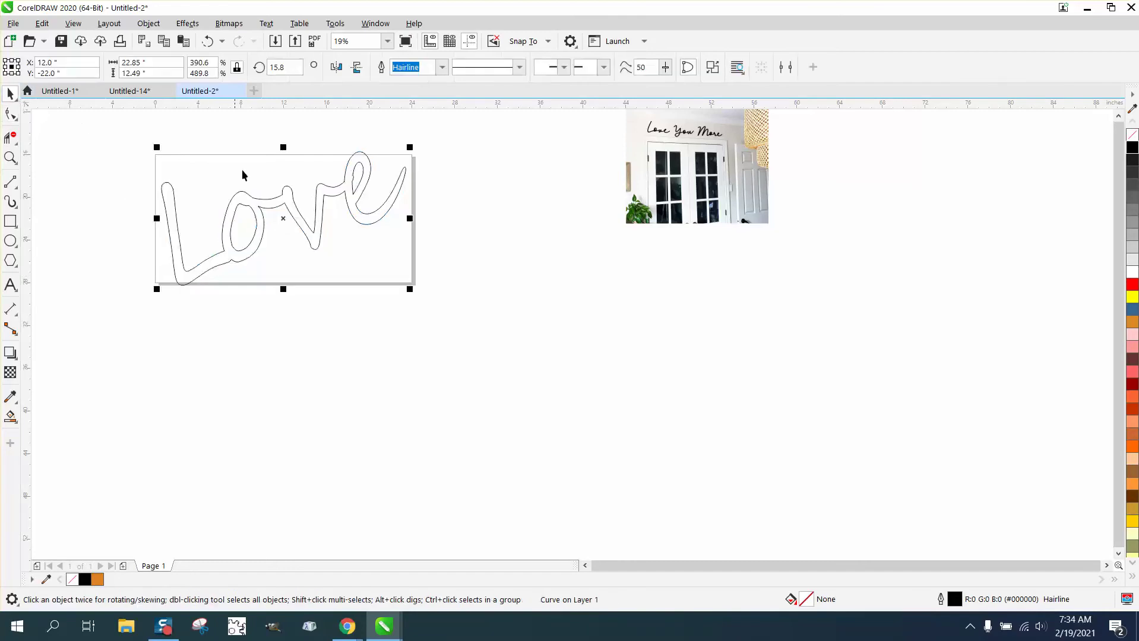
left_click(284, 221)
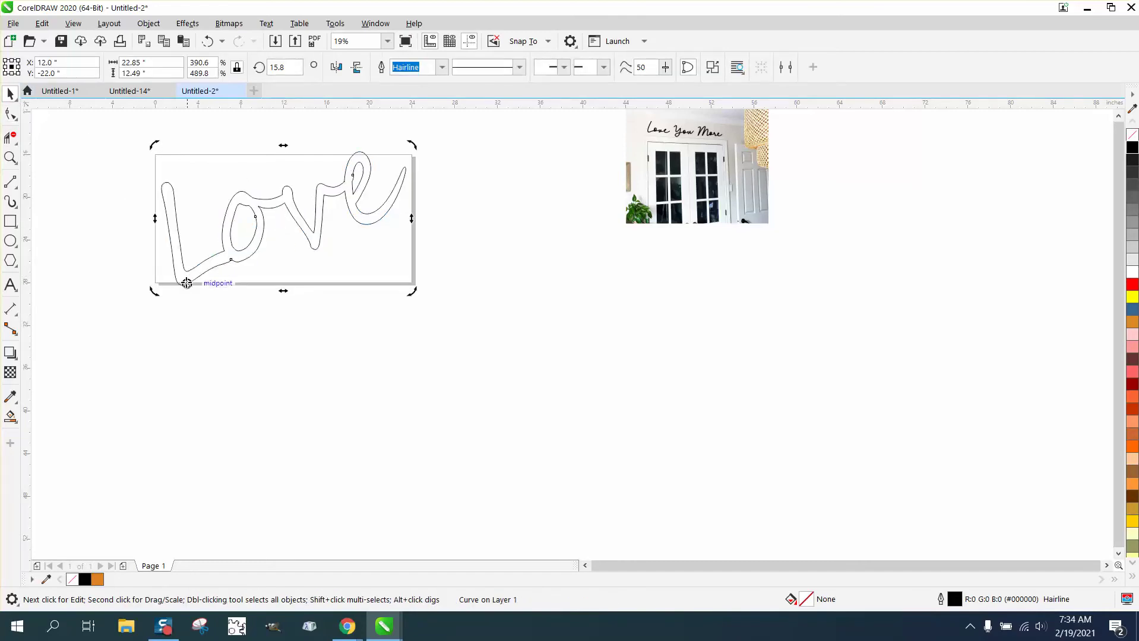
left_click_drag(179, 285, 179, 284)
left_click_drag(412, 146, 417, 154)
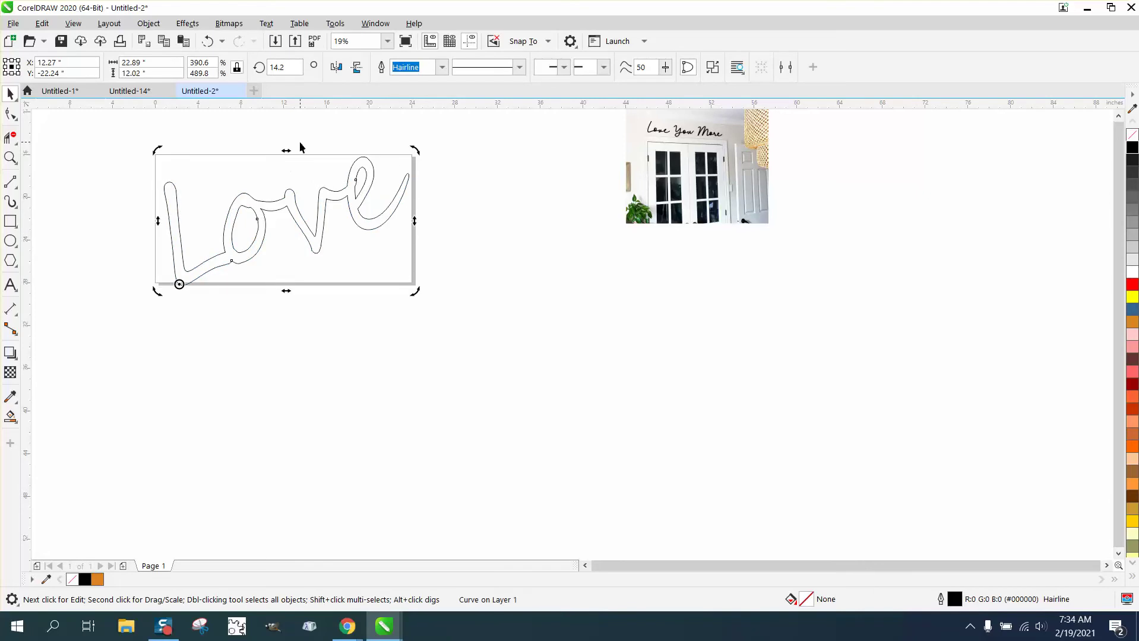
left_click_drag(419, 152, 421, 155)
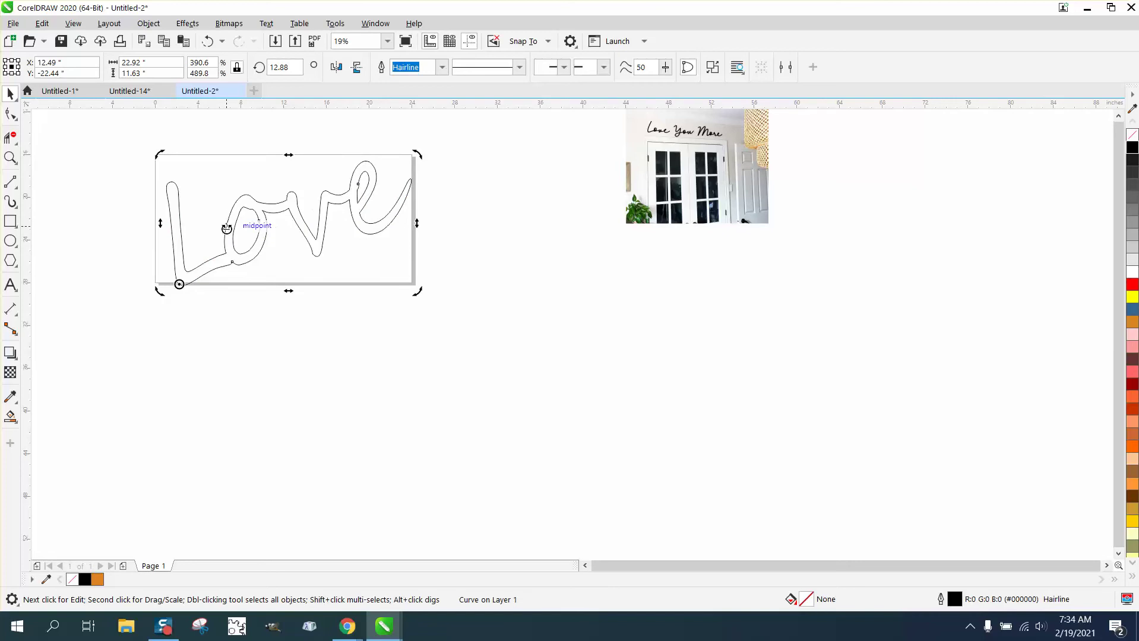
Stretch the Love outline to about 24.04 inches wide and set its rotation angle to 0.
left_click(180, 206)
left_click_drag(162, 223, 155, 224)
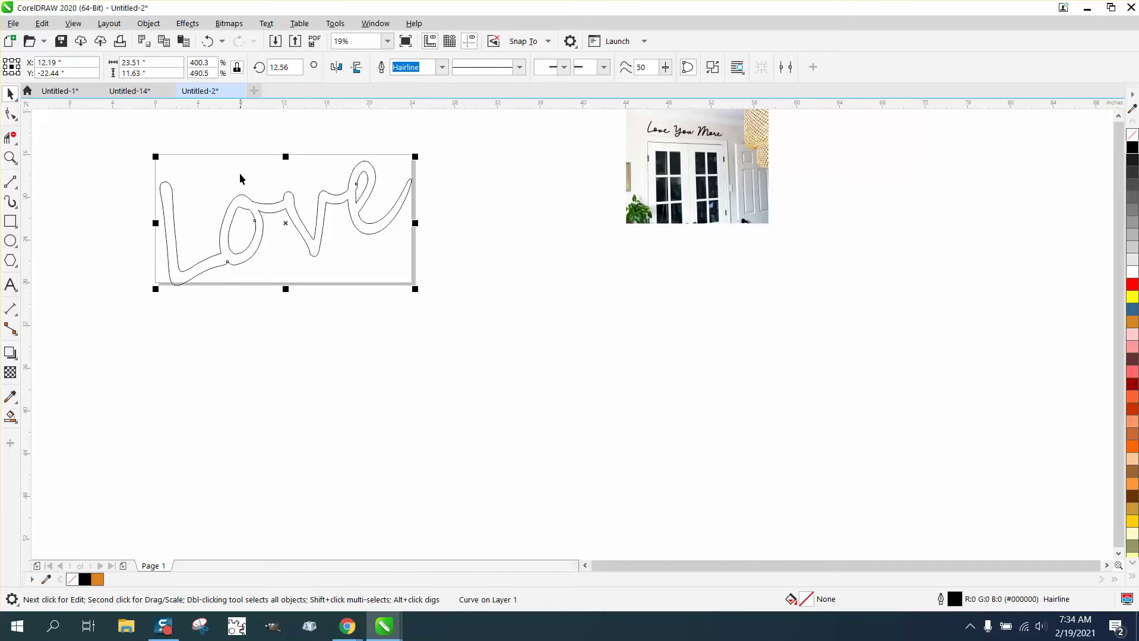
left_click_drag(291, 68, 279, 68)
type("0")
key("Return")
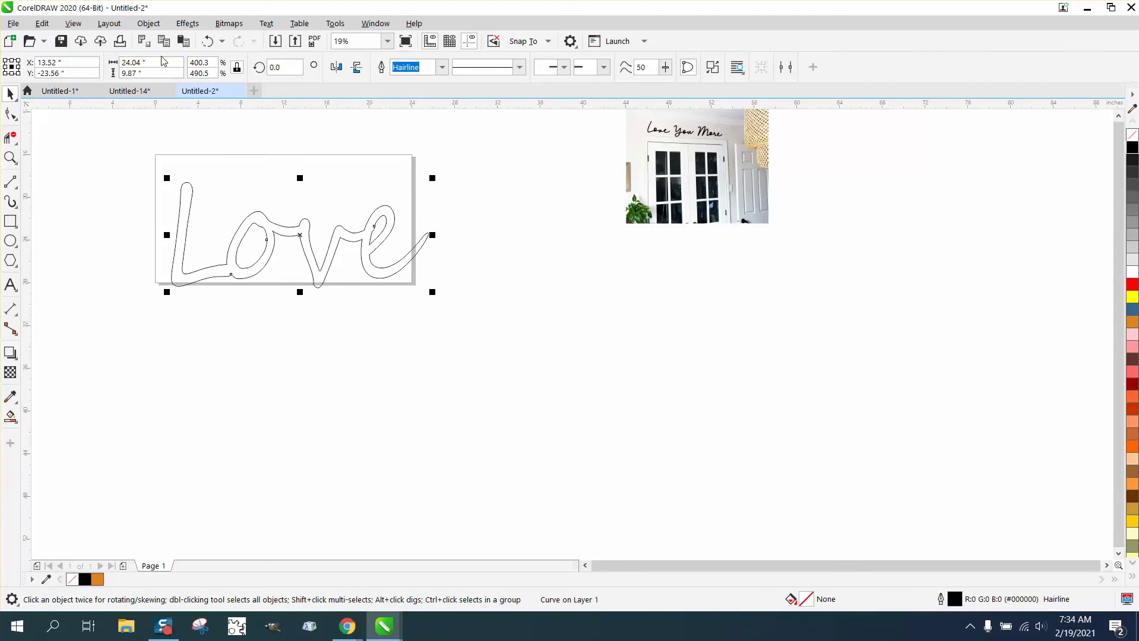
Scale the Love outline up to 39.63 × 16.27 inches and zoom in on the o–v join.
left_click_drag(300, 231, 286, 212)
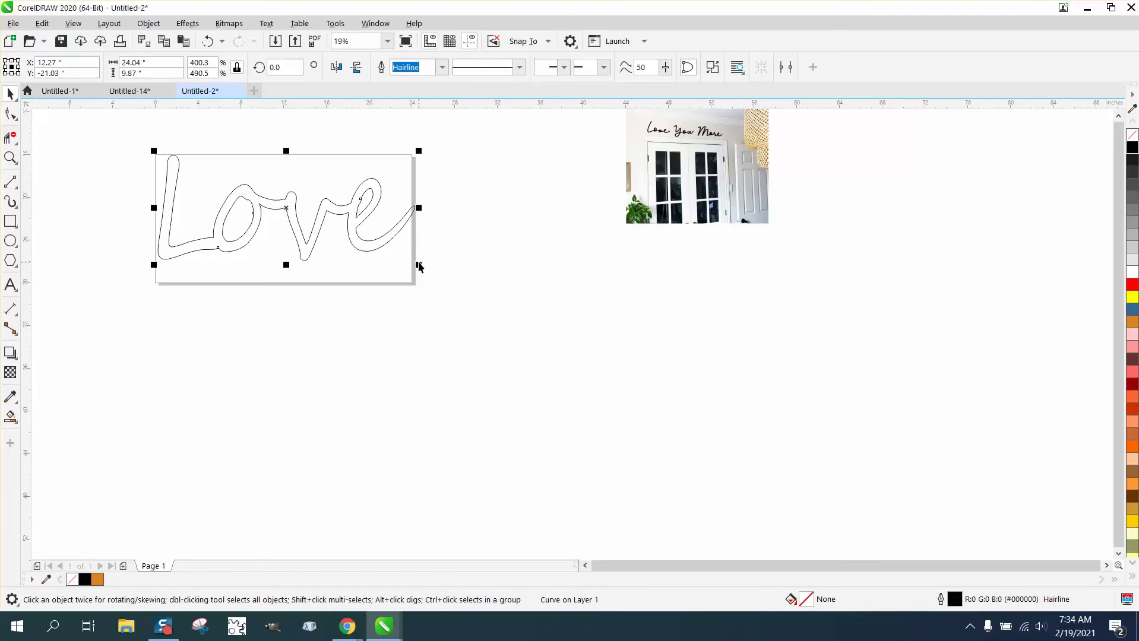
left_click_drag(419, 266, 586, 334)
left_click_drag(362, 238, 321, 212)
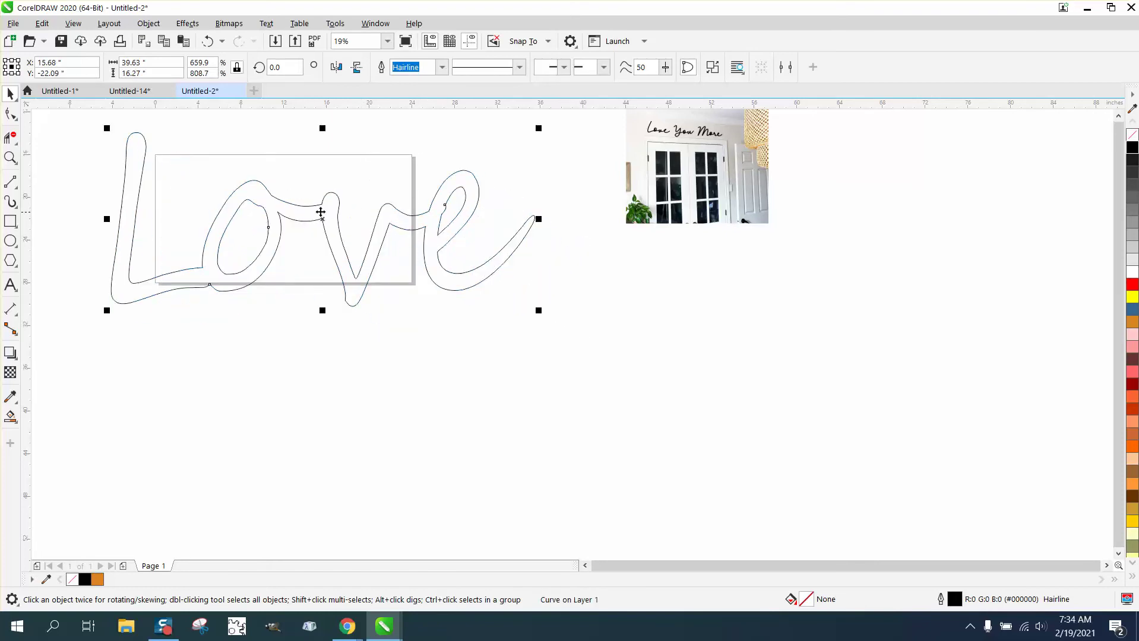
left_click(10, 158)
left_click_drag(414, 277, 415, 278)
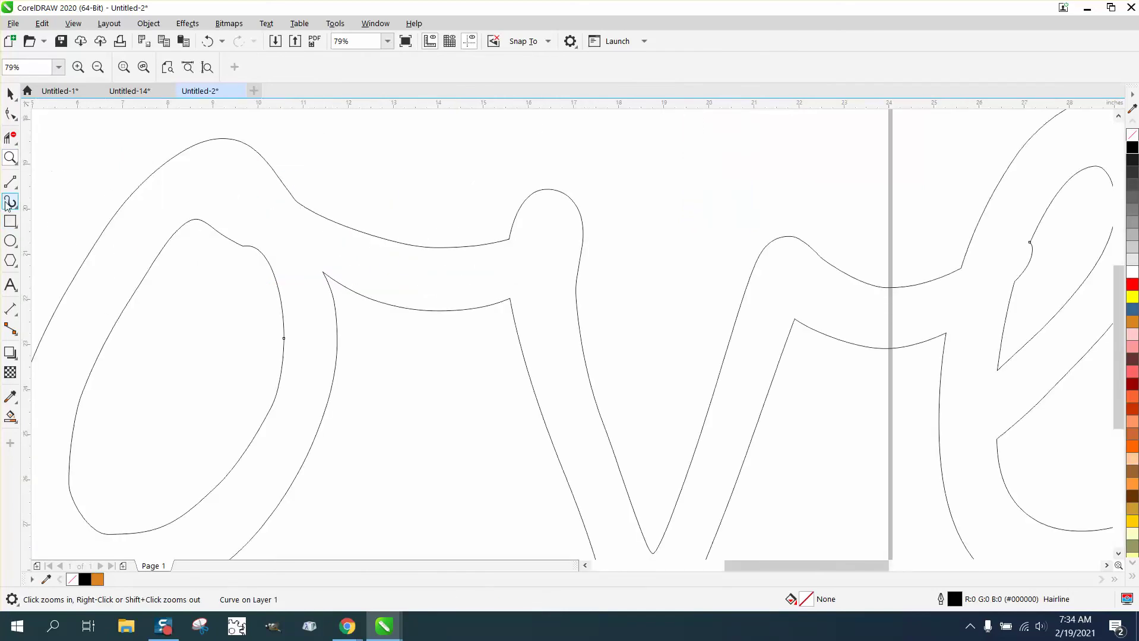
Draw an ellipse, make it a full 0.5 × 0.5 inch circle, and move it into the o–v stroke.
left_click(10, 240)
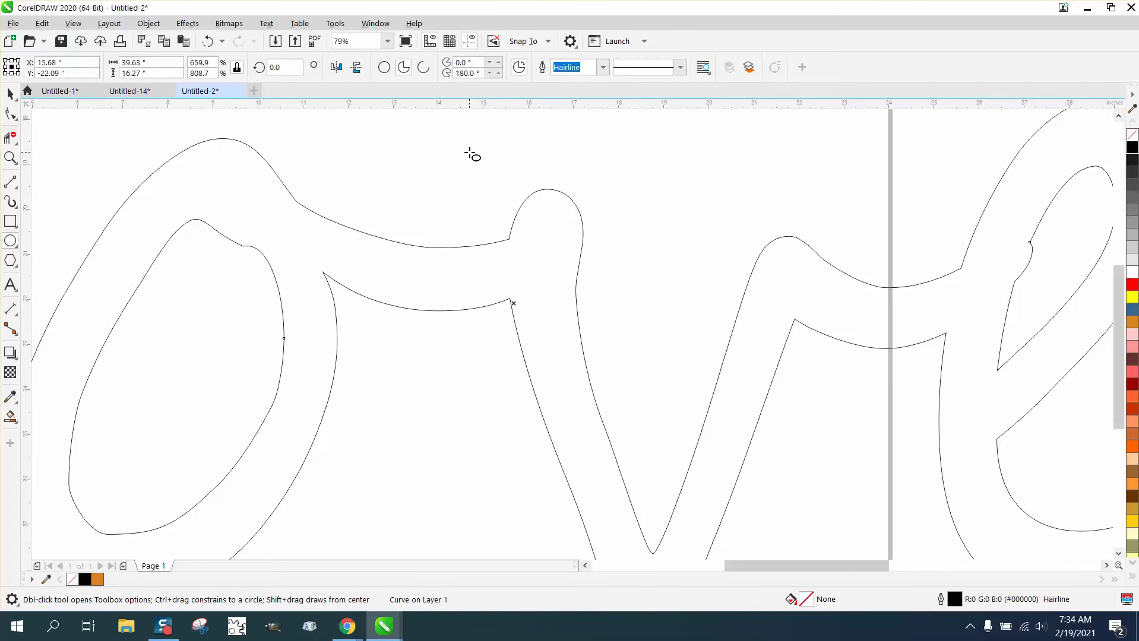
left_click_drag(473, 156, 428, 183)
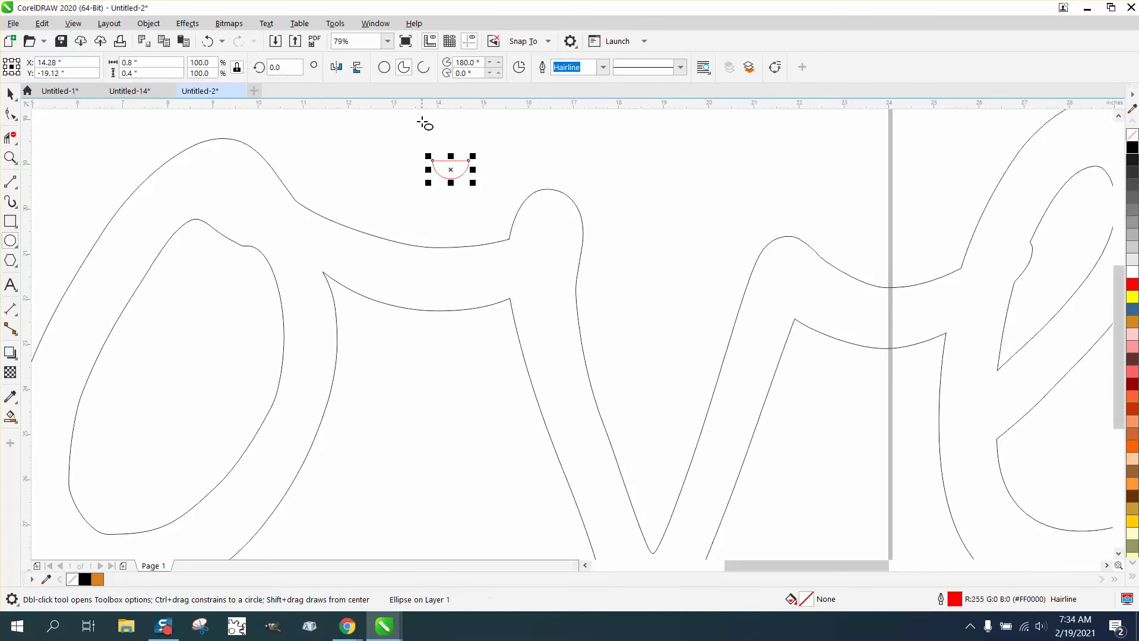
left_click(384, 67)
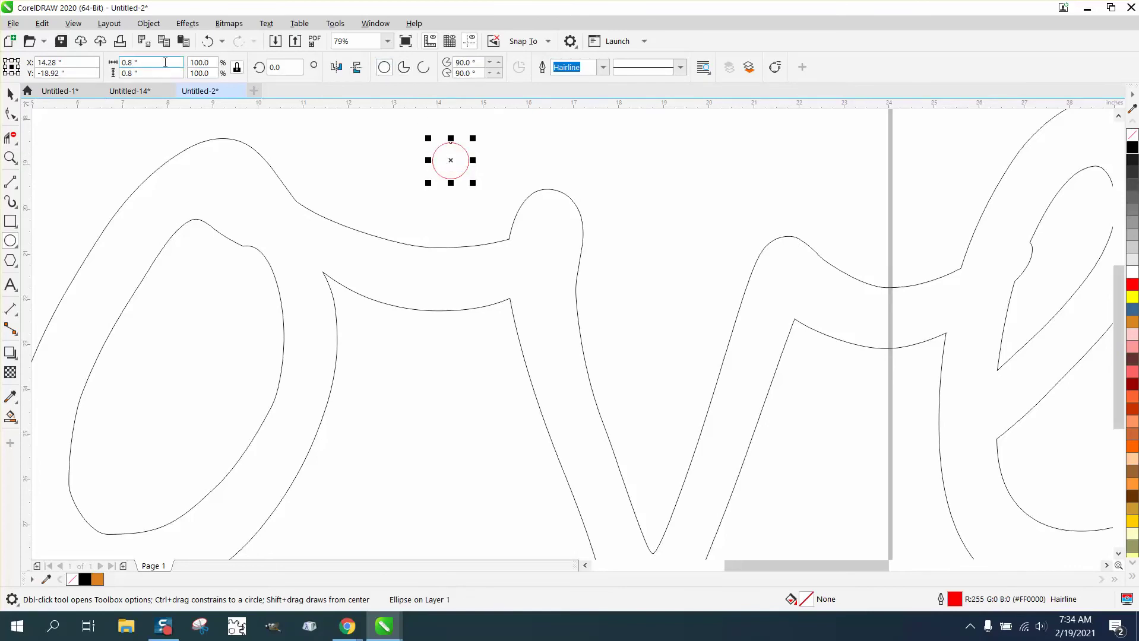
left_click_drag(145, 62, 110, 60)
type("0.5")
key("Return")
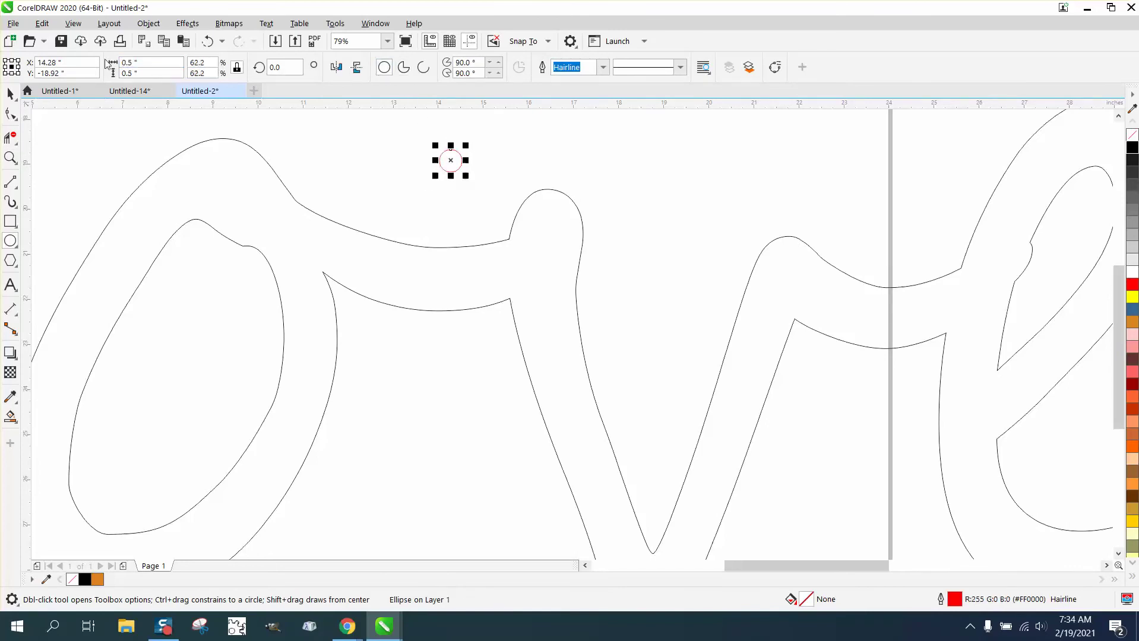
left_click_drag(452, 168, 407, 280)
scroll(360, 244, "down", 3)
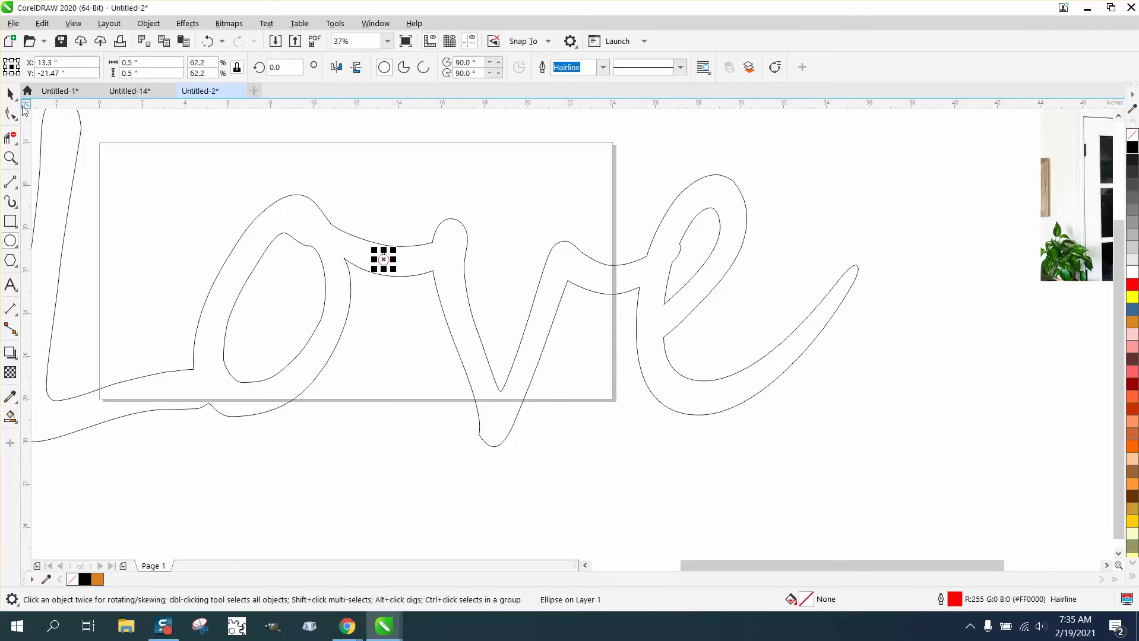
Draw a rectangle above the circle and set its height to 0.25 inches.
left_click(11, 158)
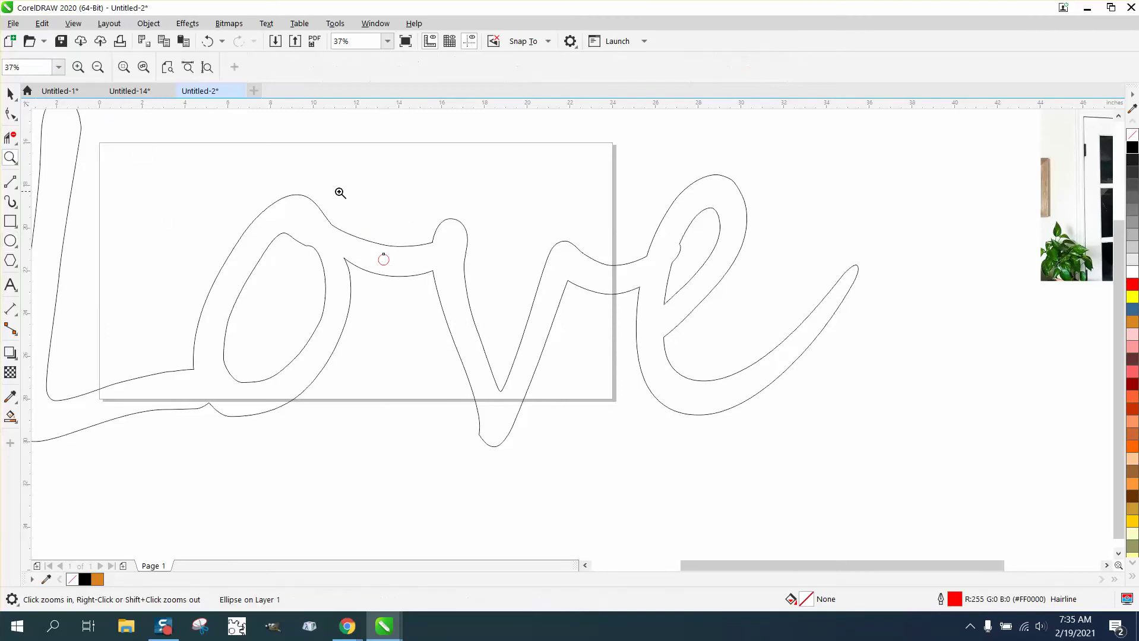
left_click_drag(336, 215, 483, 318)
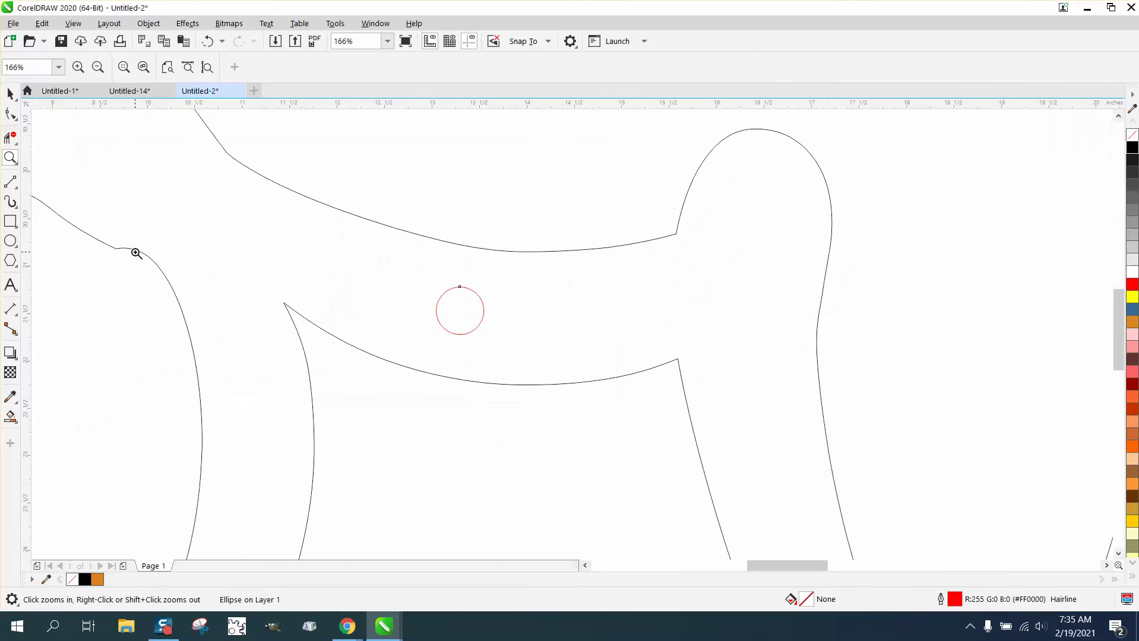
left_click(10, 221)
left_click_drag(364, 152, 427, 174)
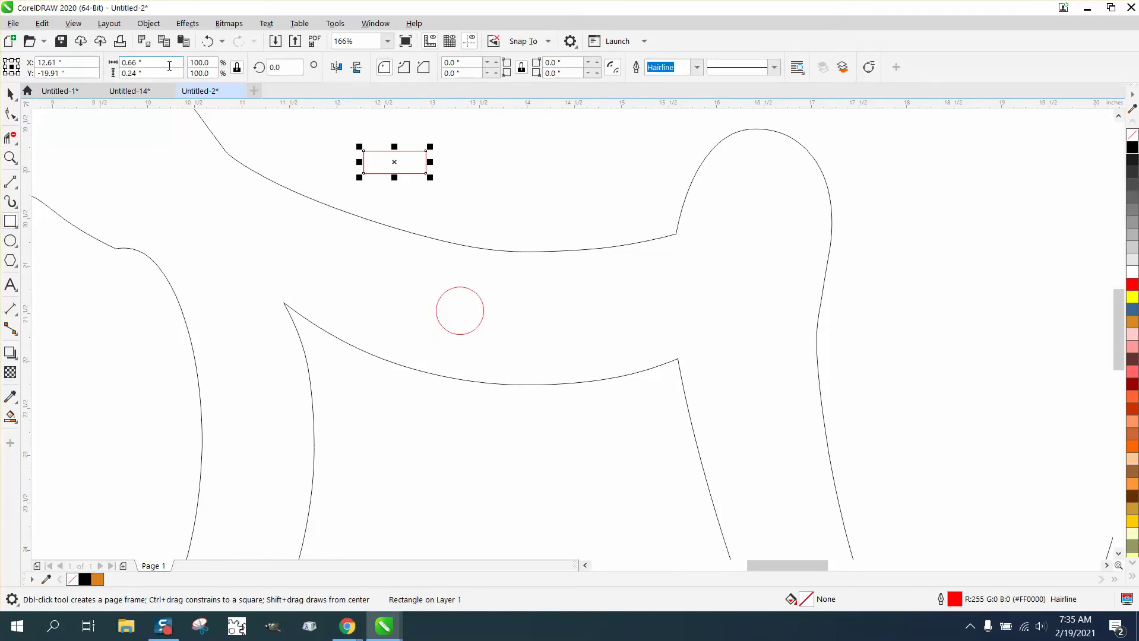
left_click(143, 73)
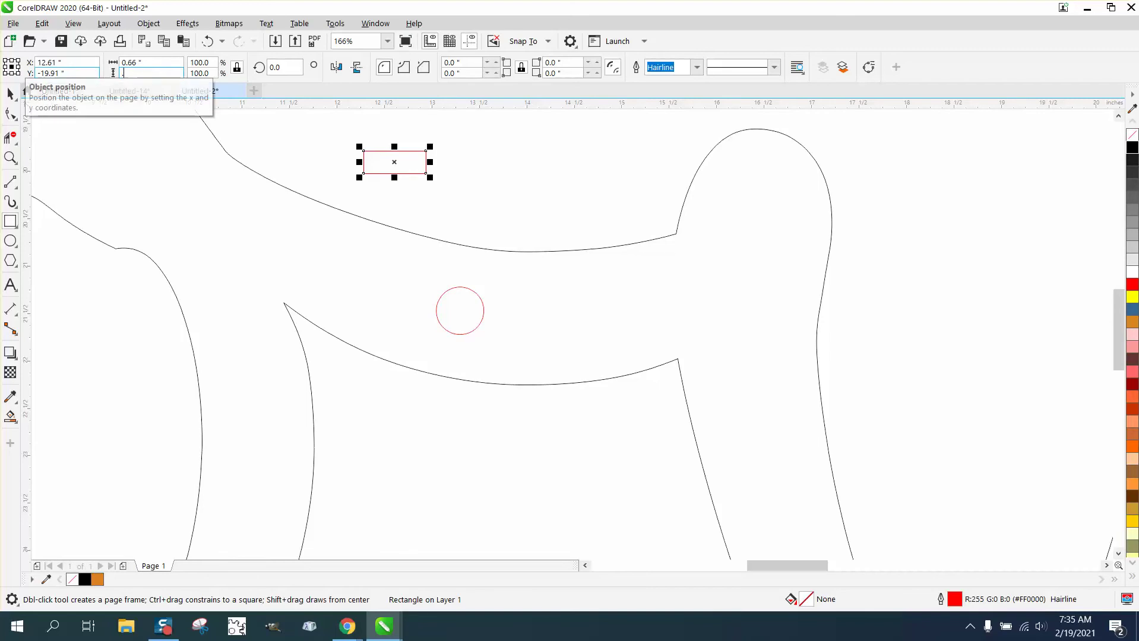
type(".25")
key("Return")
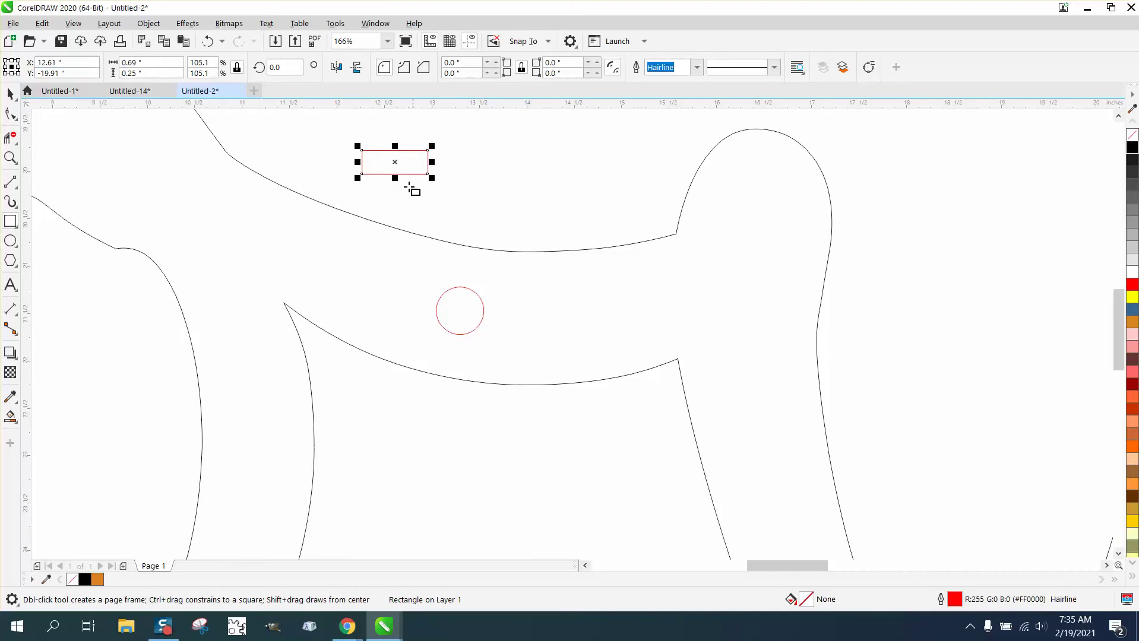
Rotate the rectangle to about 343° and snap it against the circle's midpoint.
left_click_drag(393, 162, 466, 309)
left_click(420, 311)
left_click(441, 269)
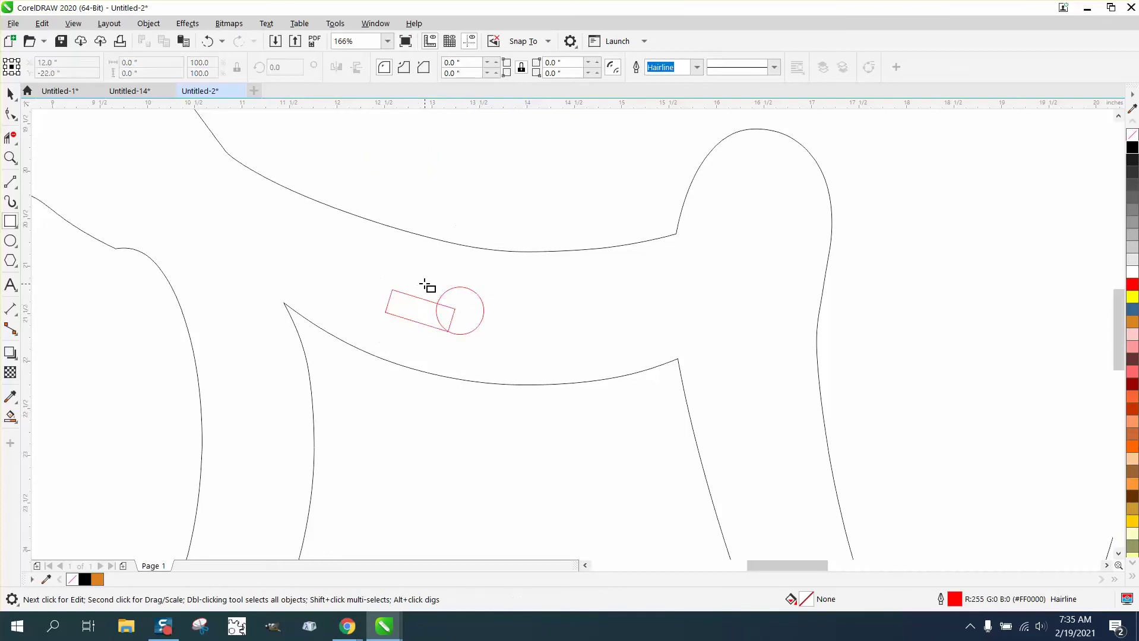
left_click(10, 93)
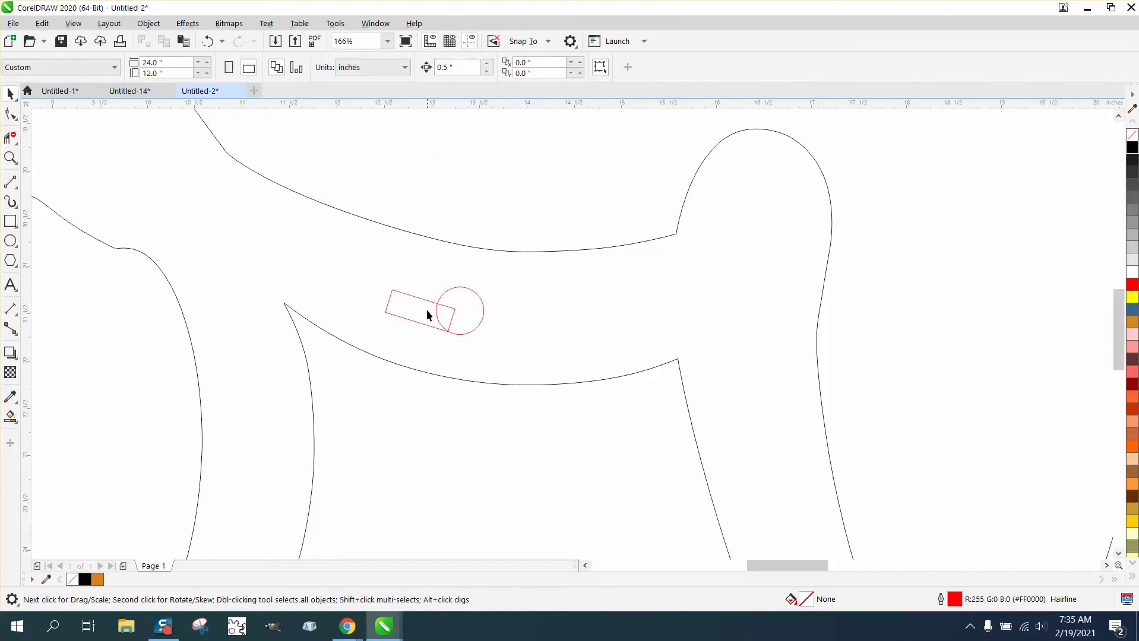
left_click_drag(424, 300, 428, 289)
Weld the rectangle and circle into a 1.01 × 0.58 inch keyhole and shift it right along the stroke.
left_click_drag(342, 188, 511, 369)
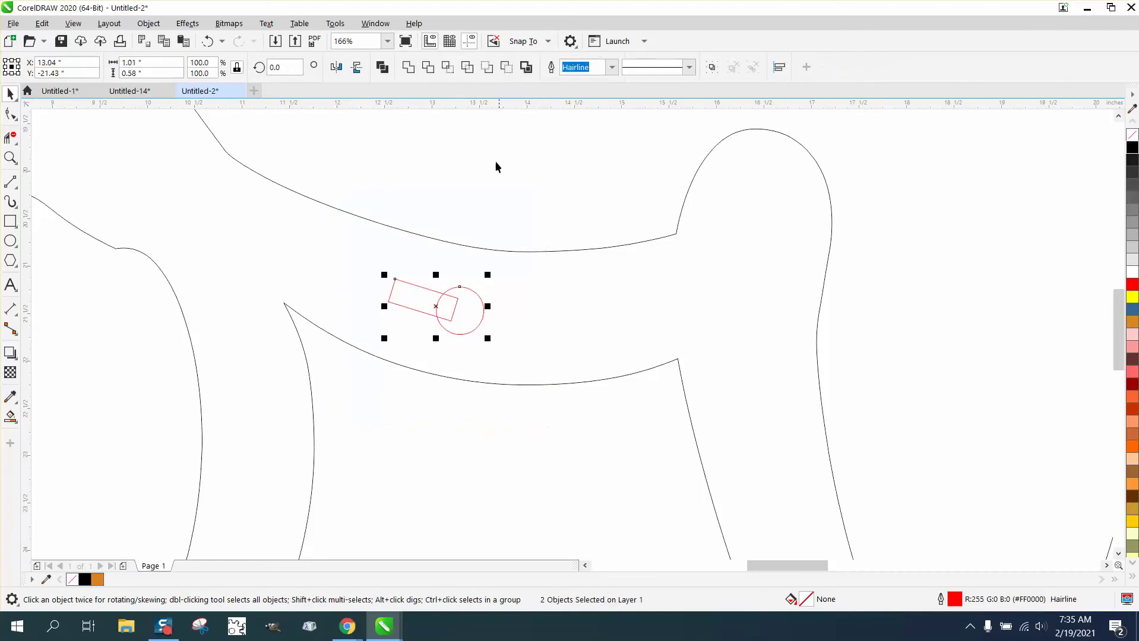
left_click(408, 67)
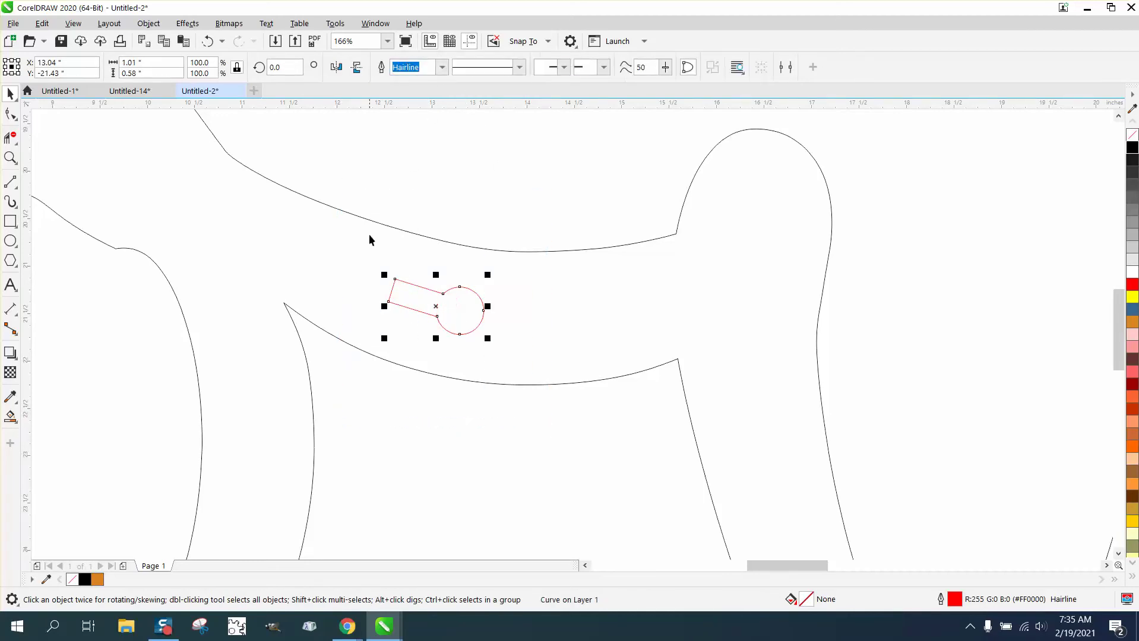
left_click_drag(384, 202, 531, 419)
left_click_drag(440, 310, 477, 315)
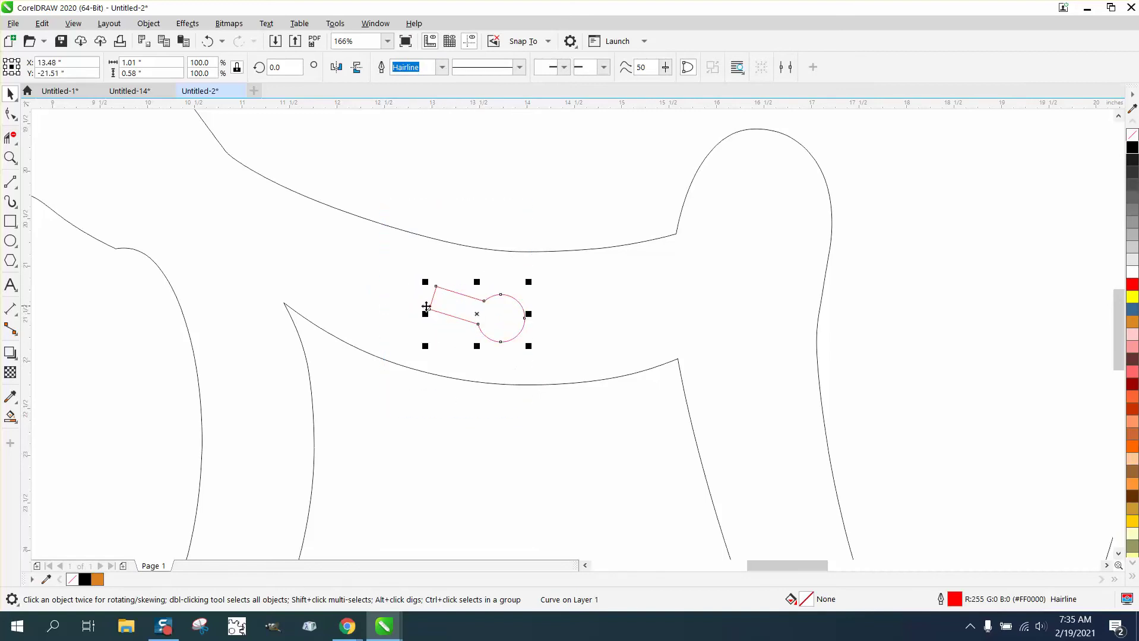
left_click(10, 182)
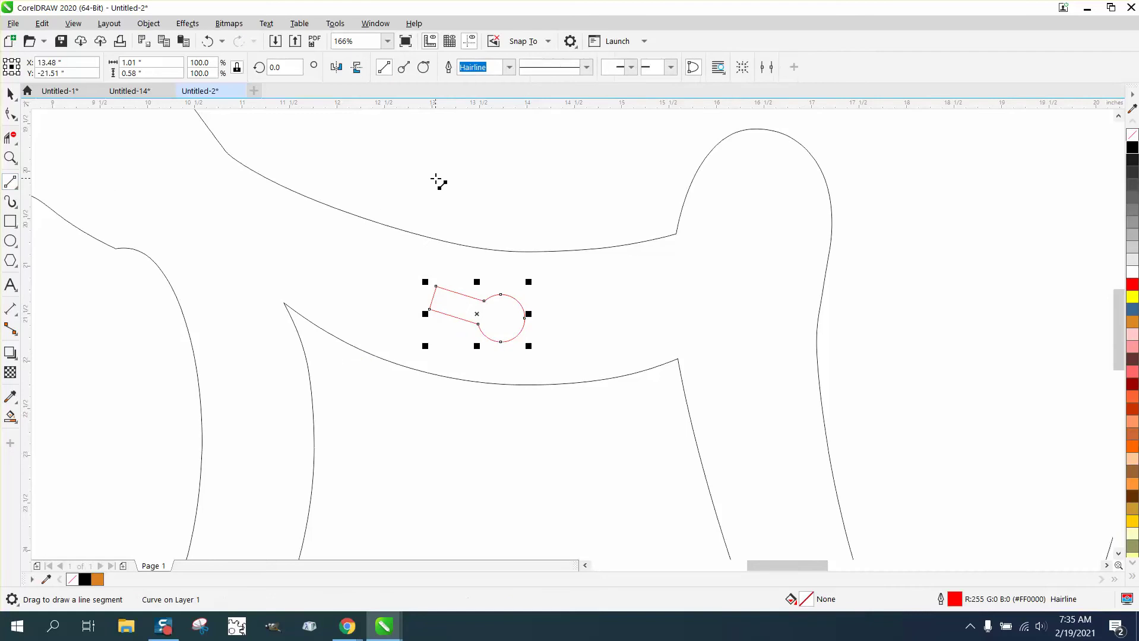
Draw a cut line across the stroke onto the keyhole stem and trim away the overlapping segments.
left_click_drag(437, 177, 373, 374)
left_click(11, 158)
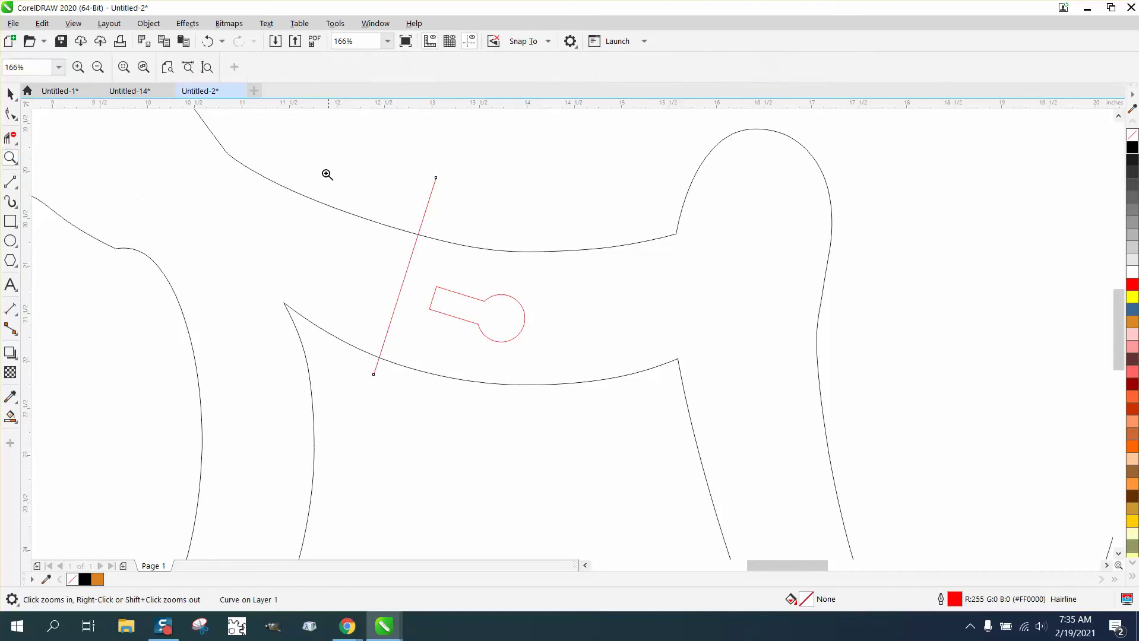
left_click_drag(609, 442, 609, 443)
left_click(10, 93)
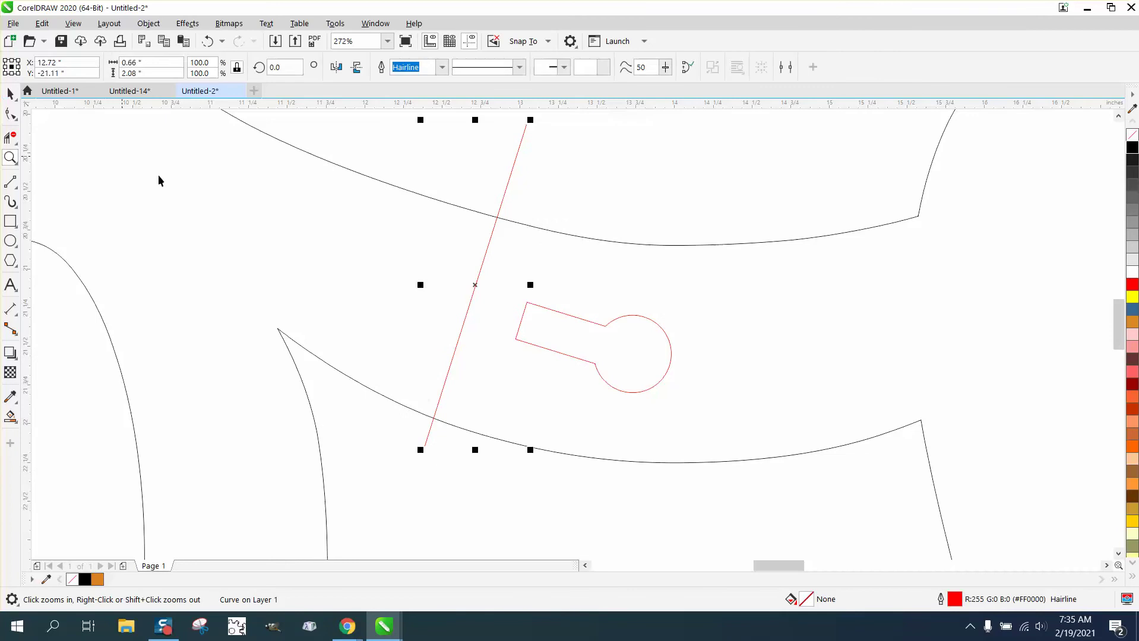
left_click_drag(478, 285, 527, 317)
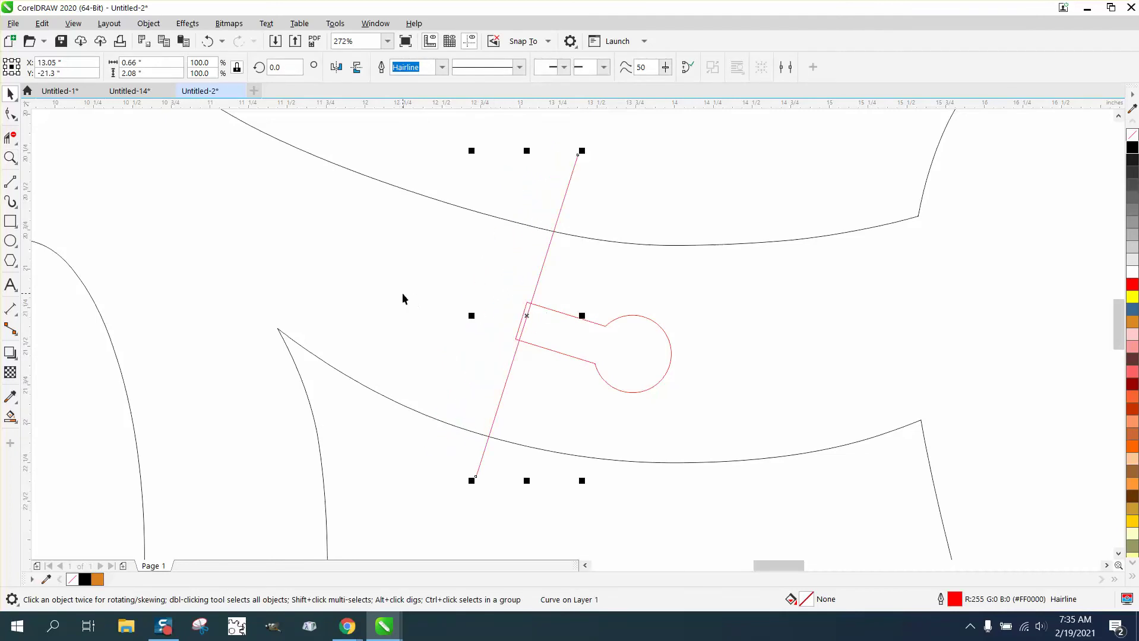
left_click(10, 138)
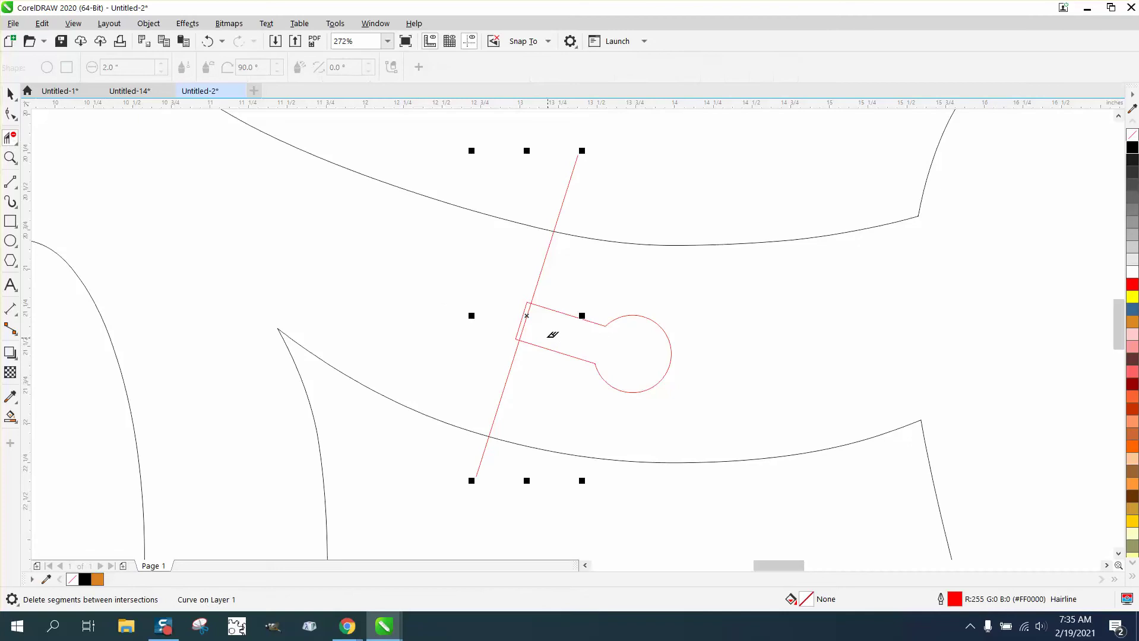
left_click_drag(522, 317, 510, 316)
scroll(482, 317, "down", 3)
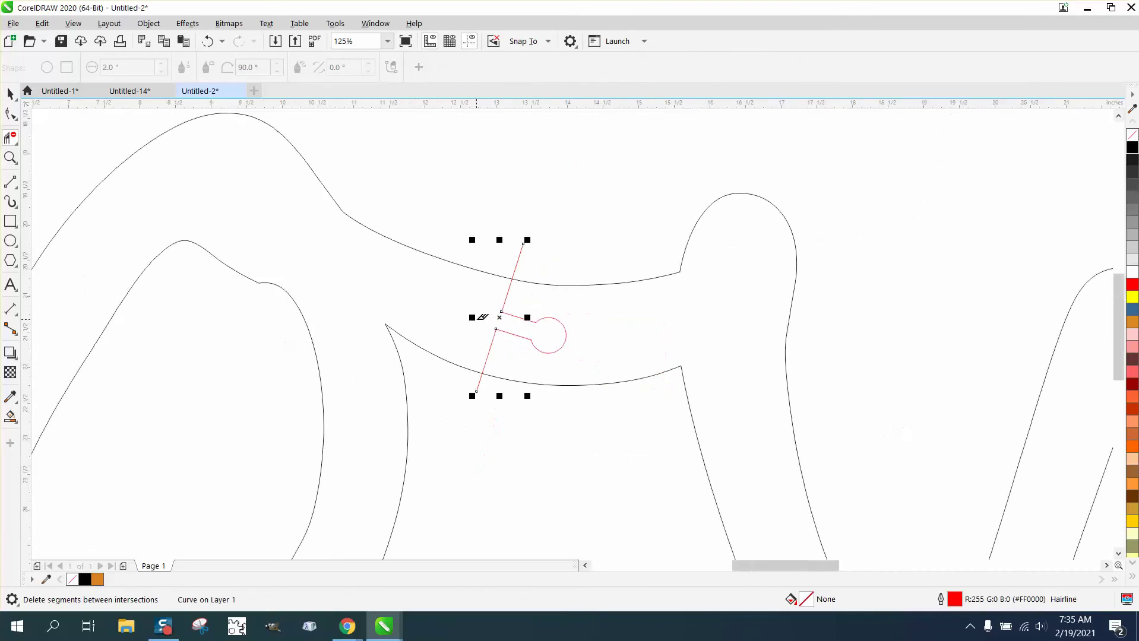
Smart Fill the Lo and ve regions and move the ve fill up off the outline.
left_click(10, 417)
left_click(316, 250)
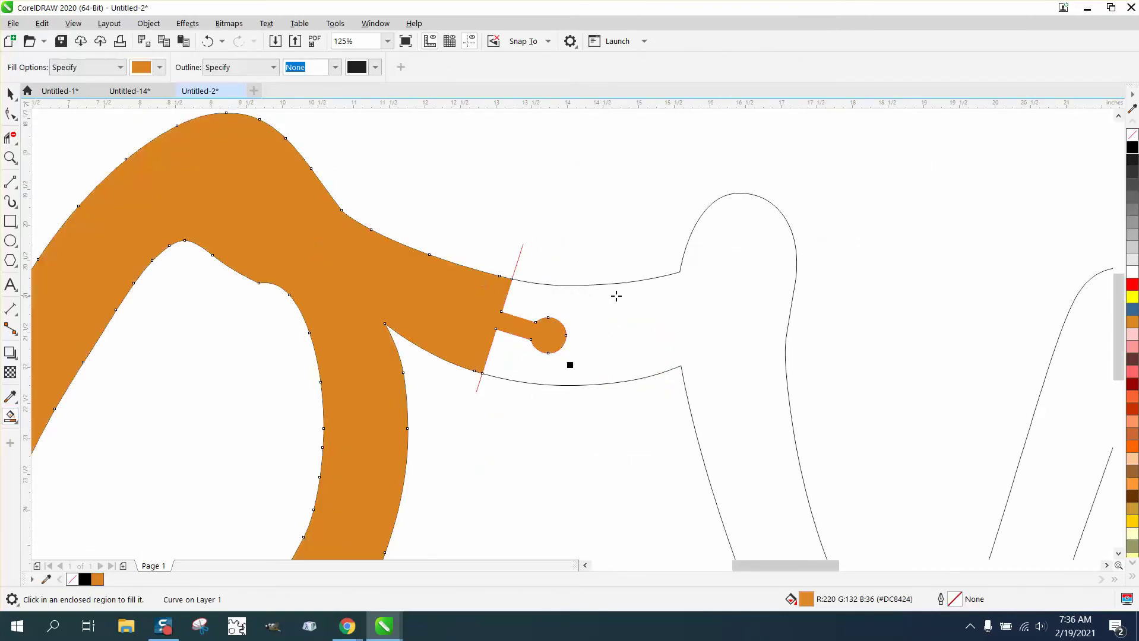
left_click(630, 303)
scroll(519, 293, "down", 4)
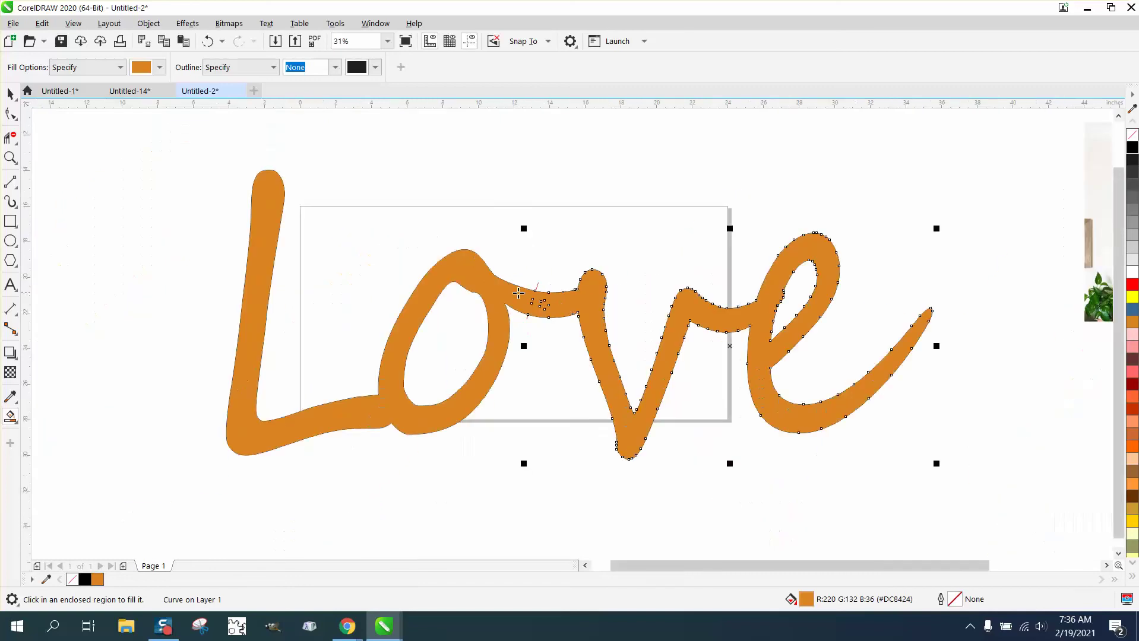
key("Up")
key("Up")
key("Up")
key("Up")
key("Up")
key("Up")
key("Up")
key("Up")
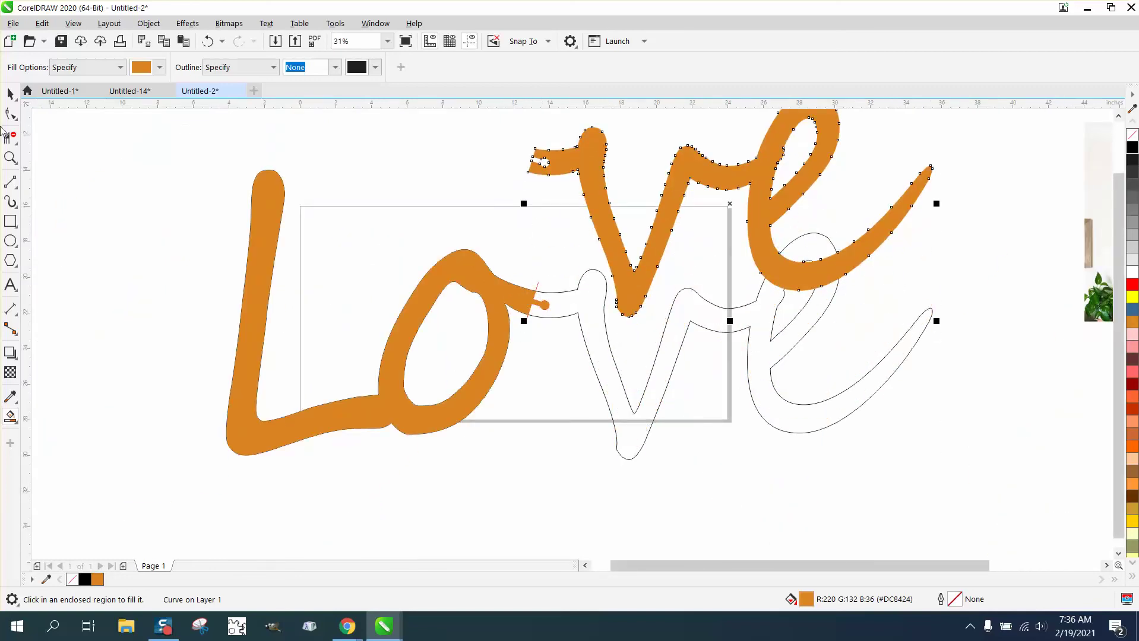
Nudge the Lo piece into line with ve and delete the leftover original outlines.
left_click(8, 96)
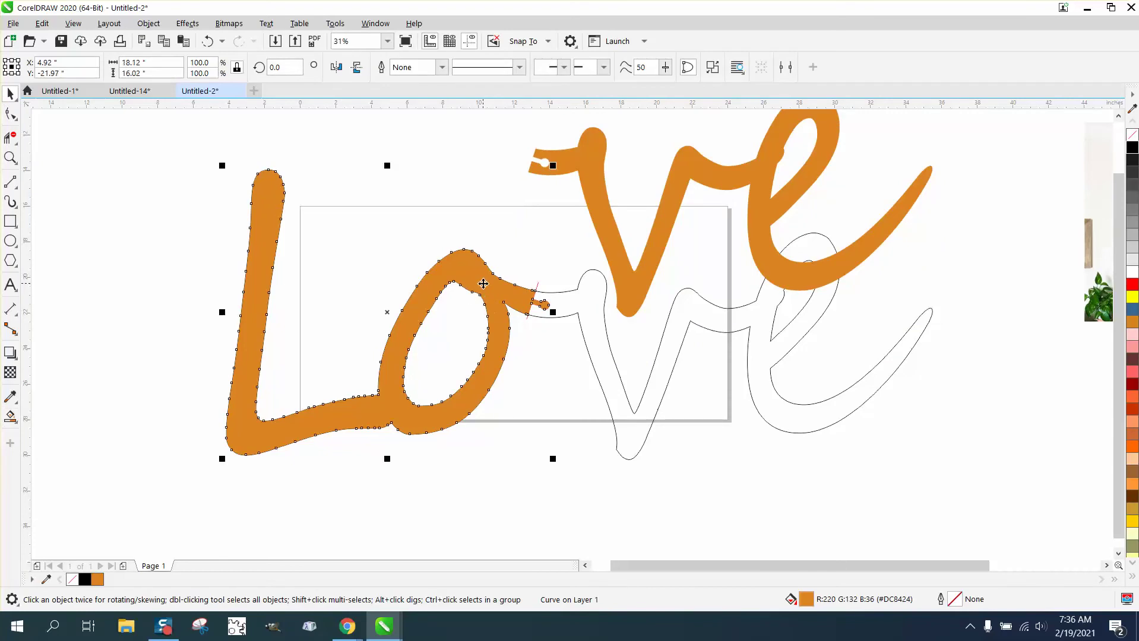
key("Left")
key("Up")
key("Up")
key("Up")
key("Up")
key("Up")
key("Up")
key("Up")
key("Up")
key("Up")
key("Up")
key("Up")
key("Up")
key("Up")
key("Up")
key("Up")
key("Up")
key("Left")
key("Left")
key("Left")
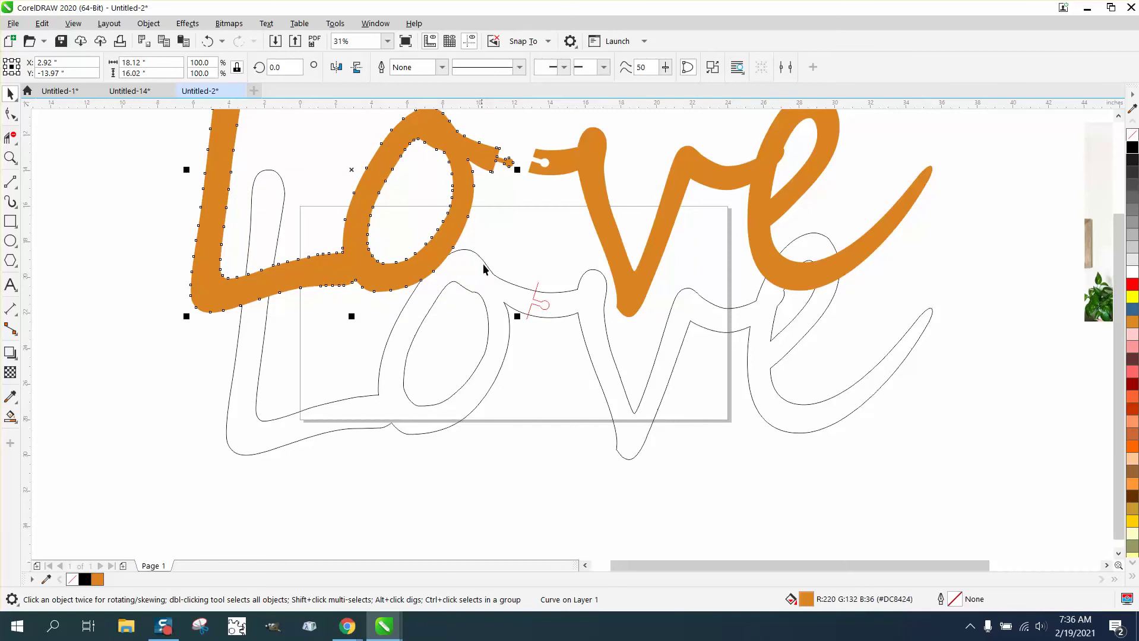
scroll(490, 276, "down", 3)
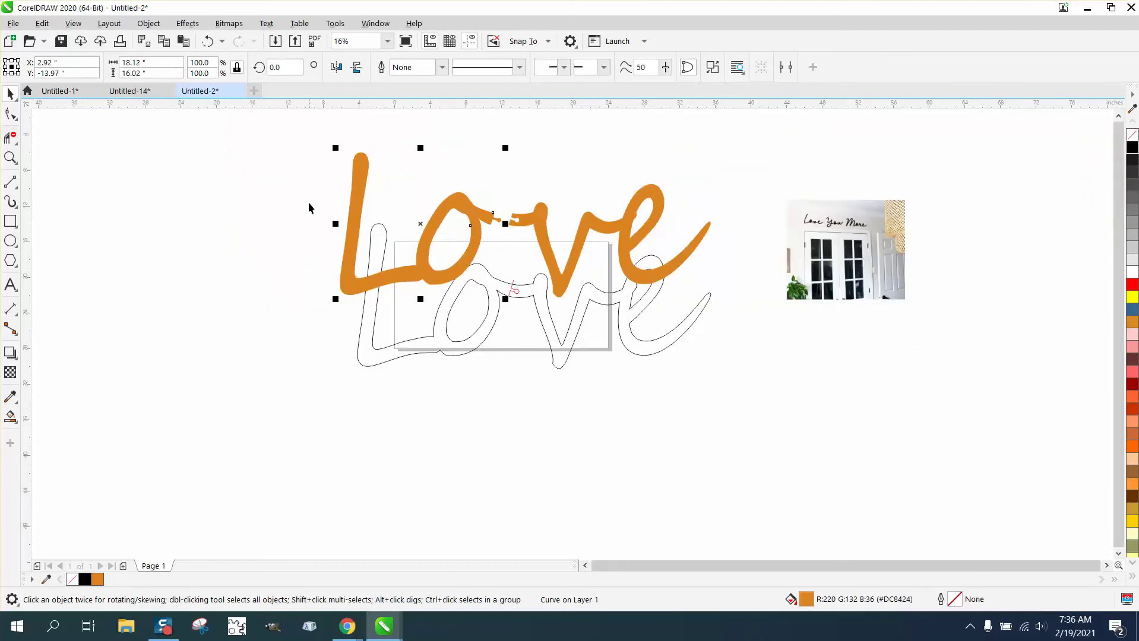
left_click_drag(714, 393, 722, 392)
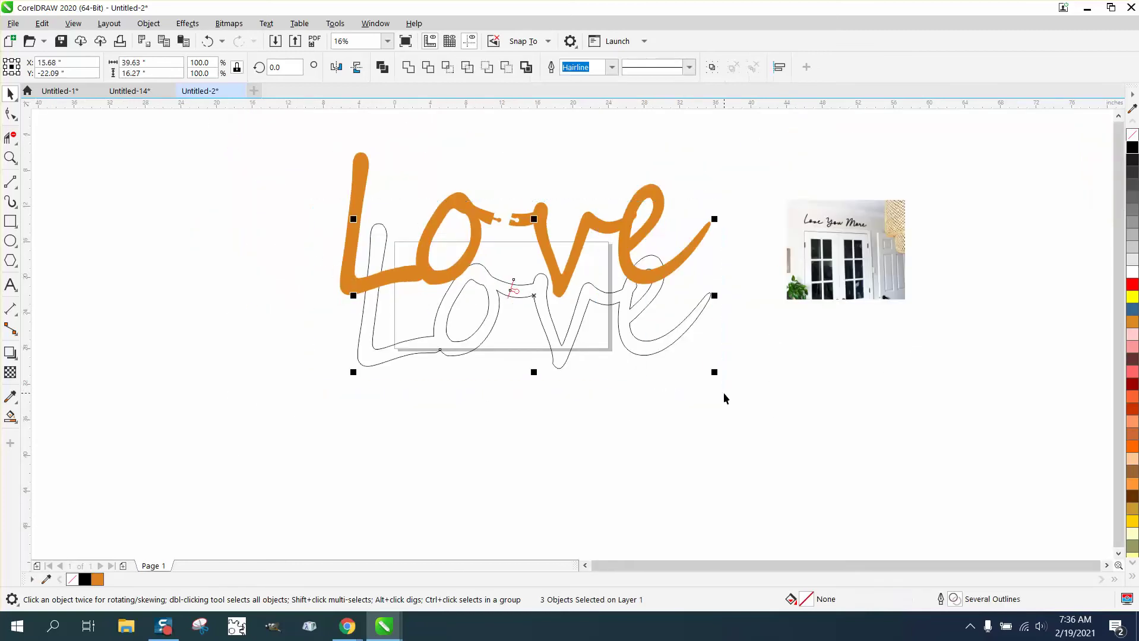
key("Delete")
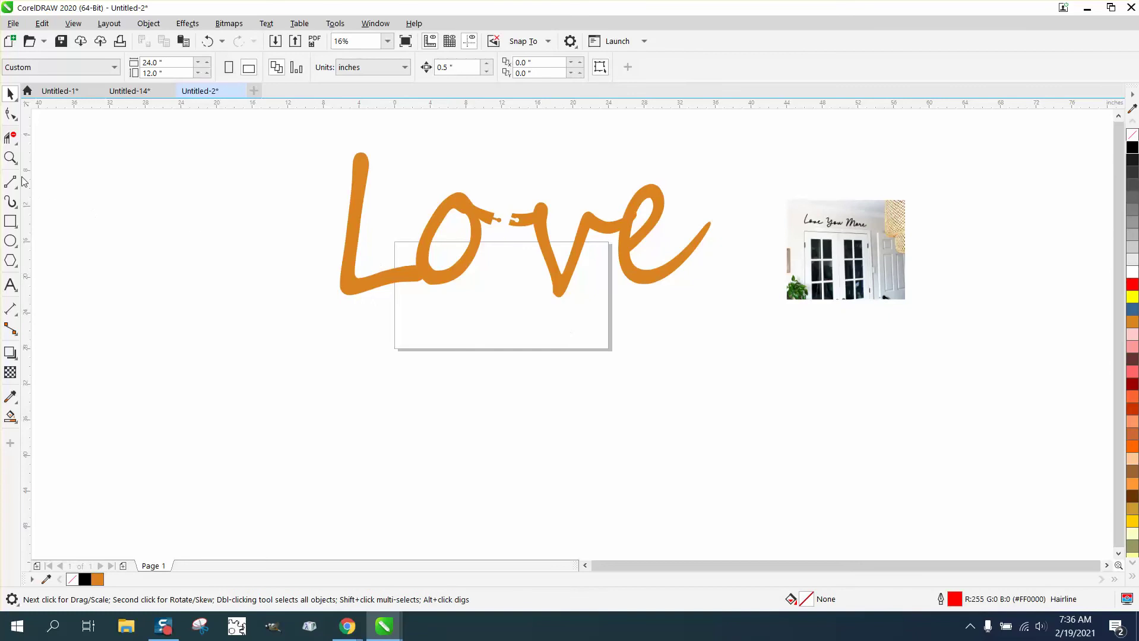
left_click(10, 158)
left_click_drag(442, 190, 617, 305)
Set the Lo piece to no fill with a red hairline outline, leaving ve solid orange.
left_click(10, 93)
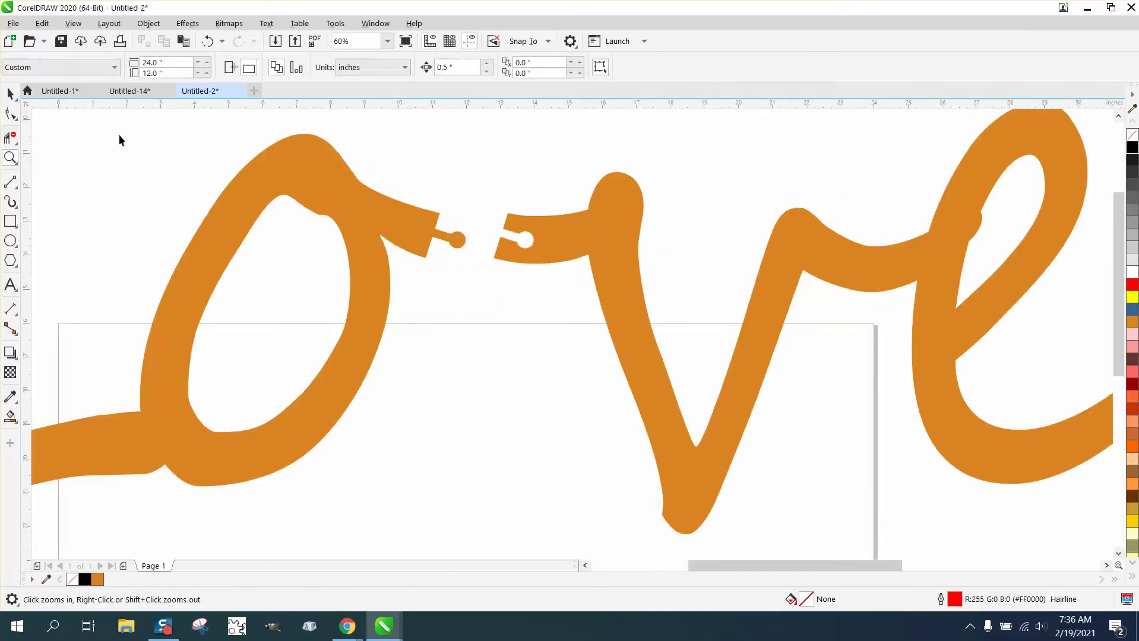
left_click(331, 201)
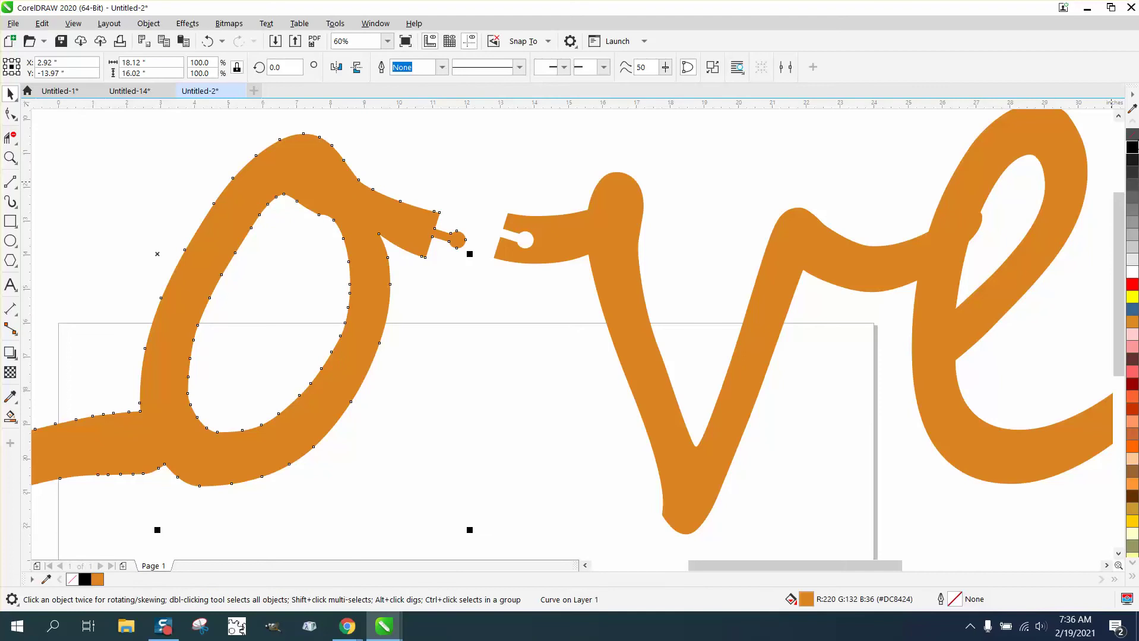
left_click(1133, 139)
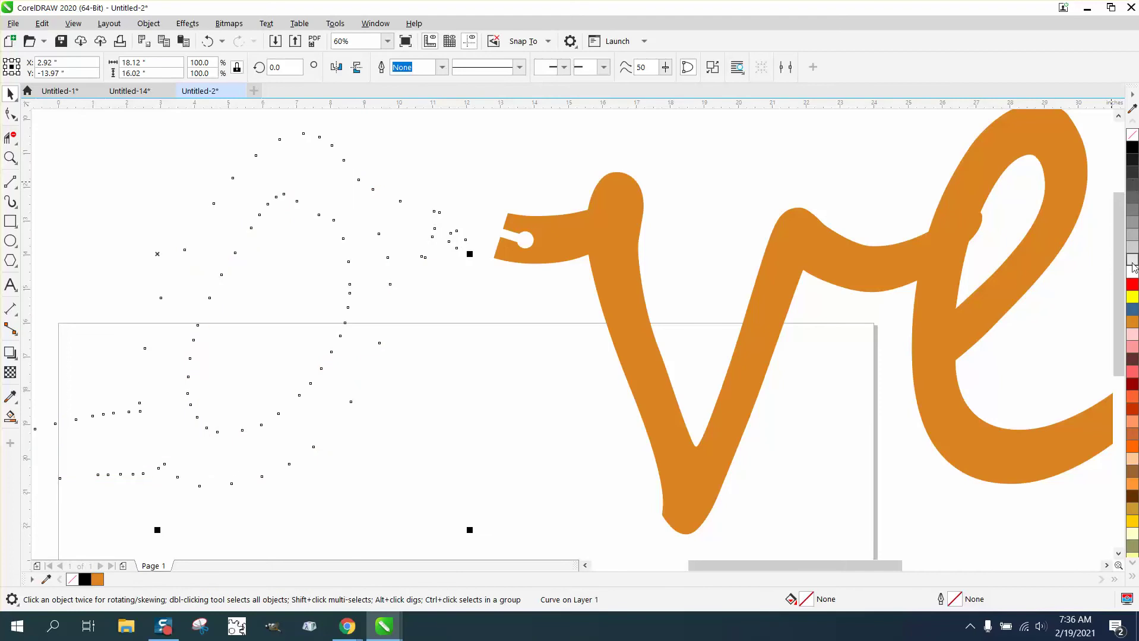
right_click(1131, 287)
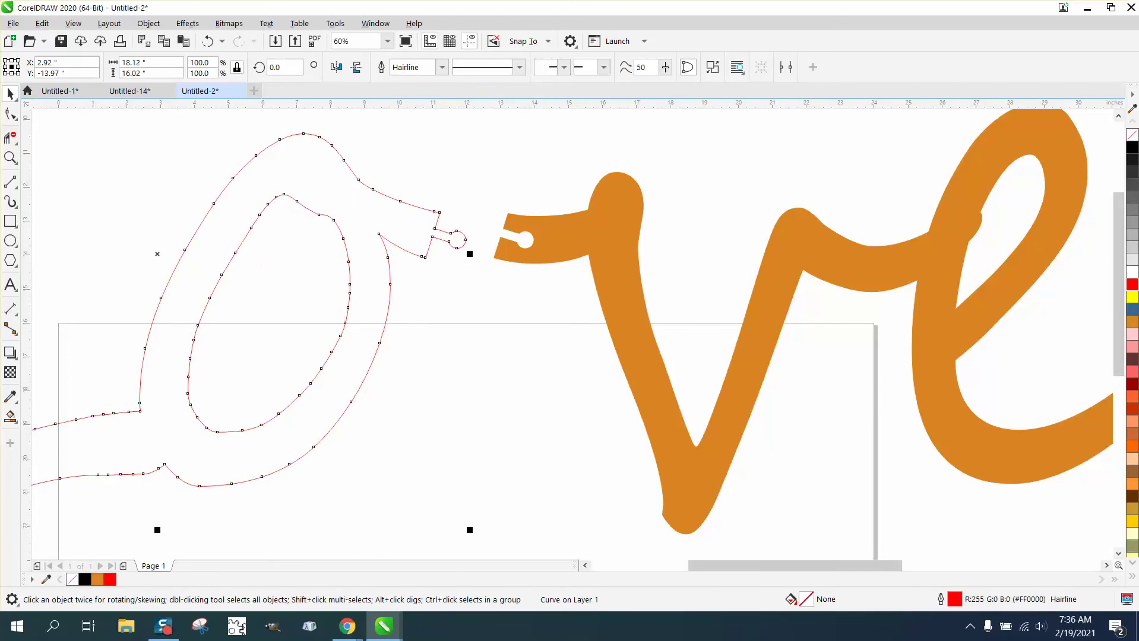
left_click(10, 157)
left_click_drag(353, 191, 546, 316)
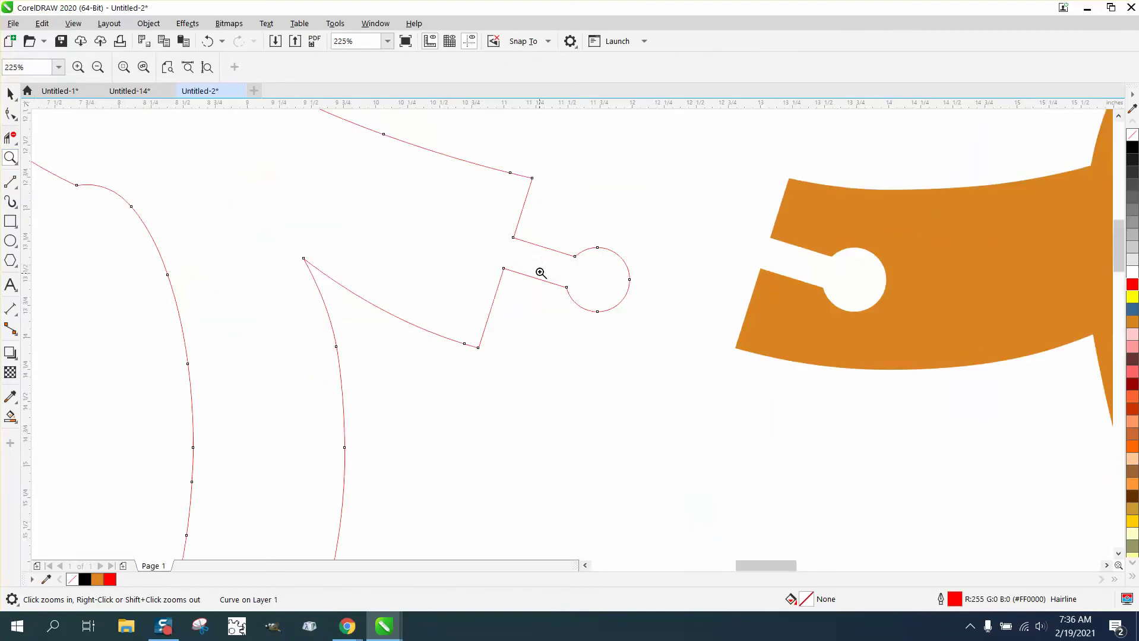
Add a vertical guideline snapped to the red Lo outline's cut edge.
left_click(173, 172)
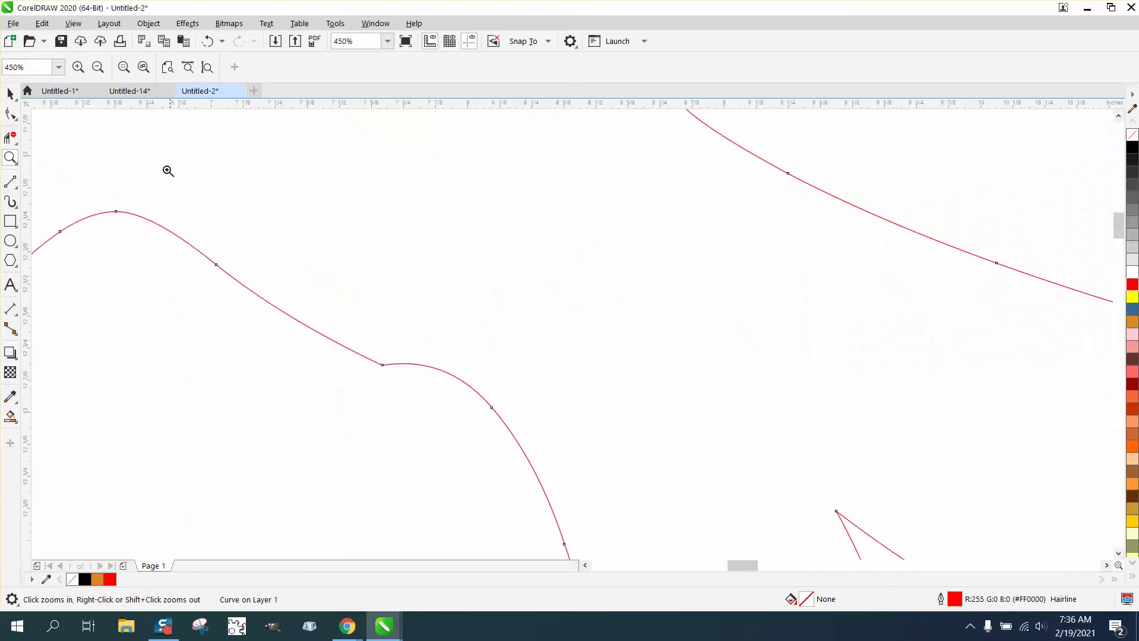
right_click(129, 175)
right_click(165, 184)
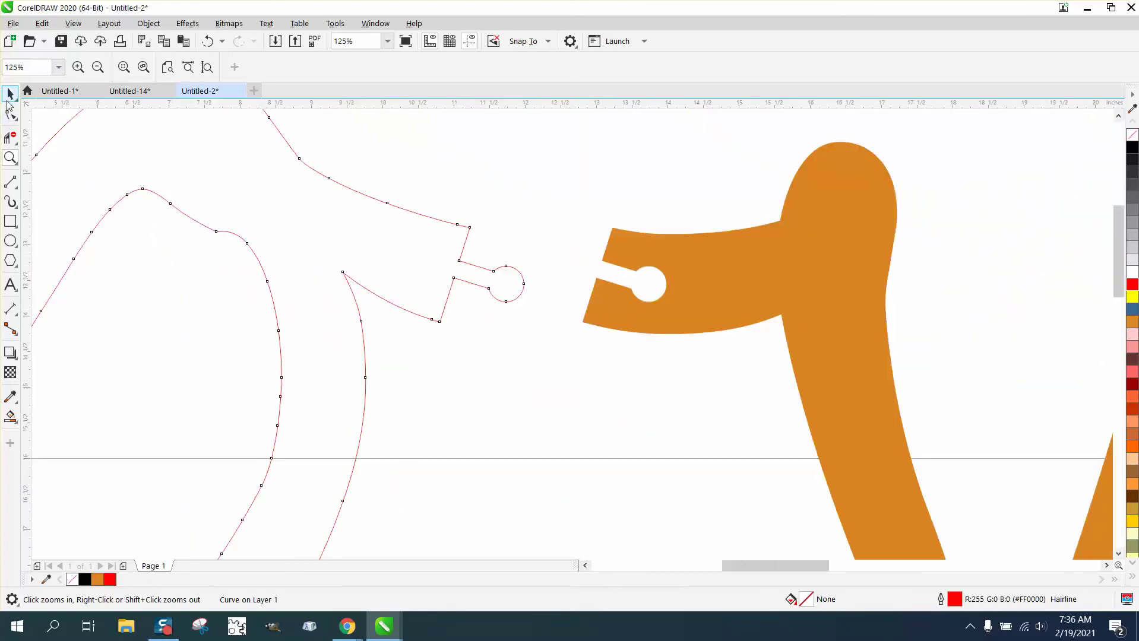
left_click(9, 95)
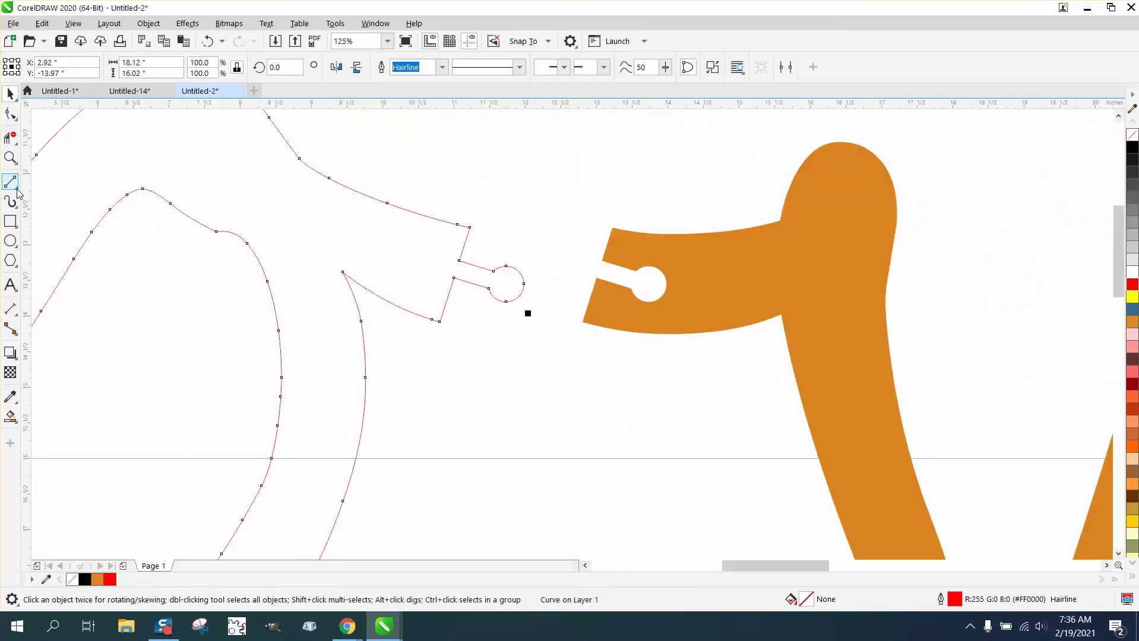
left_click_drag(355, 358, 440, 321)
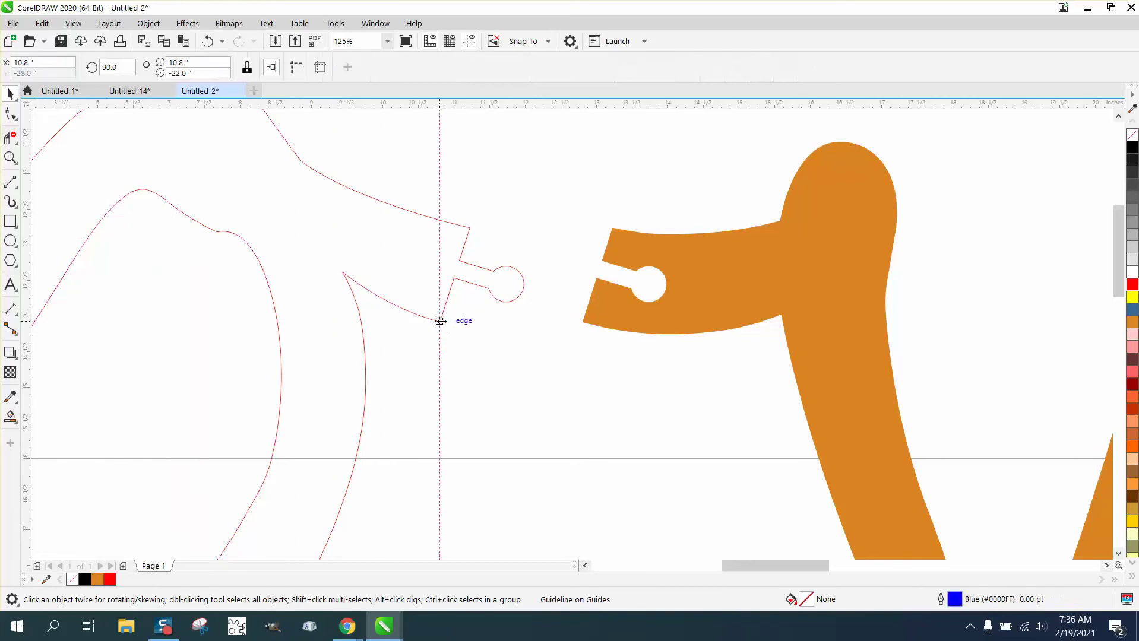
Rotate the Lo outline 17.86° about the cut edge's midpoint so the knob edge stands vertical.
left_click(454, 284)
key("F10")
left_click(10, 94)
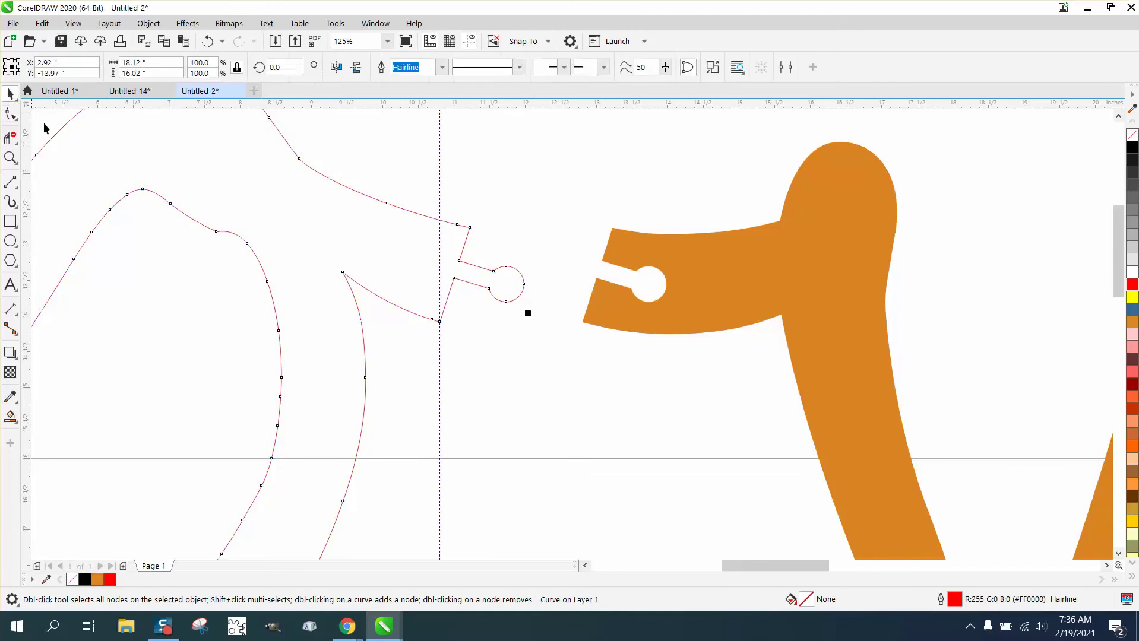
scroll(207, 286, "down", 2)
left_click(39, 297)
left_click_drag(44, 298, 320, 301)
key("z")
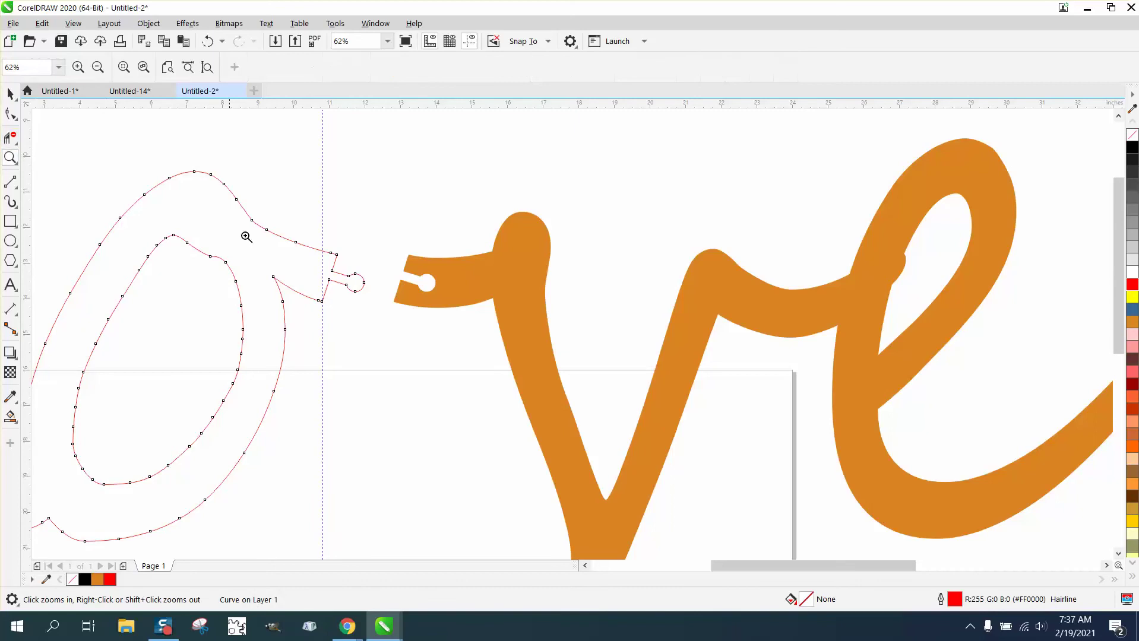
left_click_drag(267, 237, 420, 357)
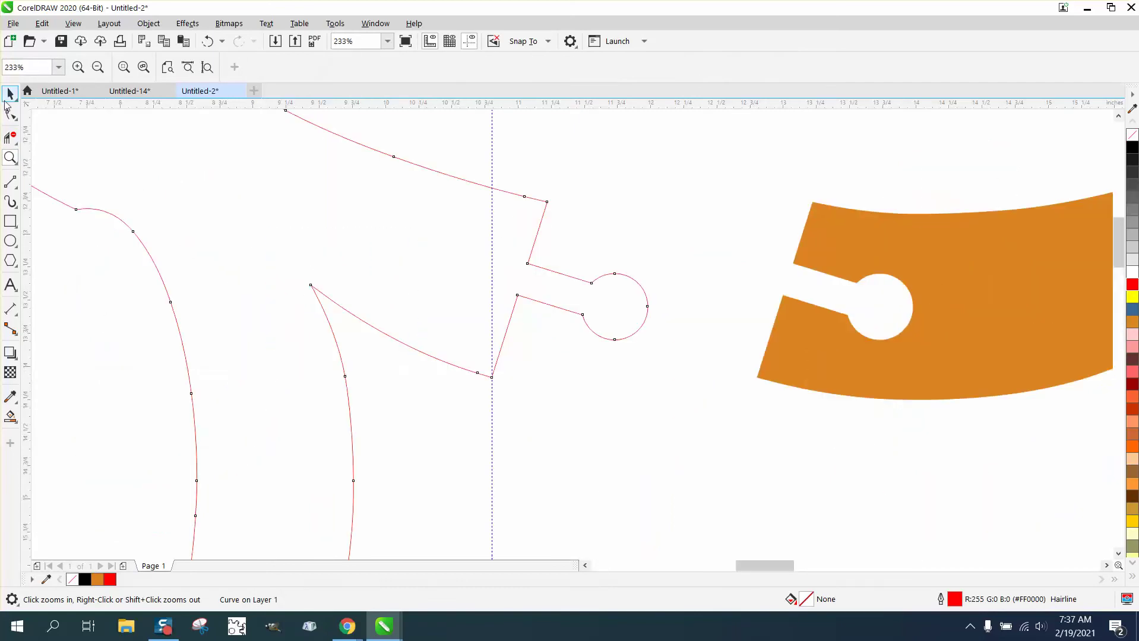
left_click(10, 94)
left_click(240, 209)
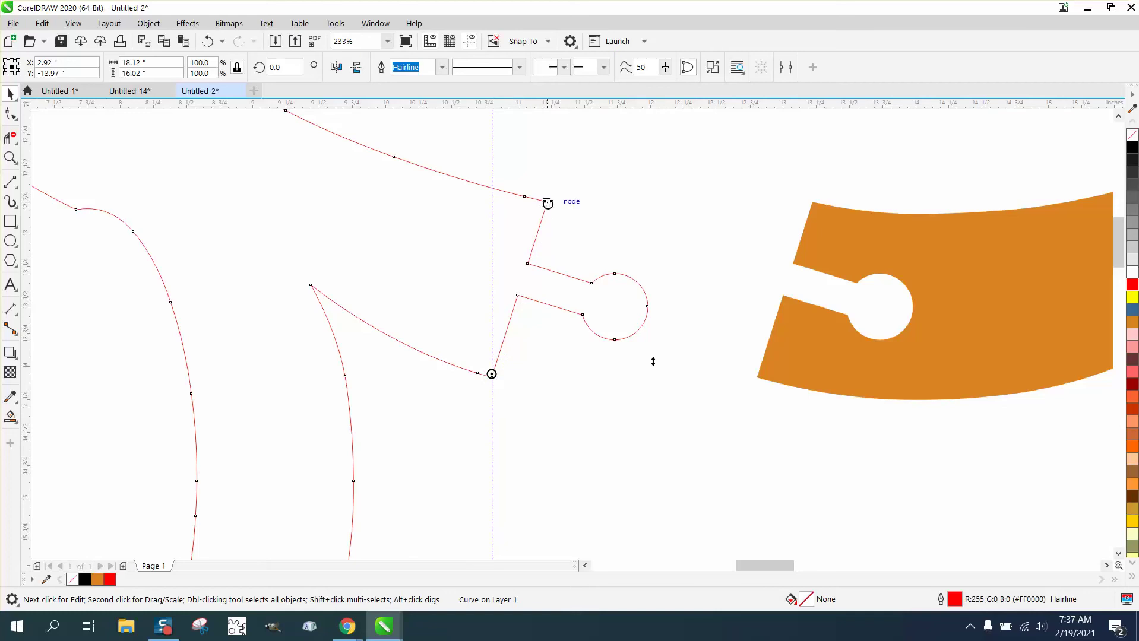
left_click_drag(547, 201, 495, 185)
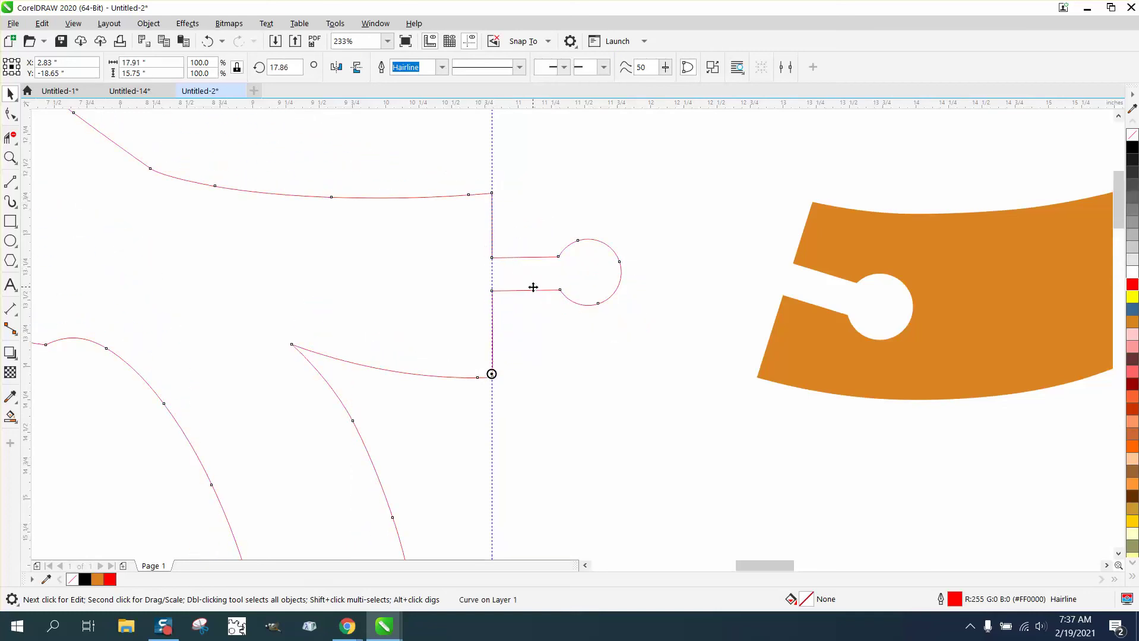
Try a .03 nudge distance and drag the upper neck corner node, then undo the move.
left_click(532, 348)
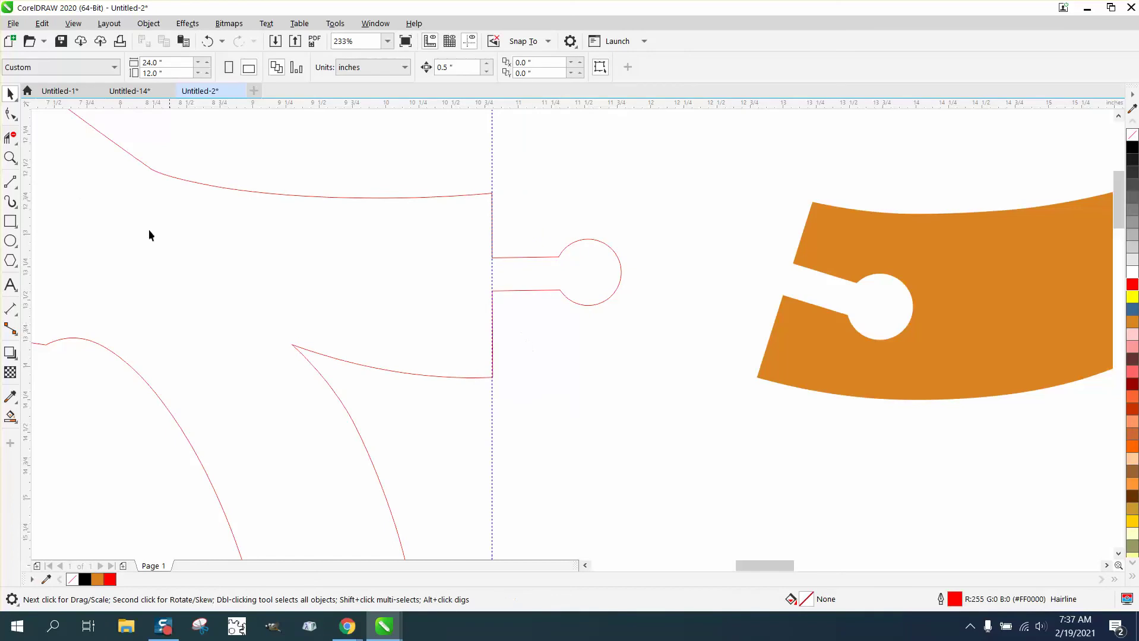
left_click(10, 157)
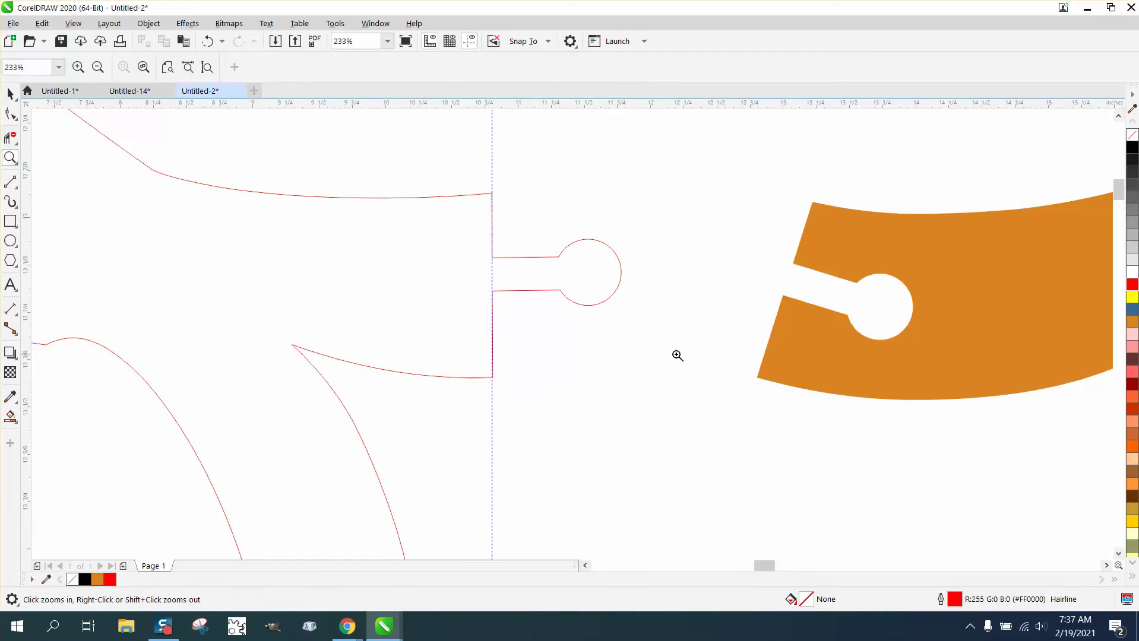
left_click_drag(506, 237, 657, 342)
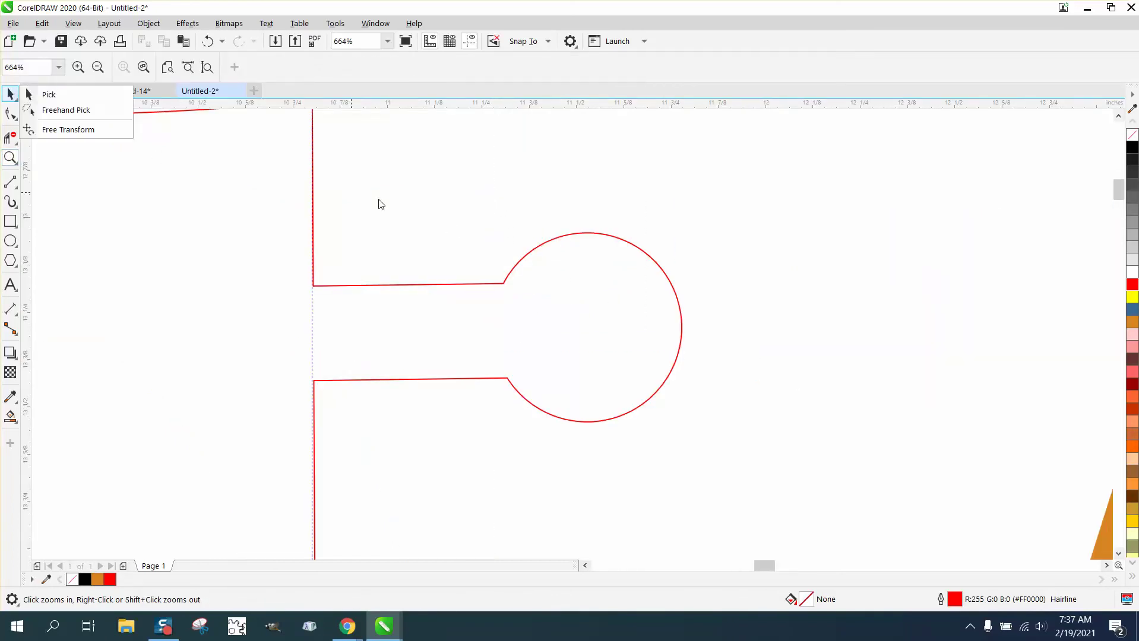
key("space")
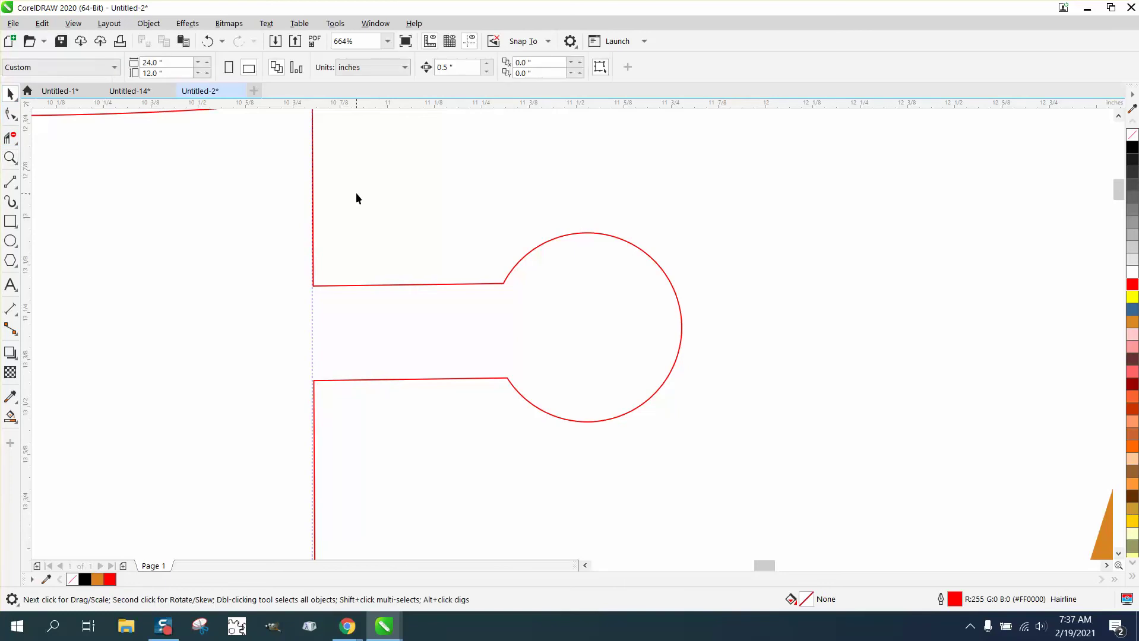
scroll(366, 198, "down", 2)
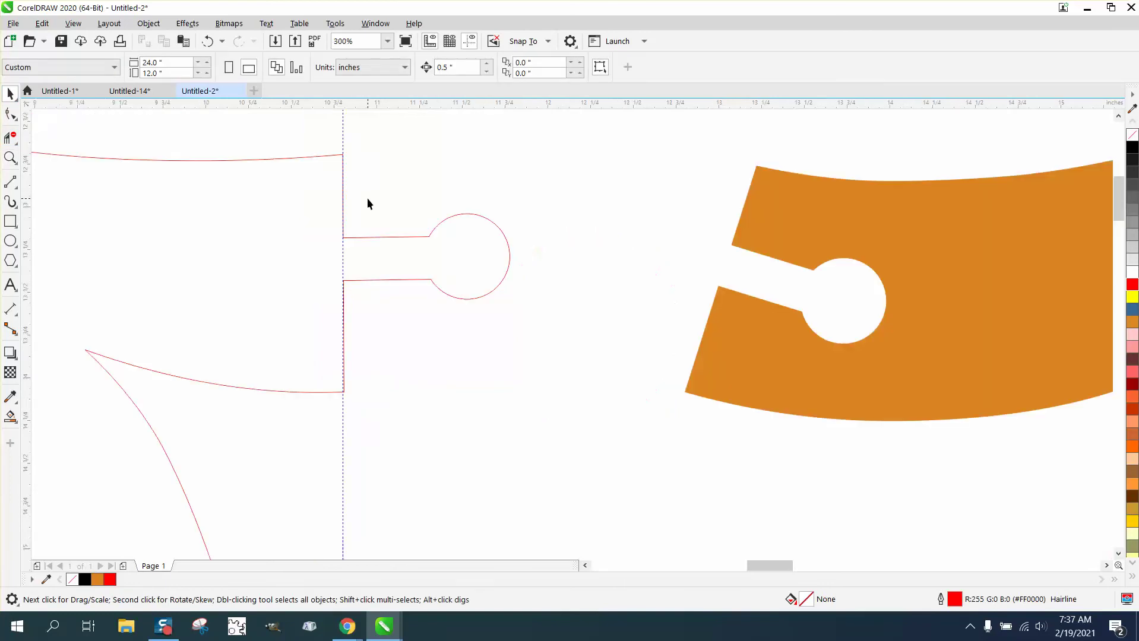
left_click(459, 68)
type(".03")
left_click(10, 158)
left_click_drag(299, 208, 534, 292)
key("F10")
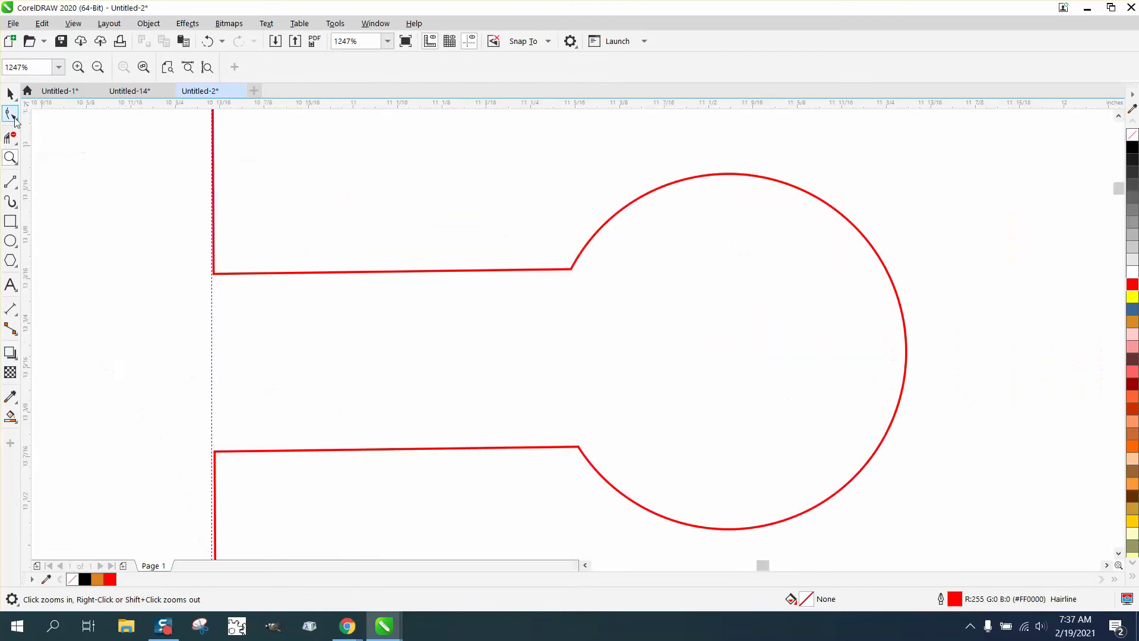
left_click(213, 274)
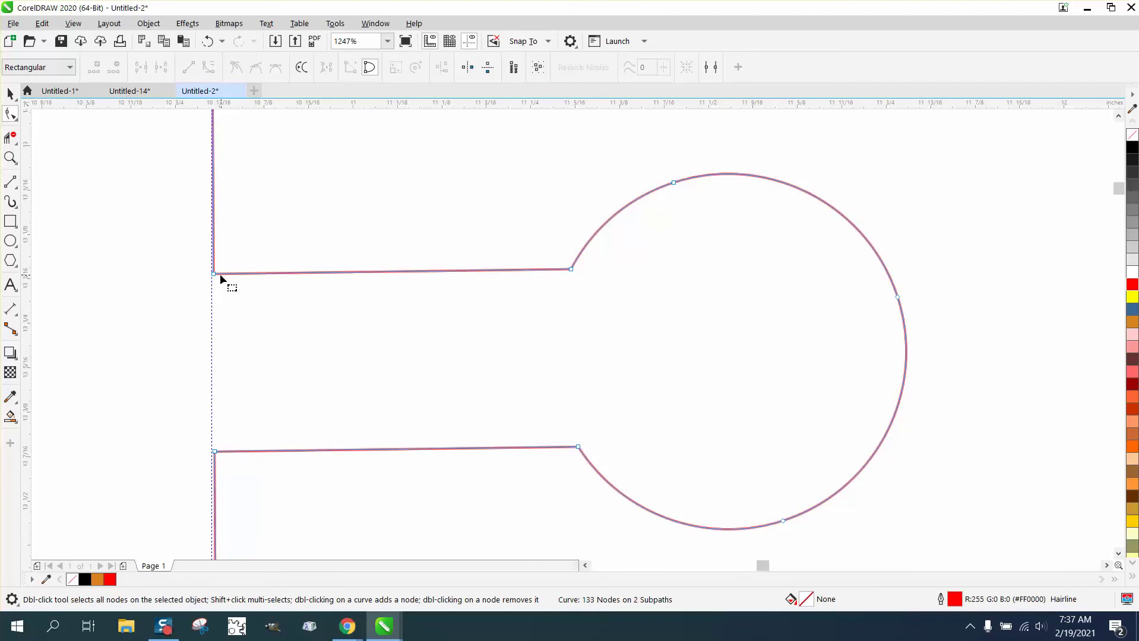
left_click(214, 273)
left_click_drag(214, 273, 213, 252)
left_click(208, 41)
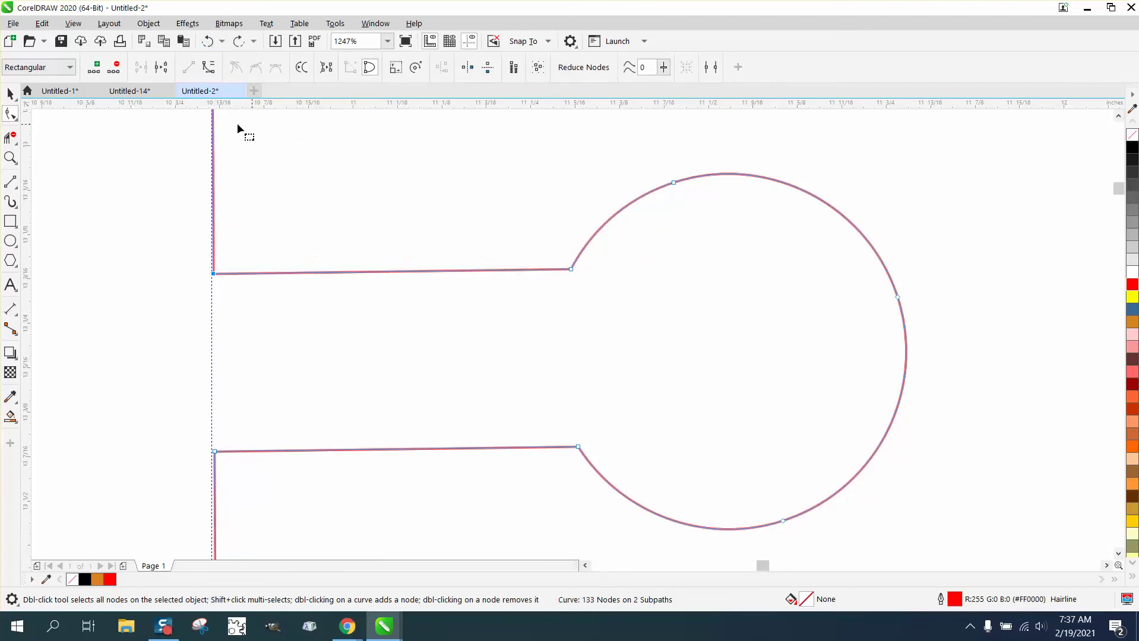
Set nudge distance to .003 in, nudging the upper neck corner up and the lower one down.
left_click(10, 94)
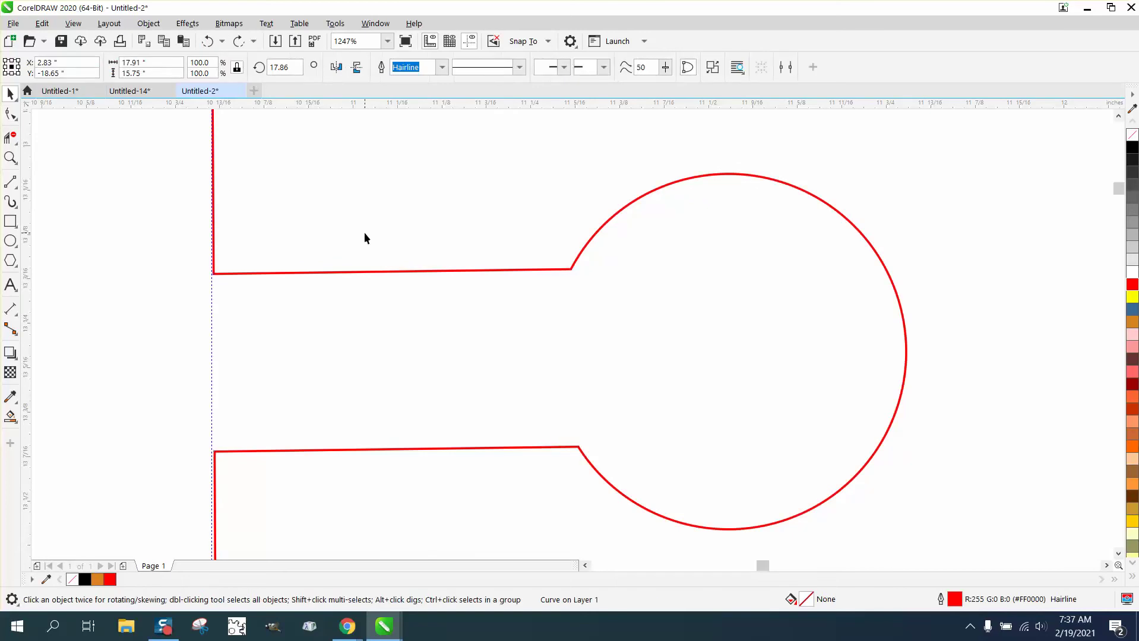
left_click(365, 233)
left_click(463, 68)
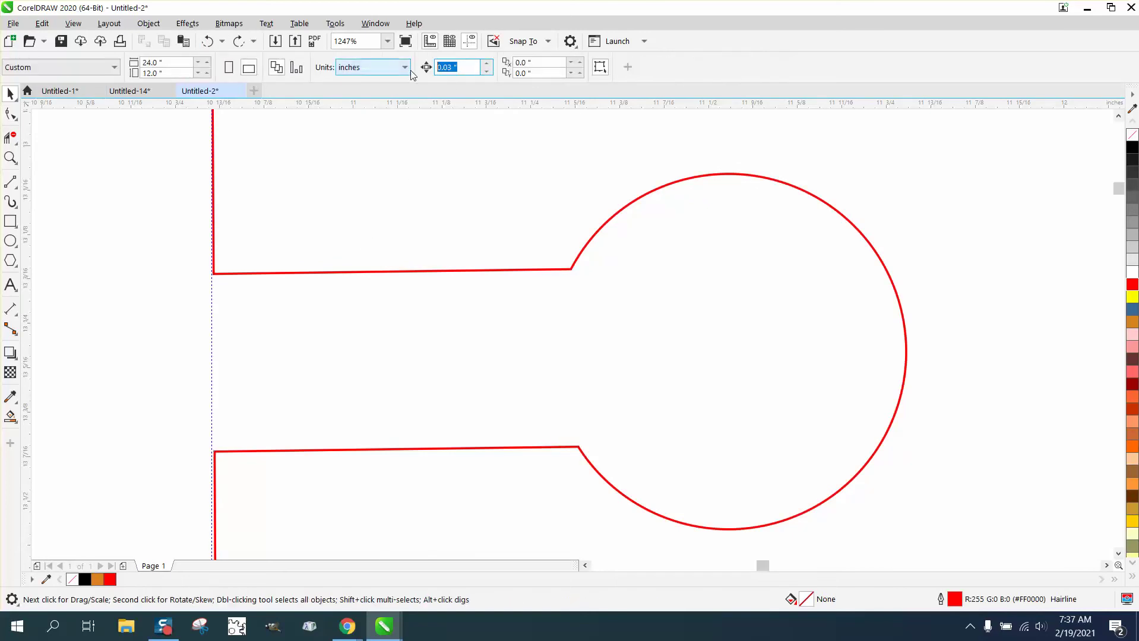
type(".003")
left_click(11, 113)
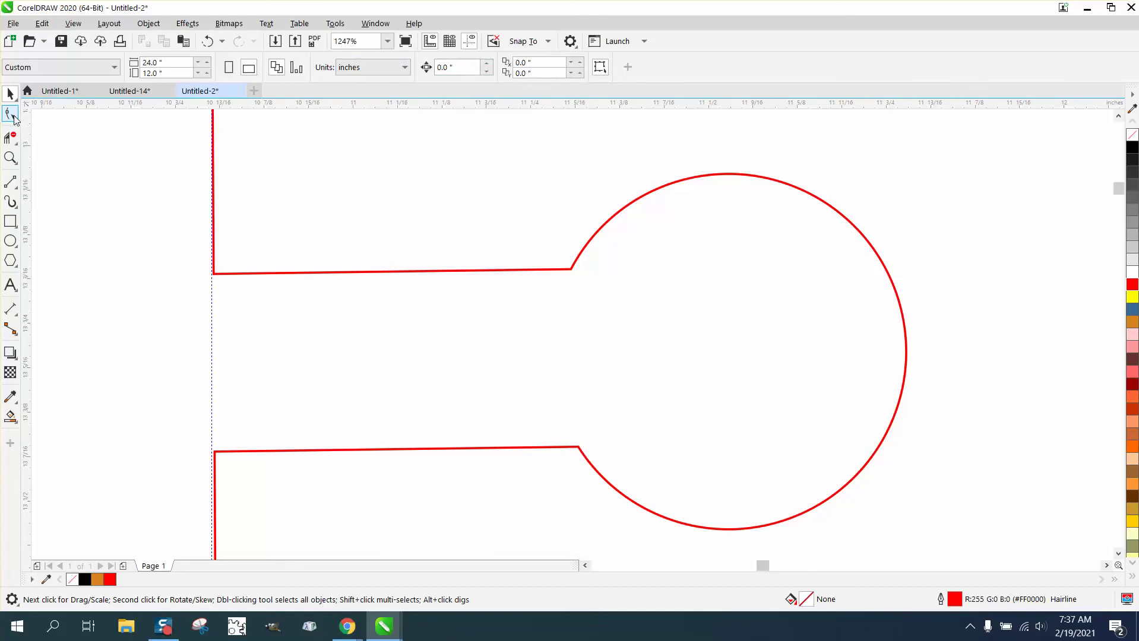
left_click(213, 273)
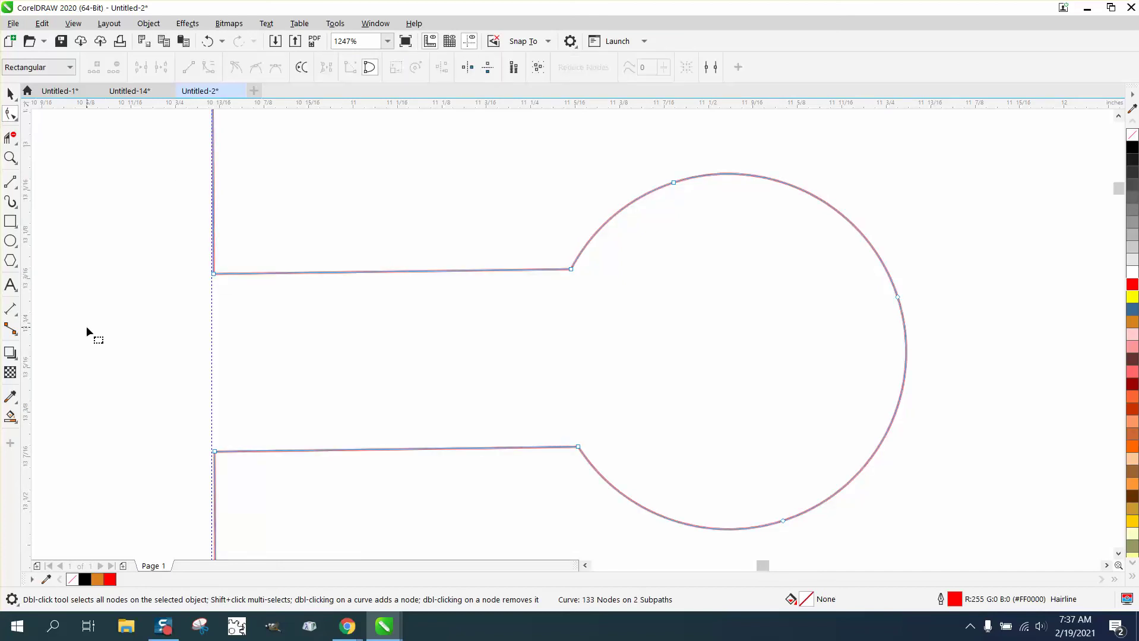
left_click(214, 274)
key("Up")
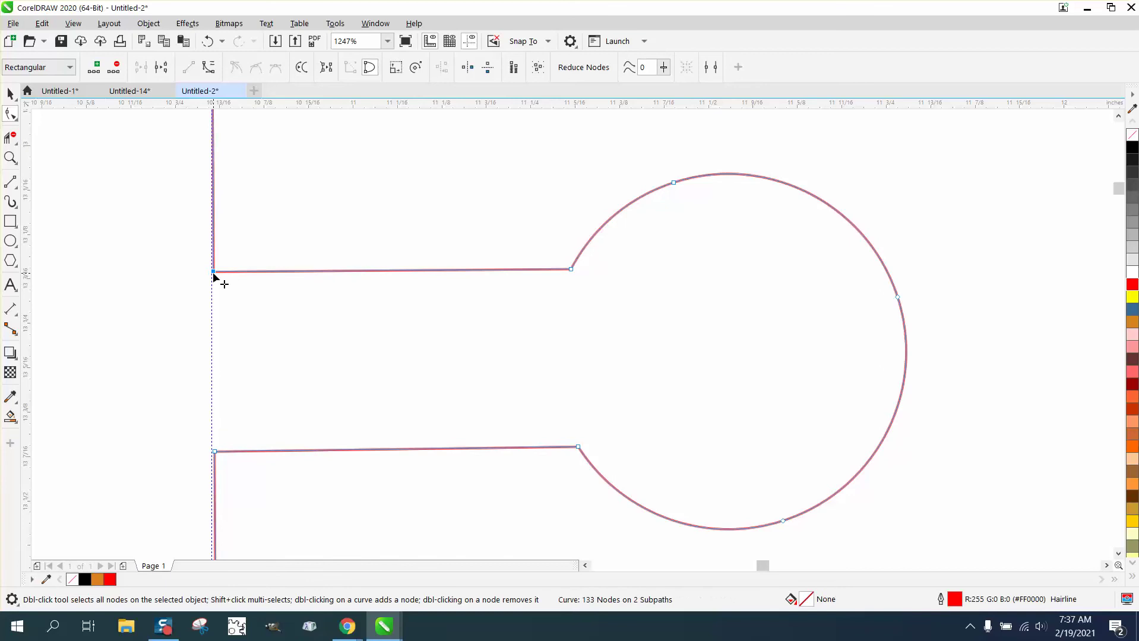
left_click(215, 452)
key("Down")
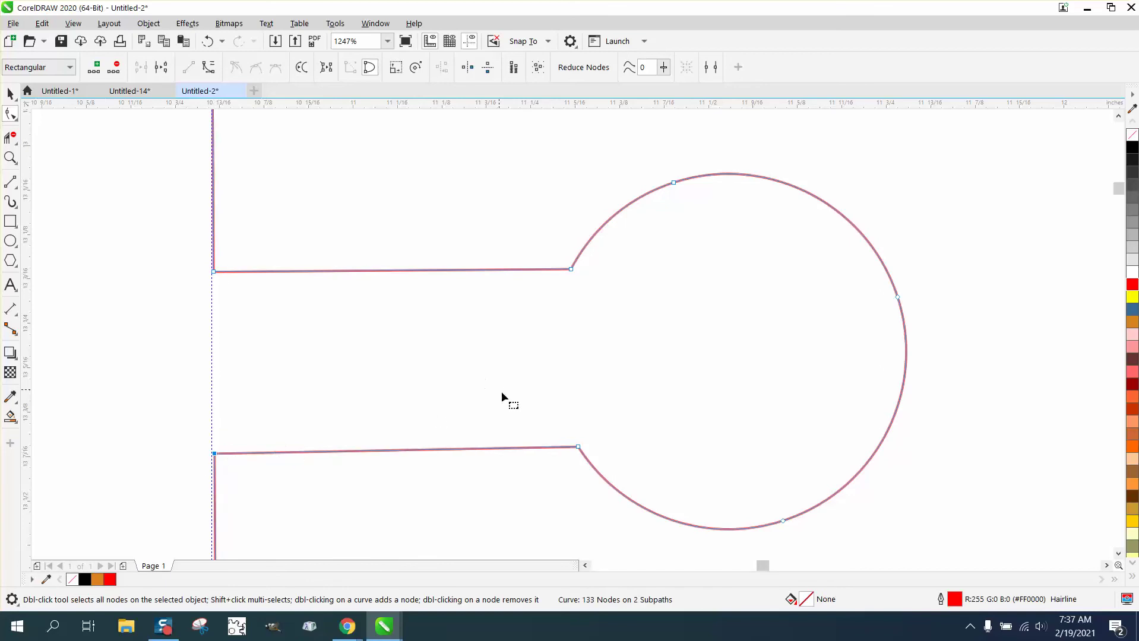
Draw a full circle near the knob and set its width to 0.506 inch.
left_click(10, 240)
left_click_drag(542, 173, 324, 394)
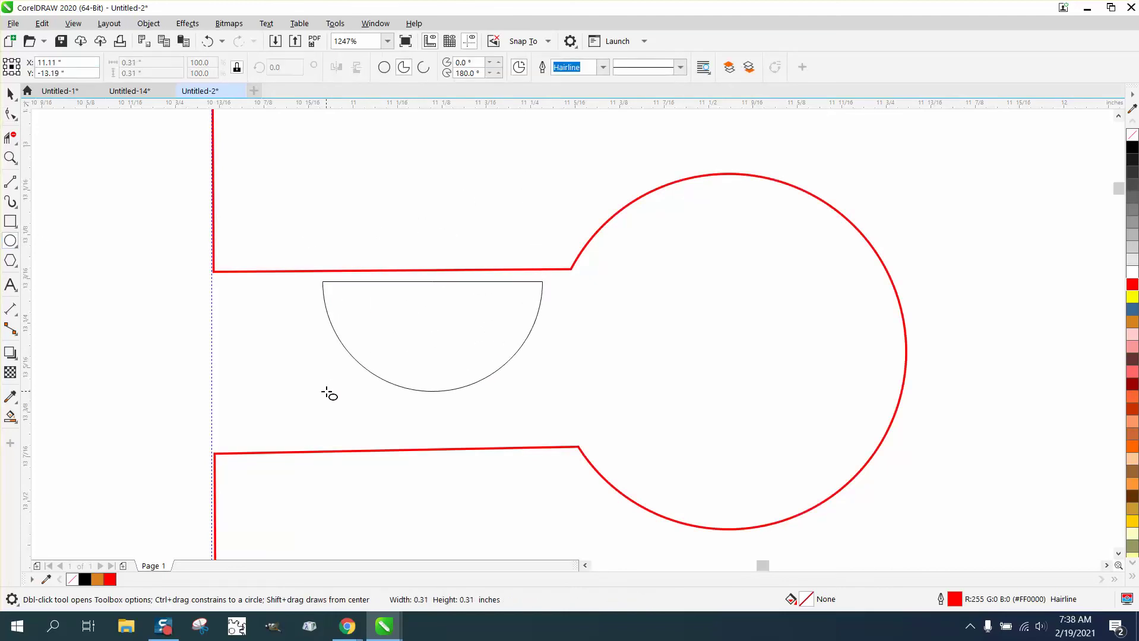
left_click(385, 67)
left_click(136, 62)
type("5.06")
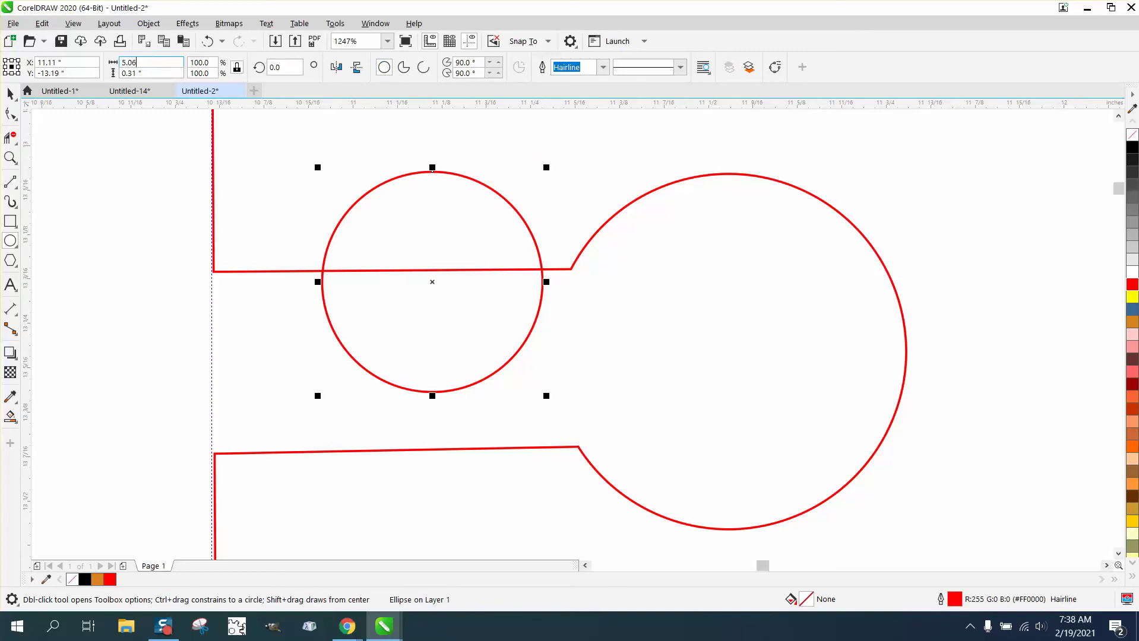
key("Return")
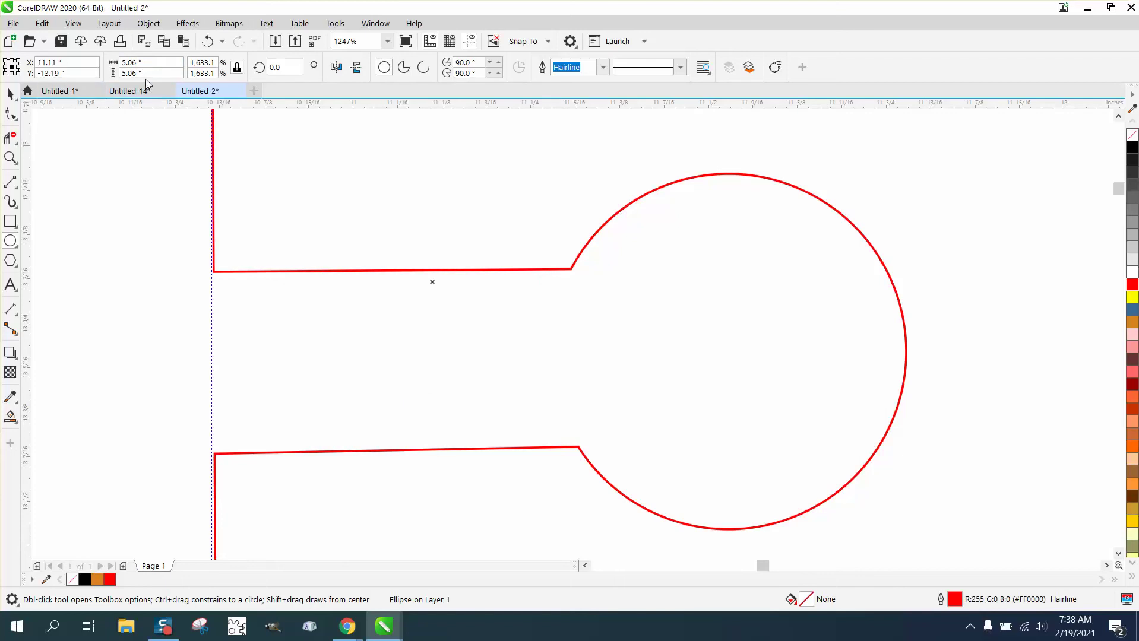
scroll(376, 254, "down", 4)
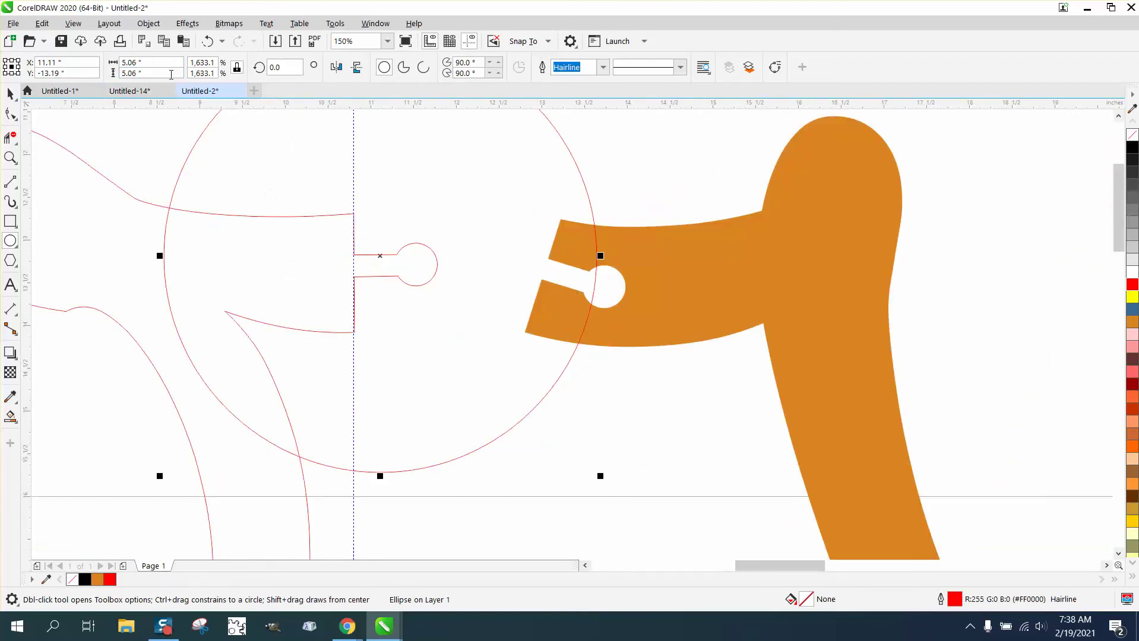
left_click(148, 62)
key("BackSpace")
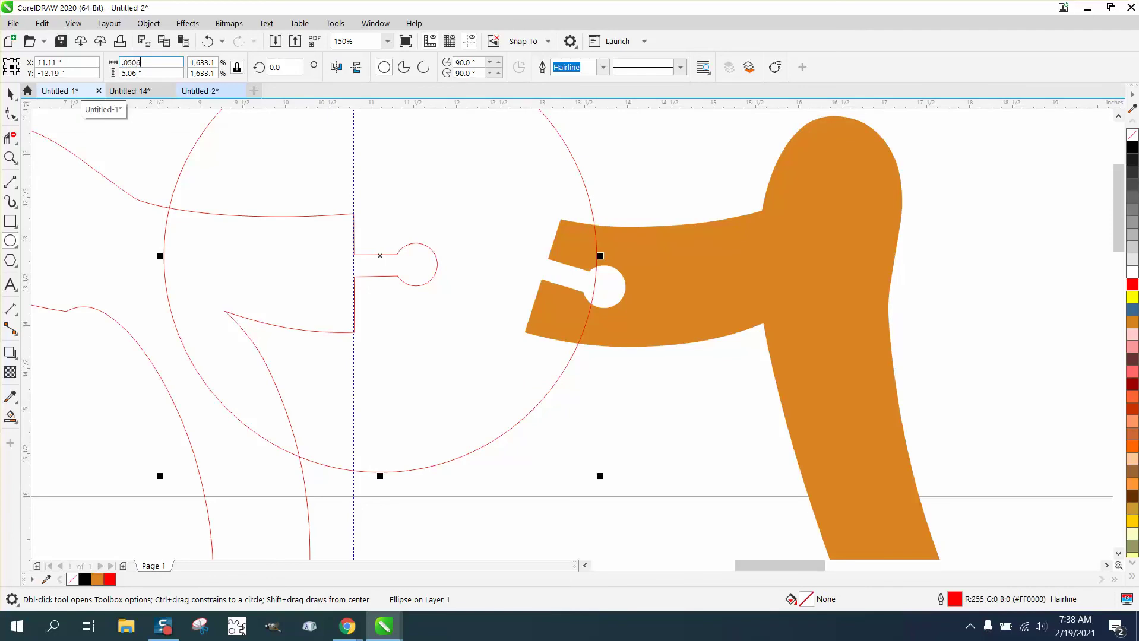
key("Return")
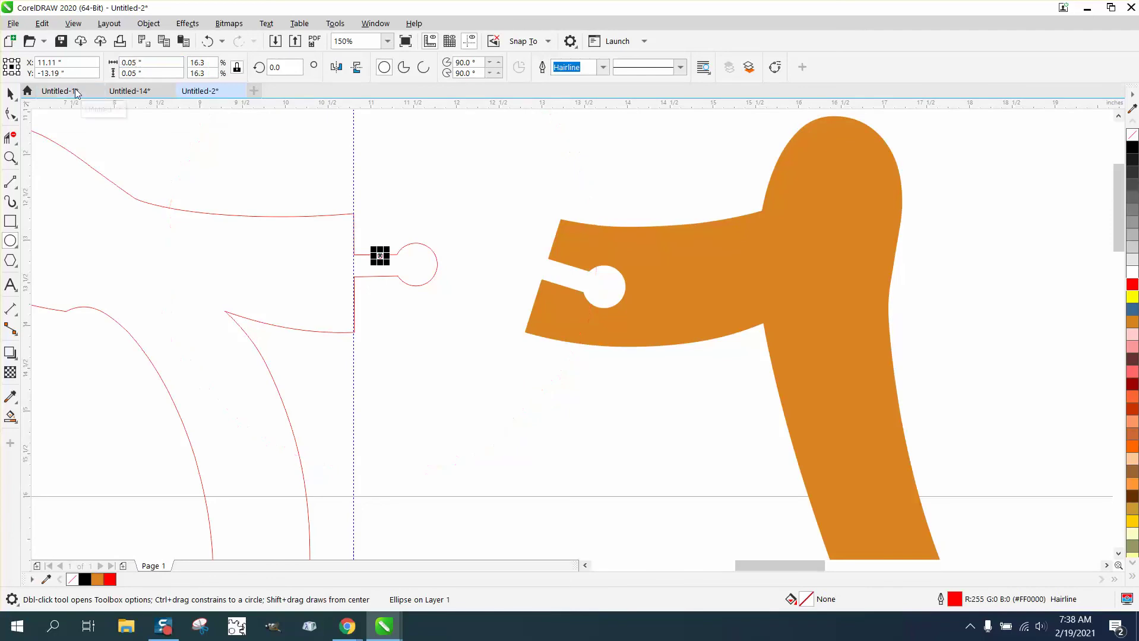
left_click(150, 62)
type(".")
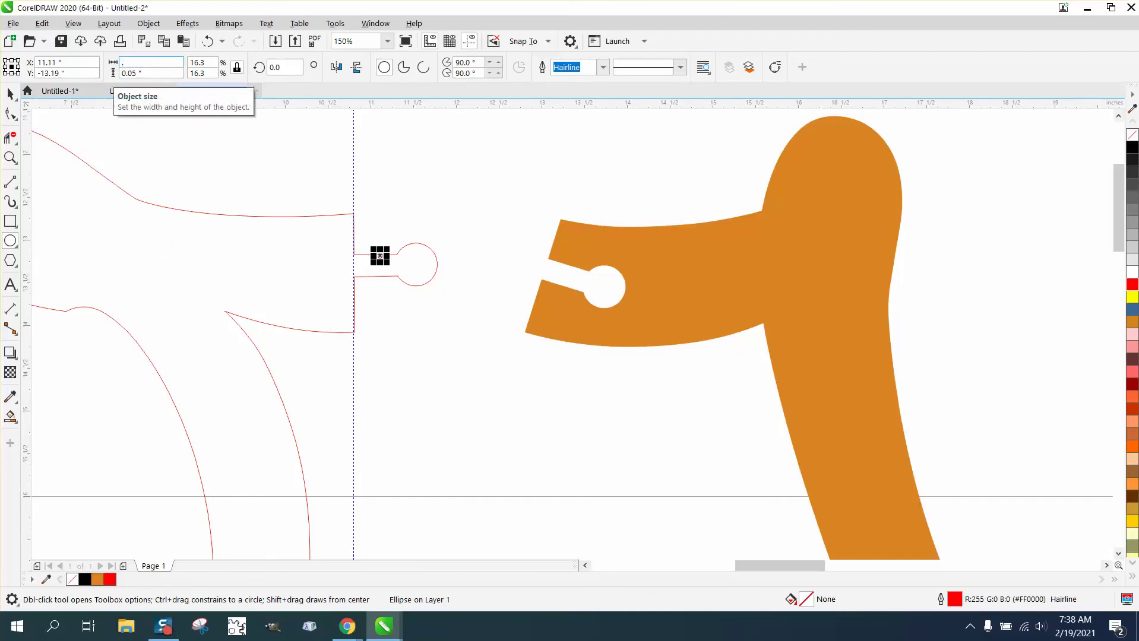
type("506")
key("Return")
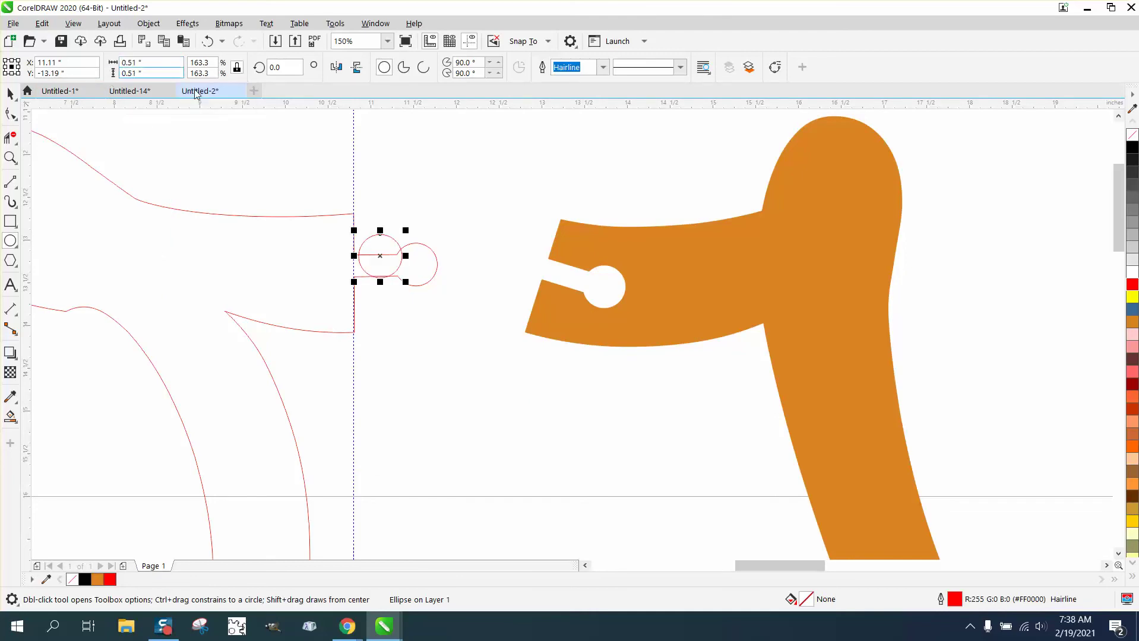
Give the circle a black outline and align it over the tab's round end, checking closely.
left_click(10, 157)
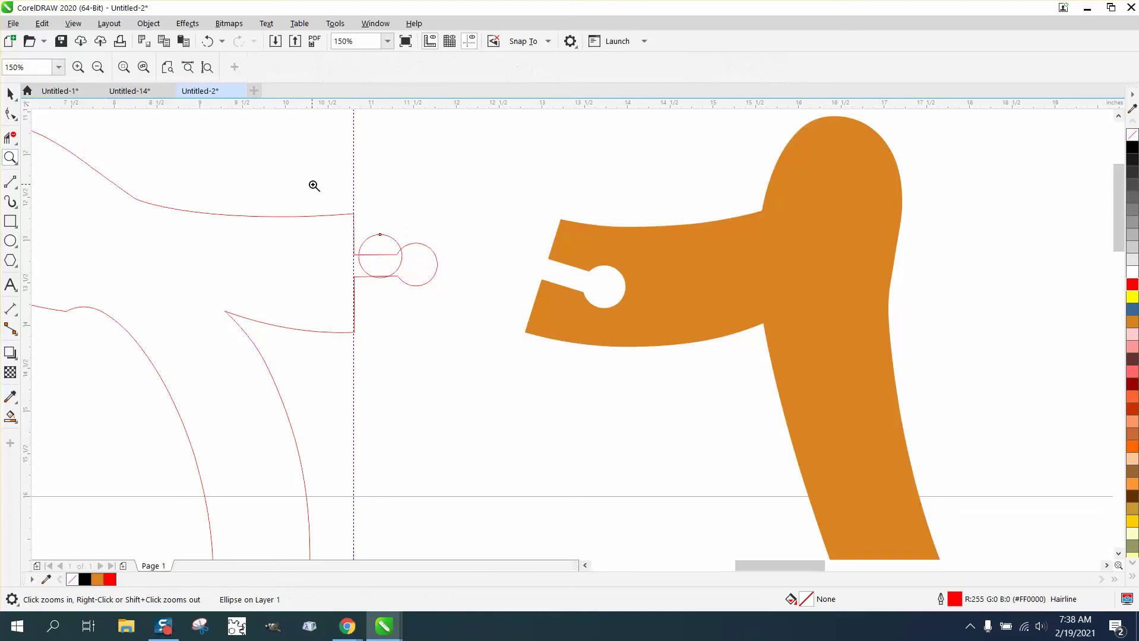
left_click_drag(313, 209, 535, 368)
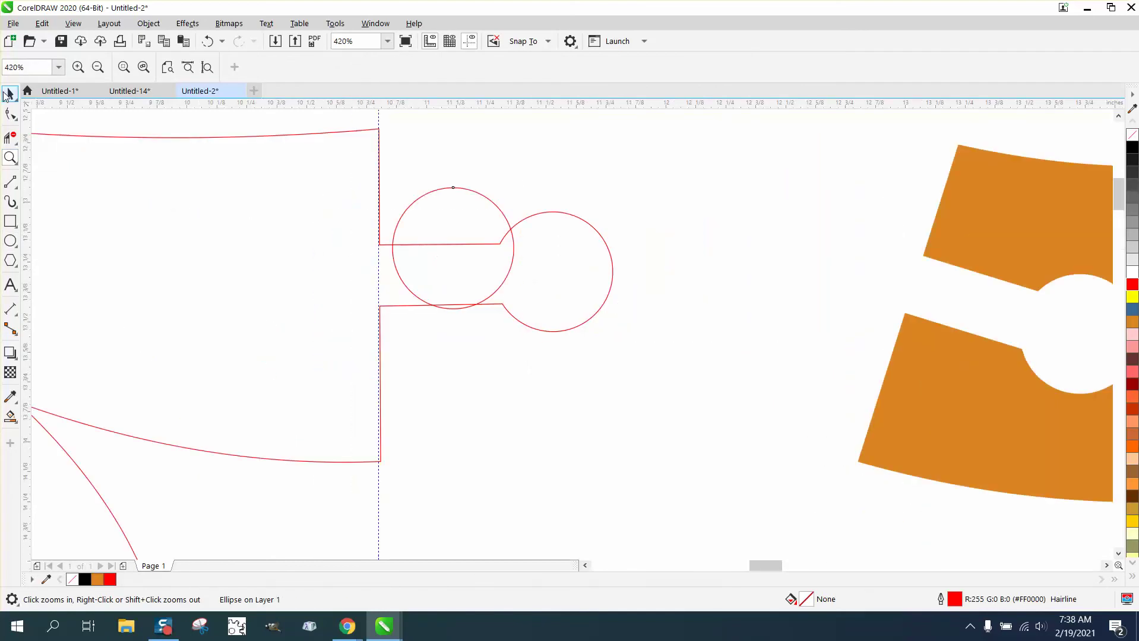
left_click(9, 95)
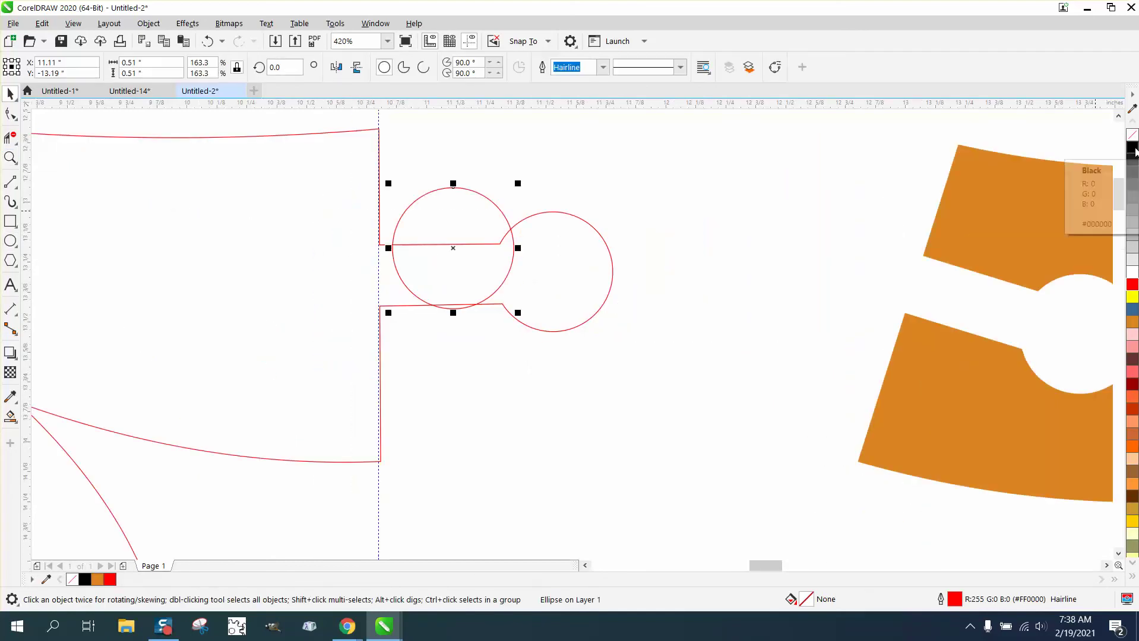
right_click(1133, 150)
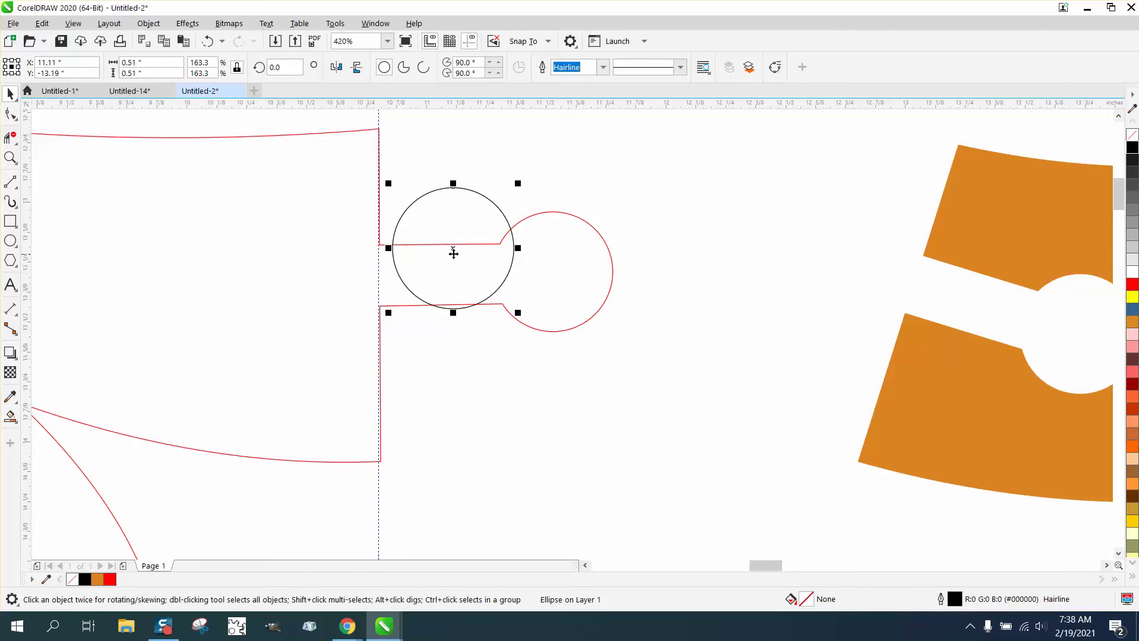
left_click_drag(453, 248, 554, 275)
left_click(8, 159)
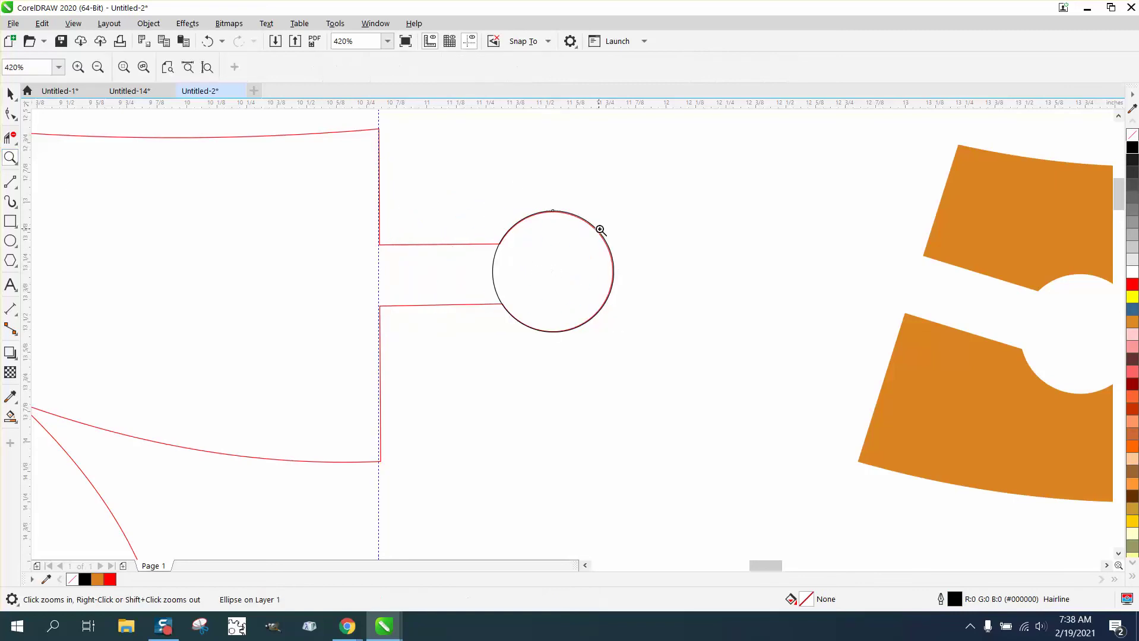
left_click_drag(511, 210, 604, 265)
right_click(428, 261)
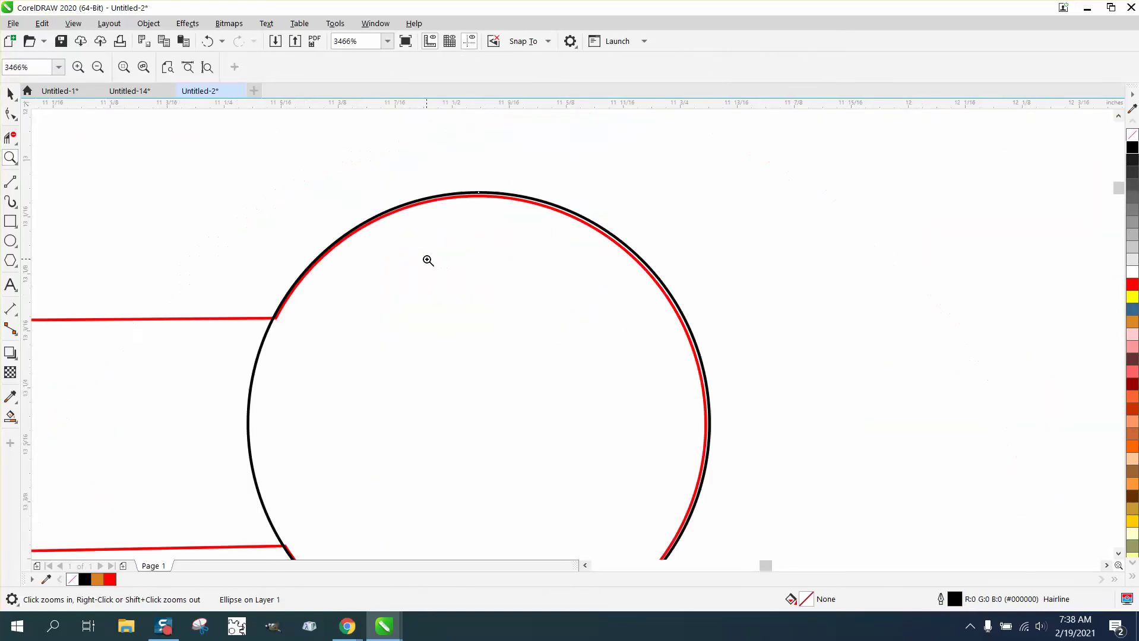
right_click(593, 381)
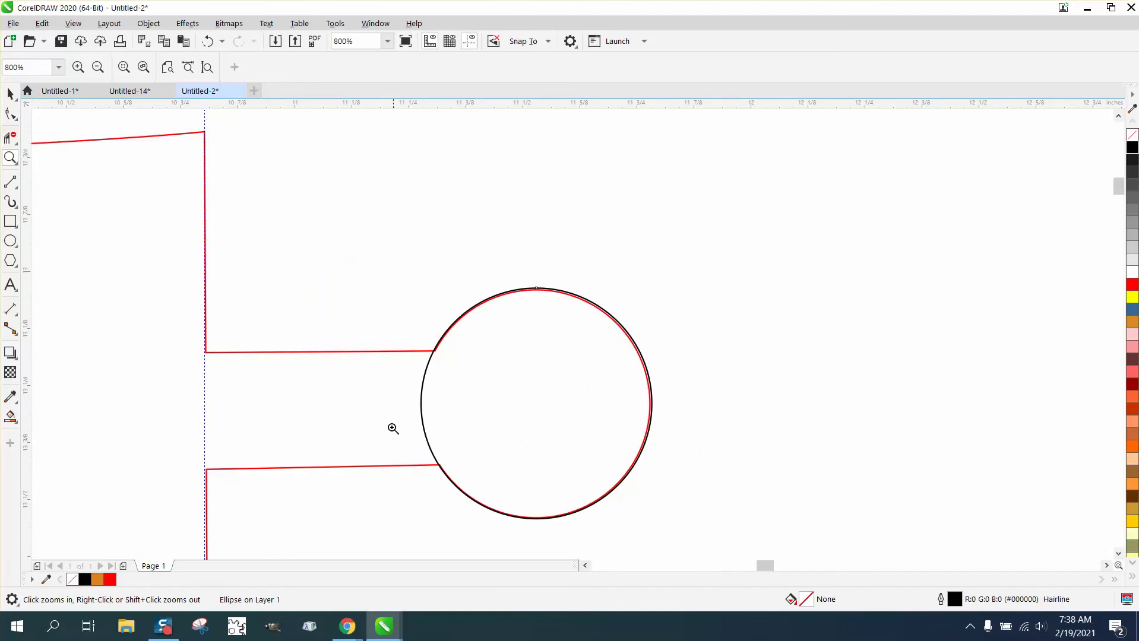
left_click_drag(412, 430, 542, 526)
right_click(370, 396)
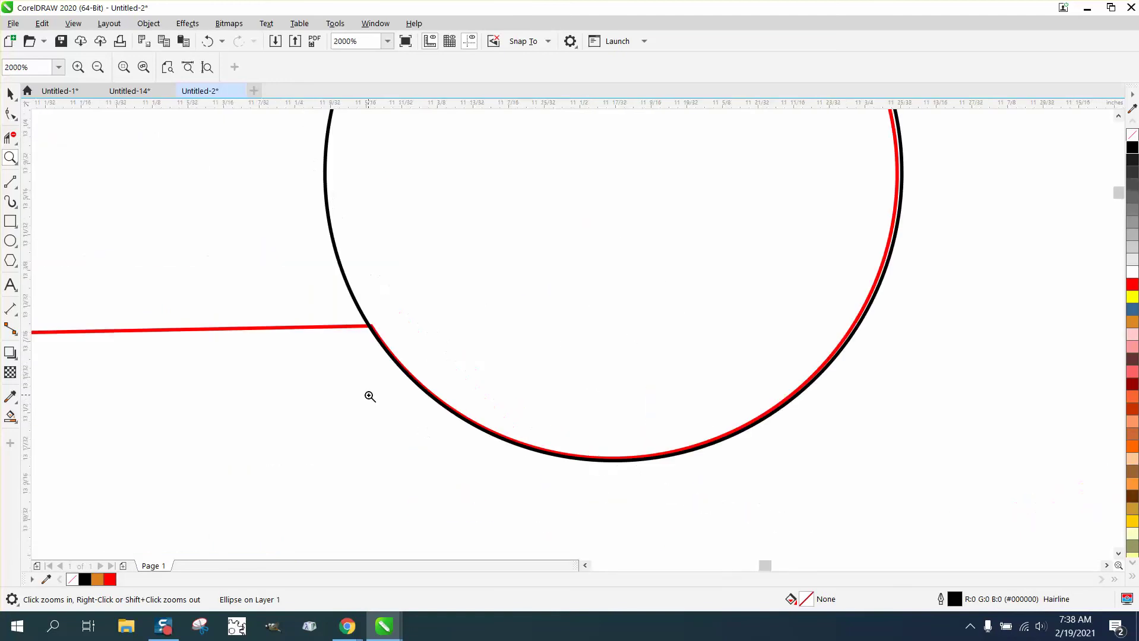
right_click(365, 392)
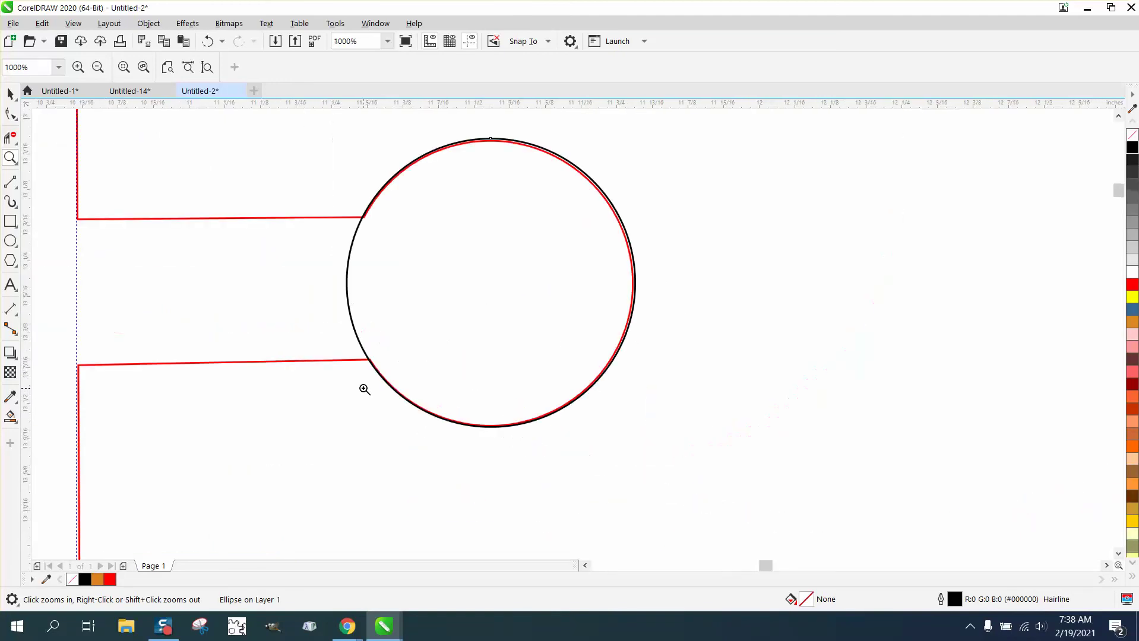
Delete the circle's arc inside the tab with Virtual Segment Delete.
left_click(12, 139)
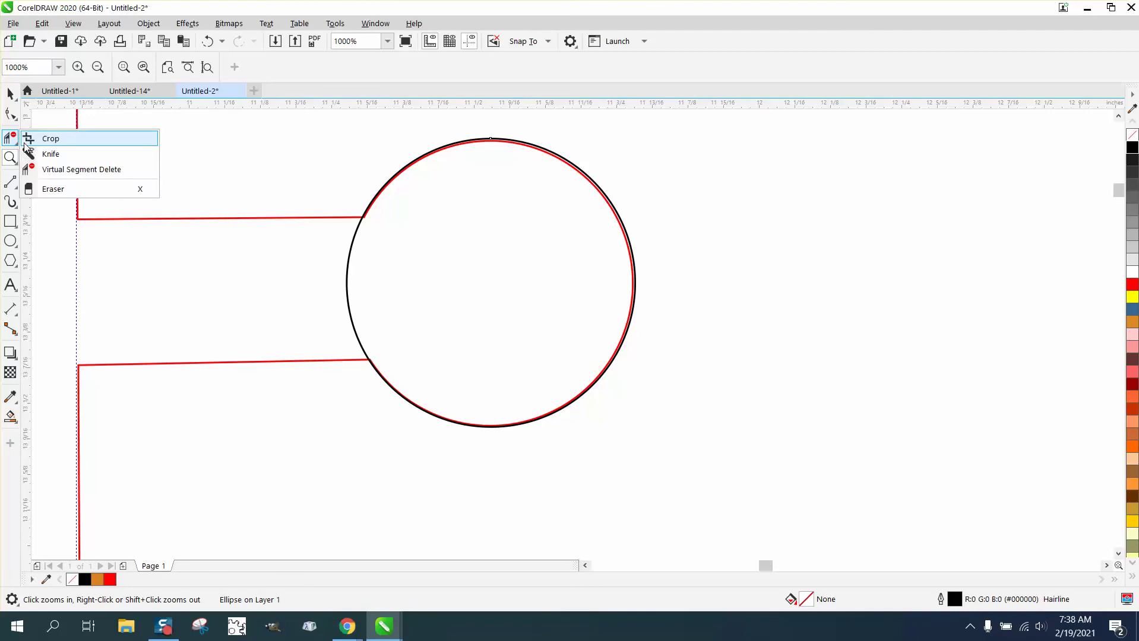
left_click(53, 169)
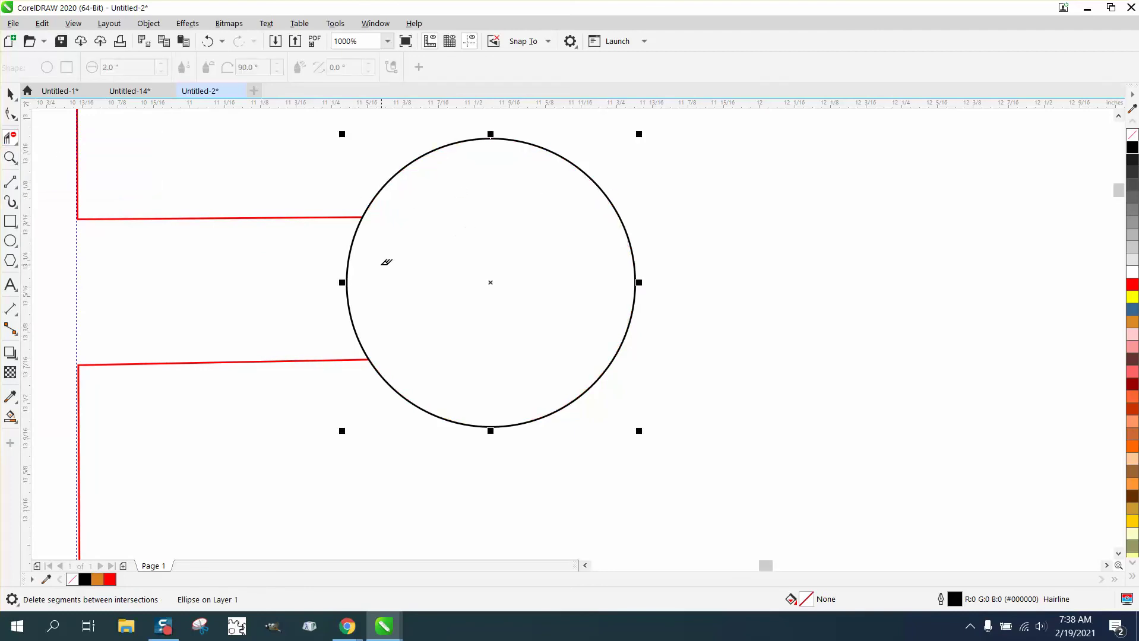
left_click_drag(315, 262, 437, 272)
scroll(372, 268, "down", 2)
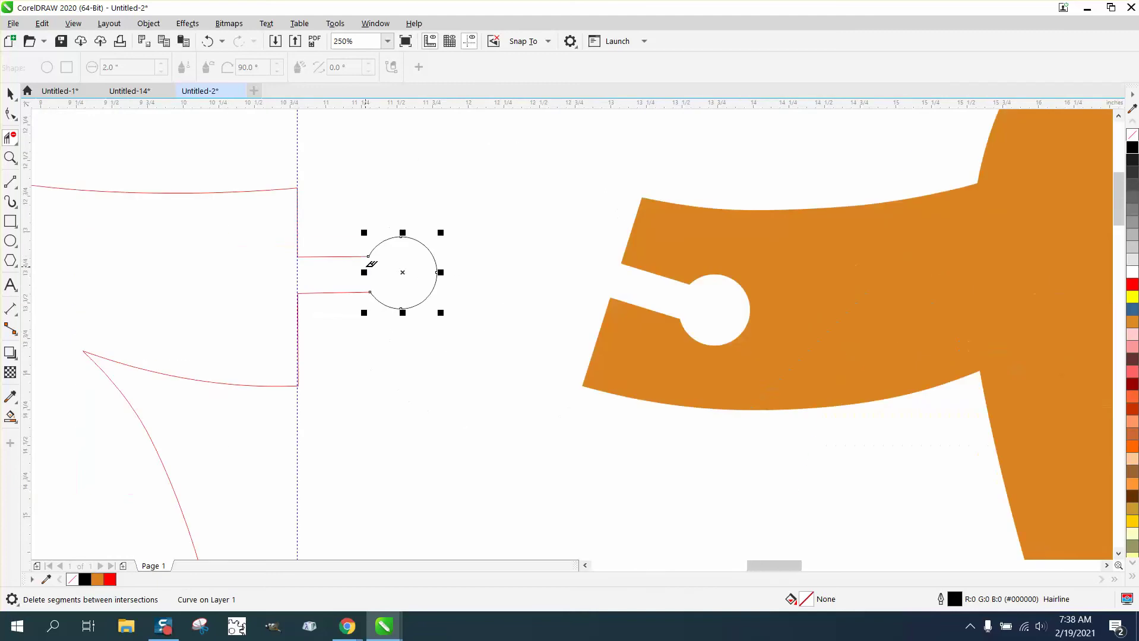
Smart-fill the enclosed left region into a solid orange Lo piece with a round knob.
left_click(10, 93)
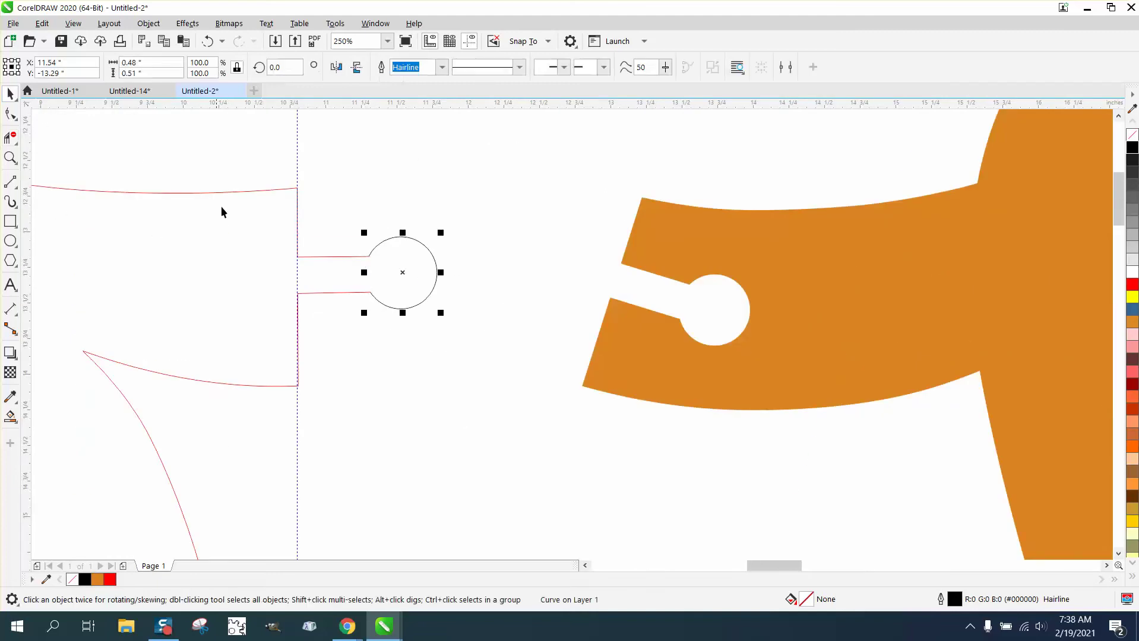
left_click(10, 417)
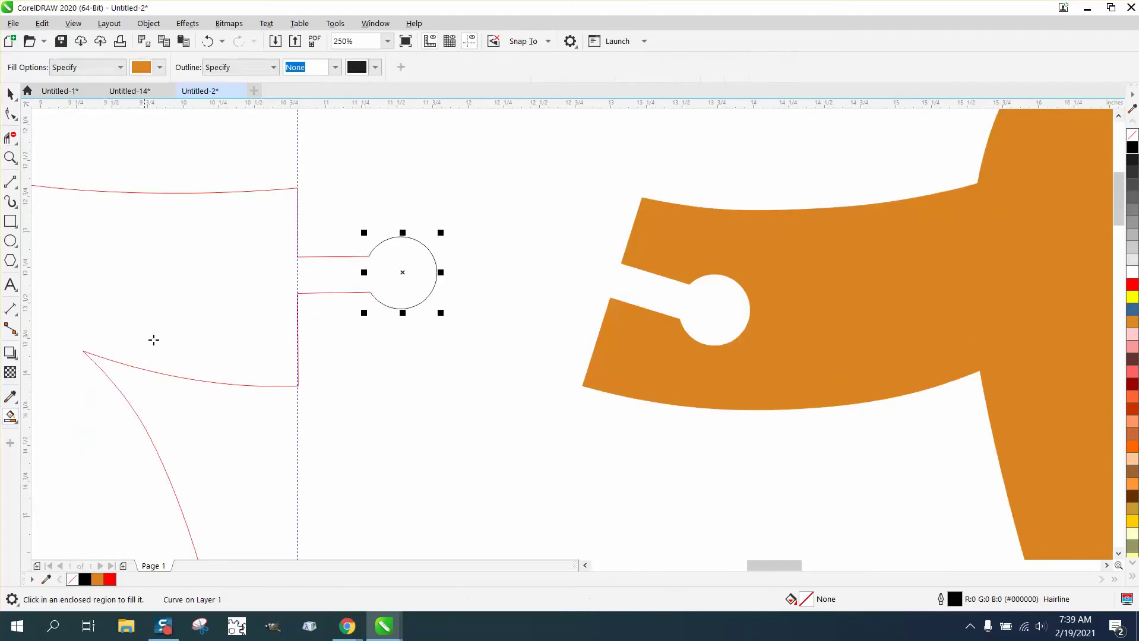
left_click(175, 315)
scroll(186, 308, "down", 1)
scroll(172, 290, "down", 1)
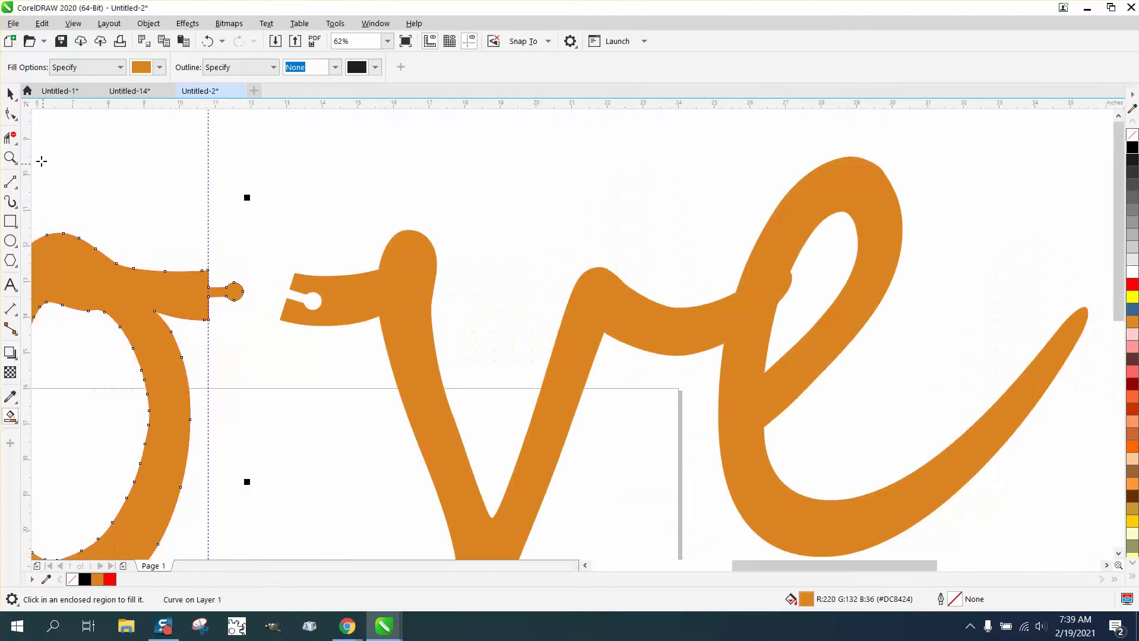
key("space")
scroll(289, 290, "down", 1)
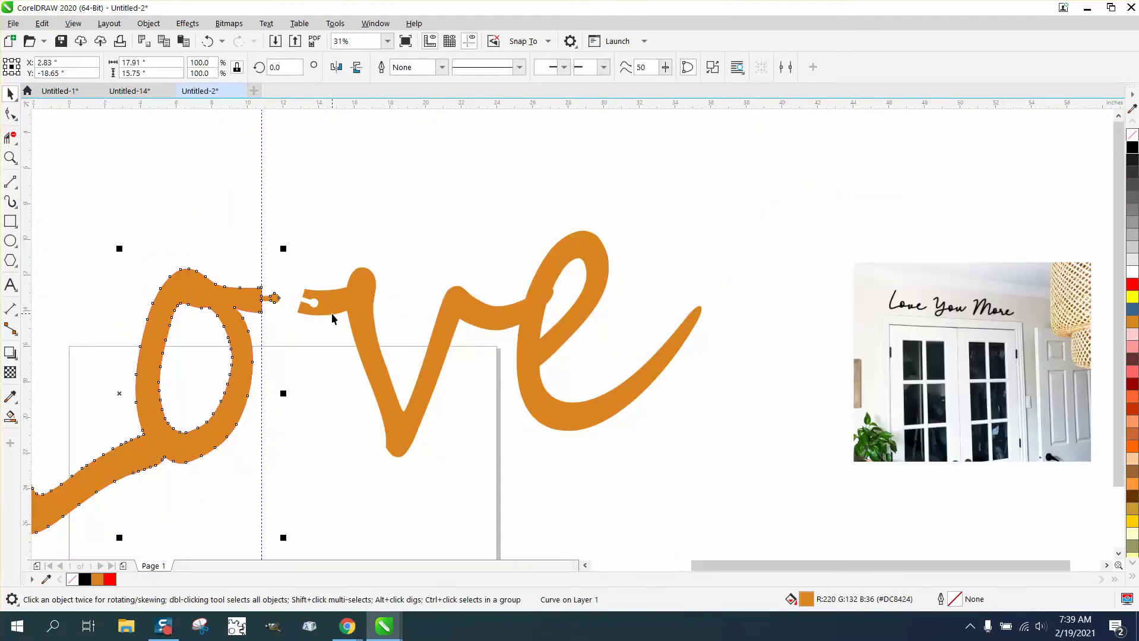
scroll(333, 319, "down", 1)
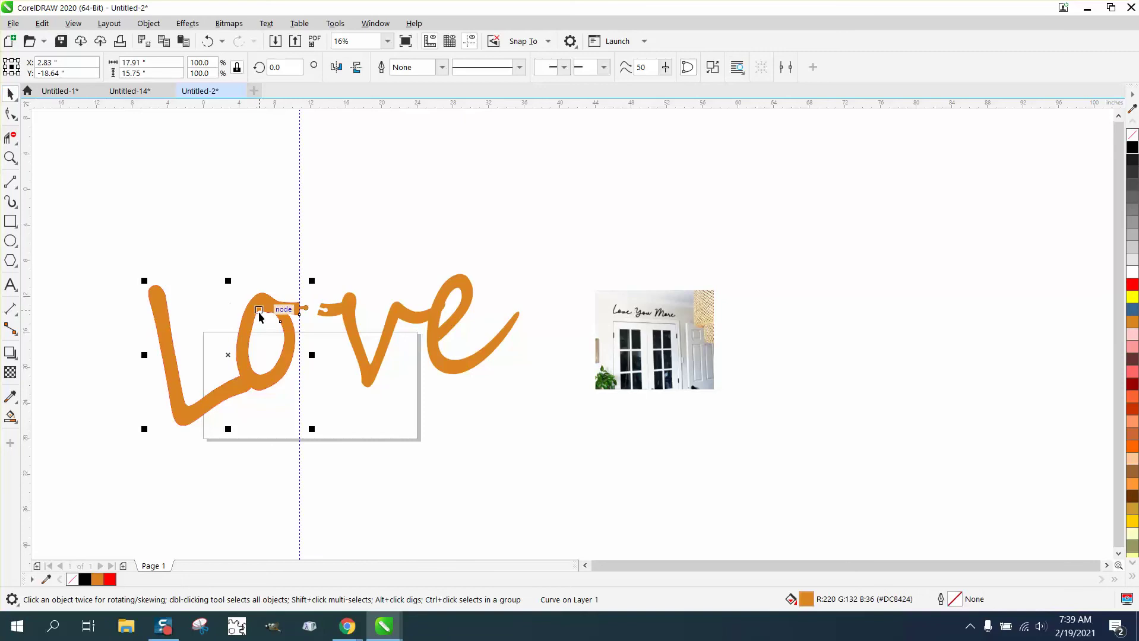
Move the new Lo piece up, making Lo a red and ve a black unfilled outline.
left_click_drag(257, 308, 257, 194)
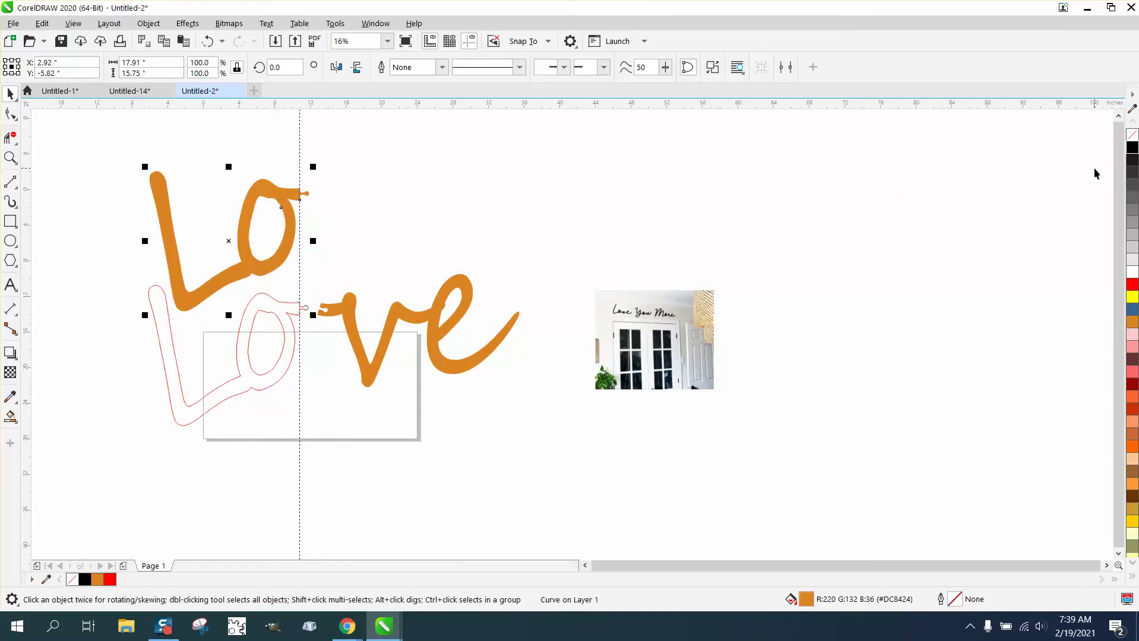
left_click(1132, 136)
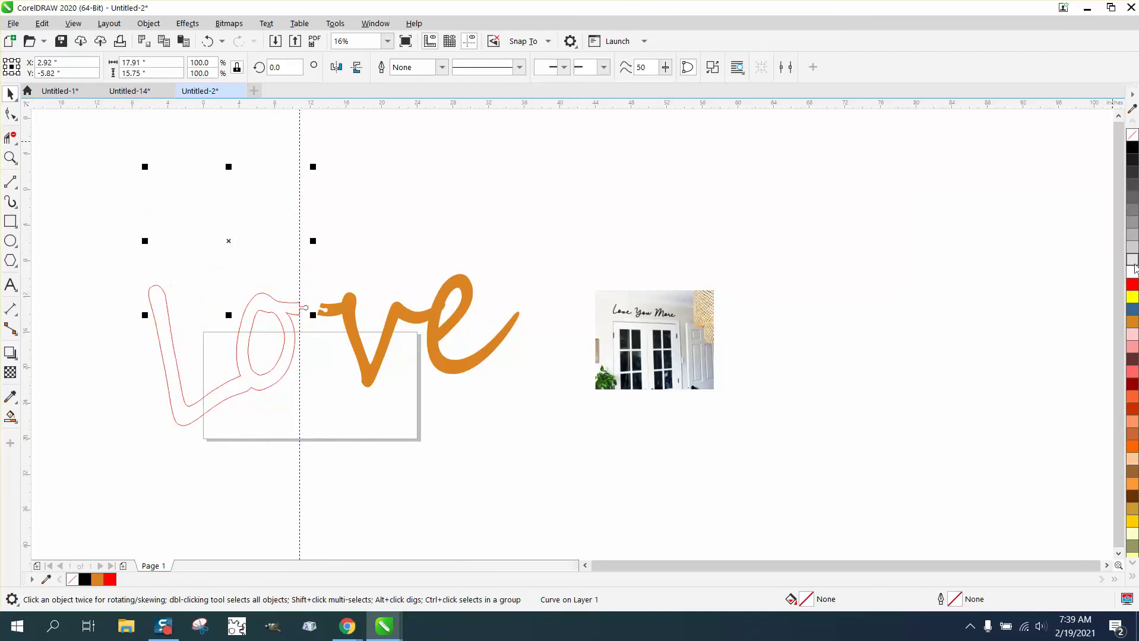
right_click(1132, 287)
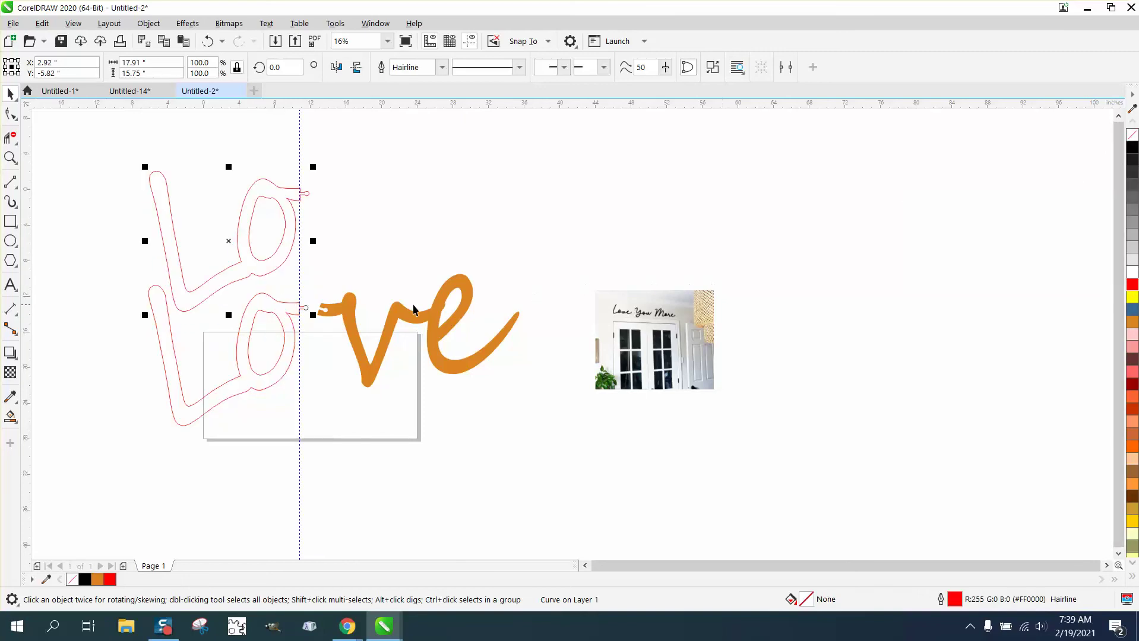
left_click(348, 314)
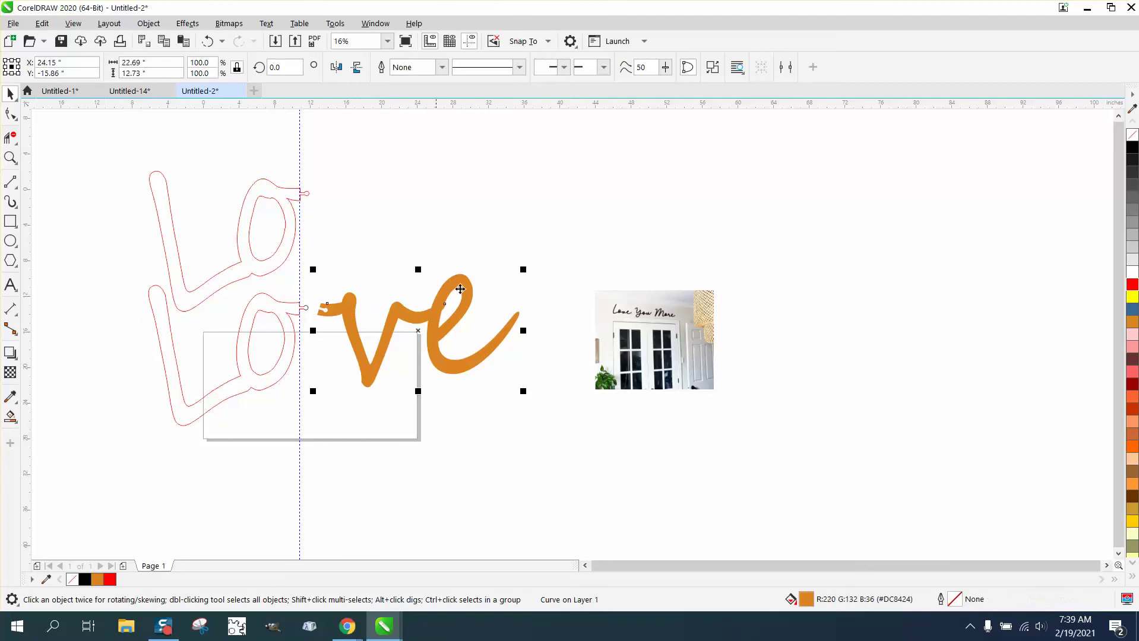
left_click(1132, 139)
right_click(1132, 145)
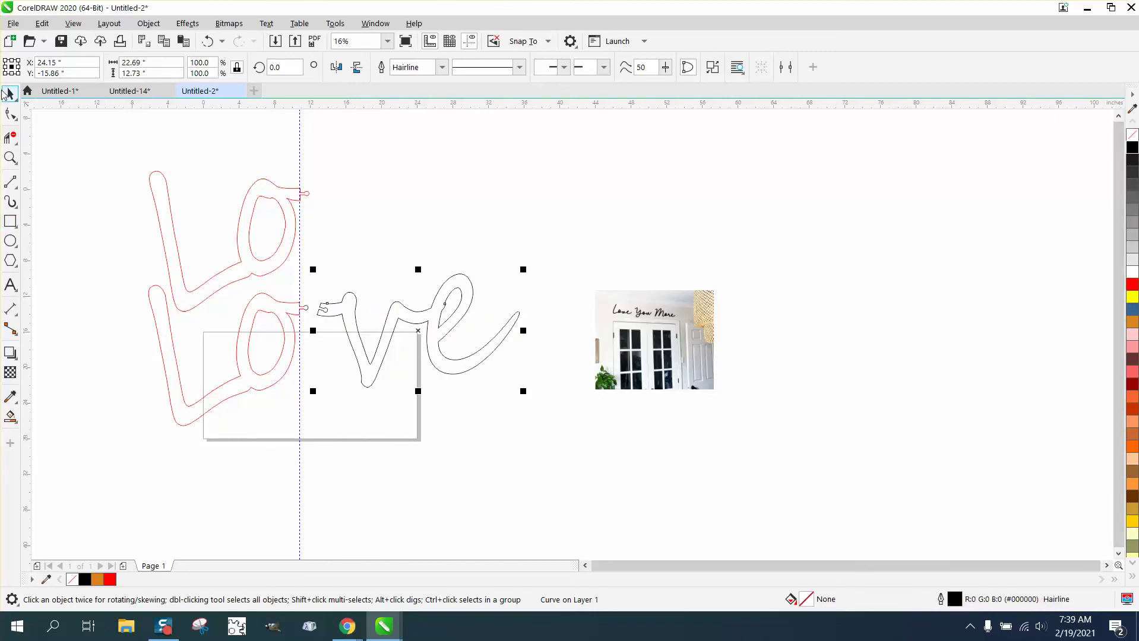
Delete the leftover old Lo outline and select the ve piece.
left_click(285, 312)
key("Delete")
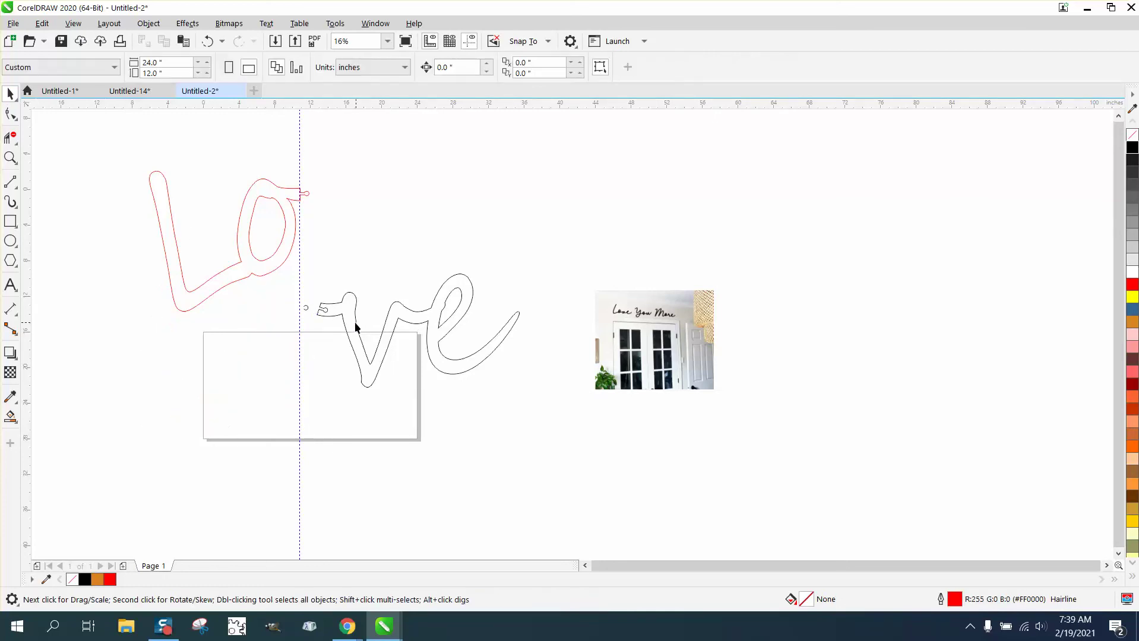
left_click(312, 321)
left_click(326, 320)
Move the ve piece up beside Lo and slide the red Lo piece right onto the notch.
left_click_drag(346, 323, 337, 205)
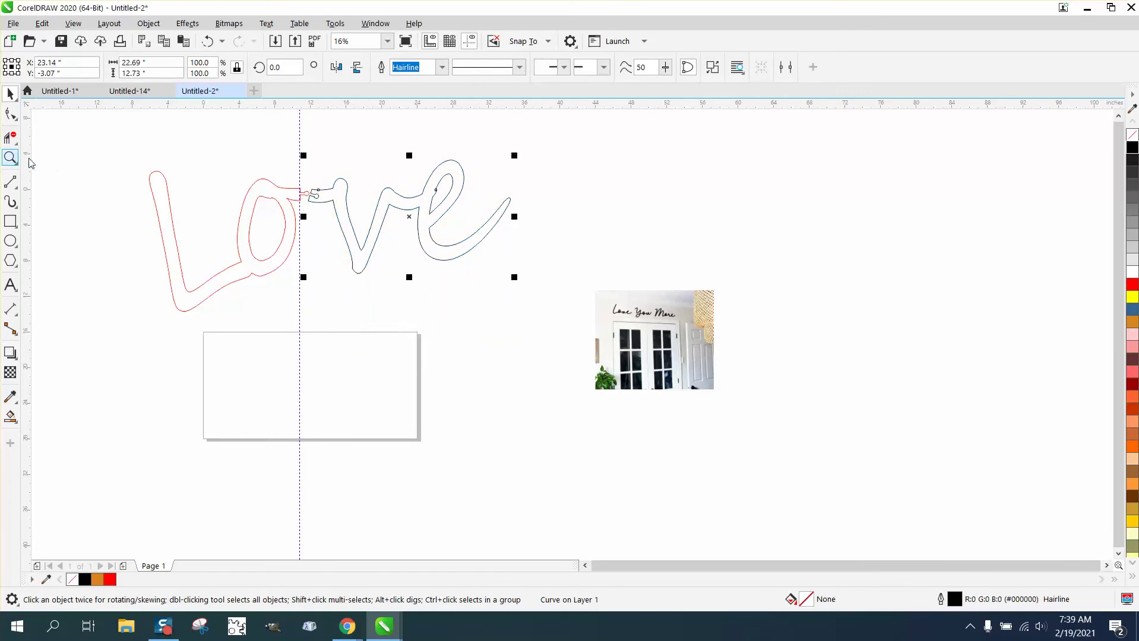
left_click(70, 156)
left_click_drag(273, 170, 415, 246)
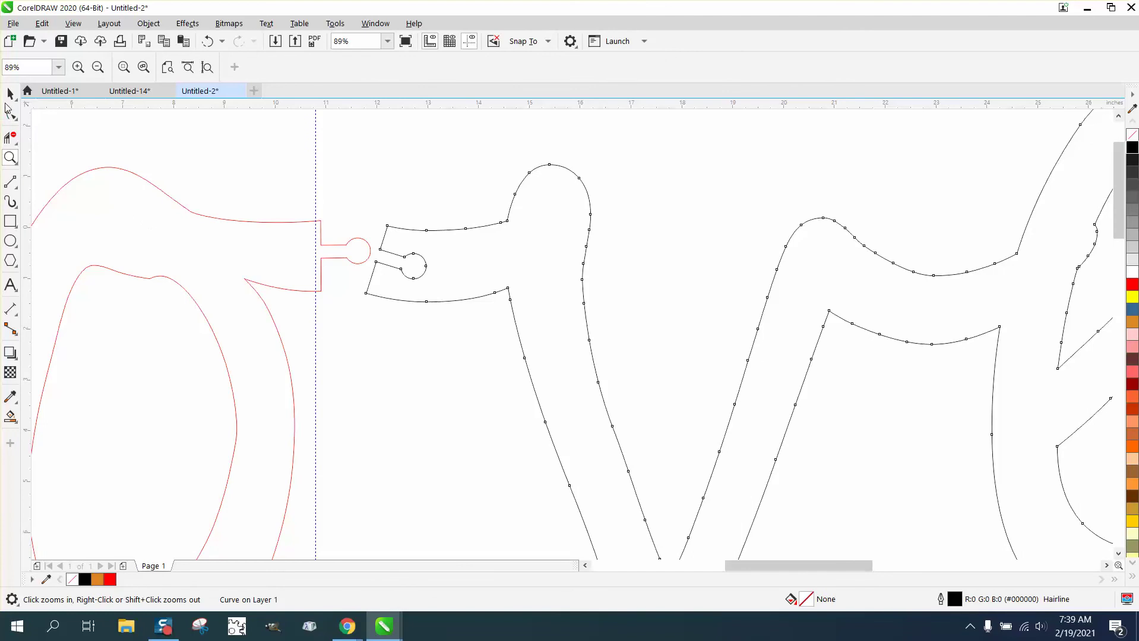
left_click(9, 95)
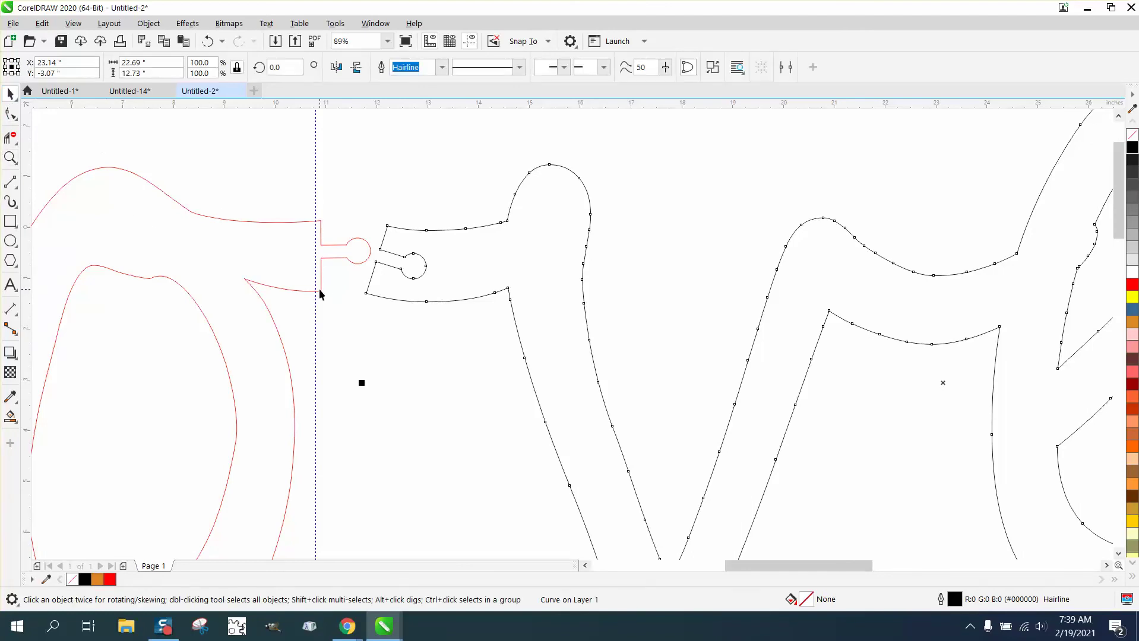
left_click_drag(319, 293, 362, 292)
scroll(362, 292, "down", 2)
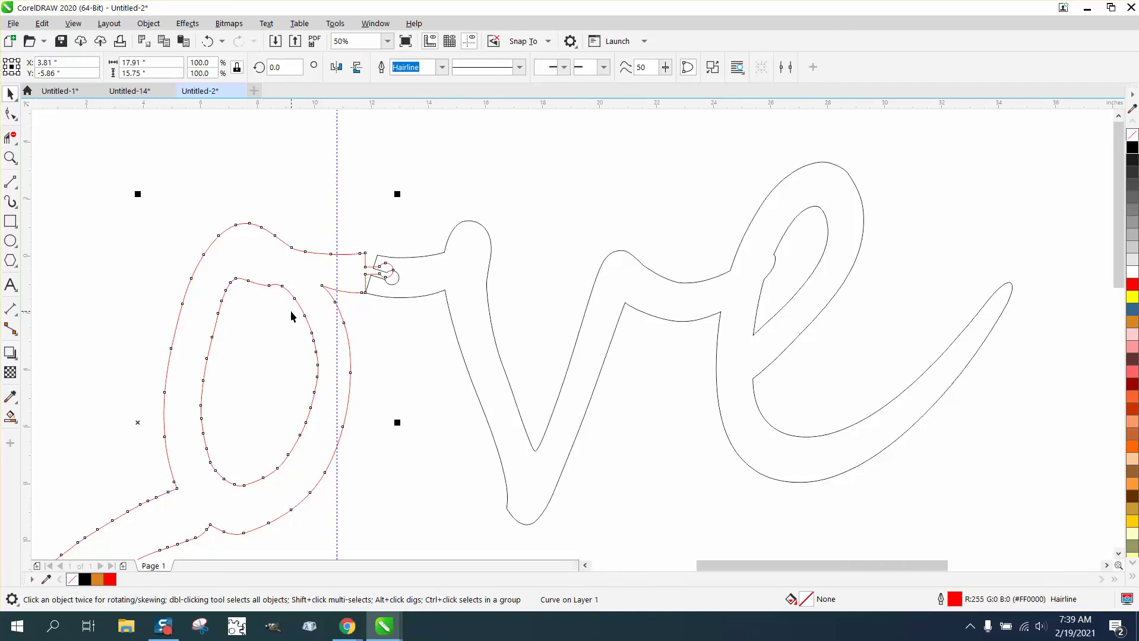
Rotate the red Lo piece to 342.14° so its knob nests in the ve socket.
left_click(162, 422)
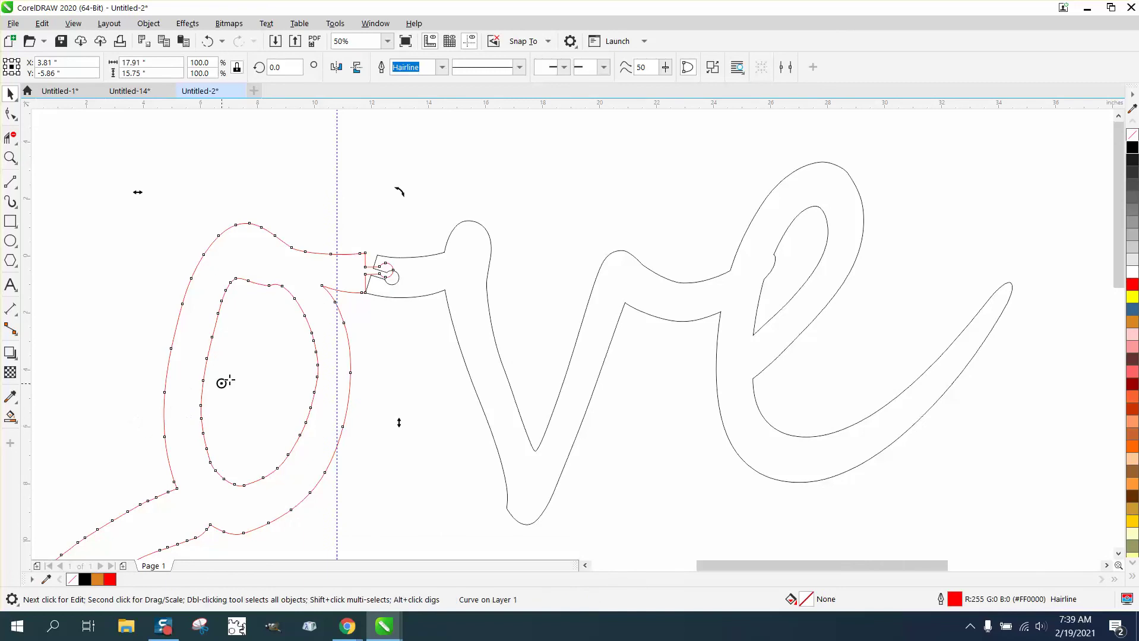
key("z")
left_click_drag(340, 219, 448, 329)
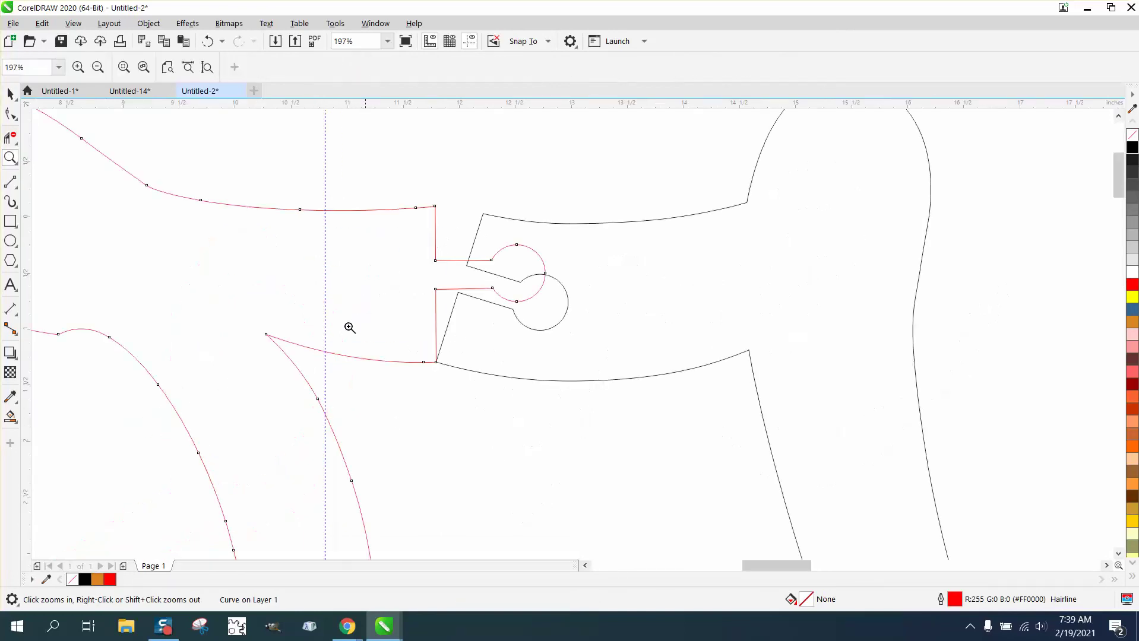
left_click(9, 93)
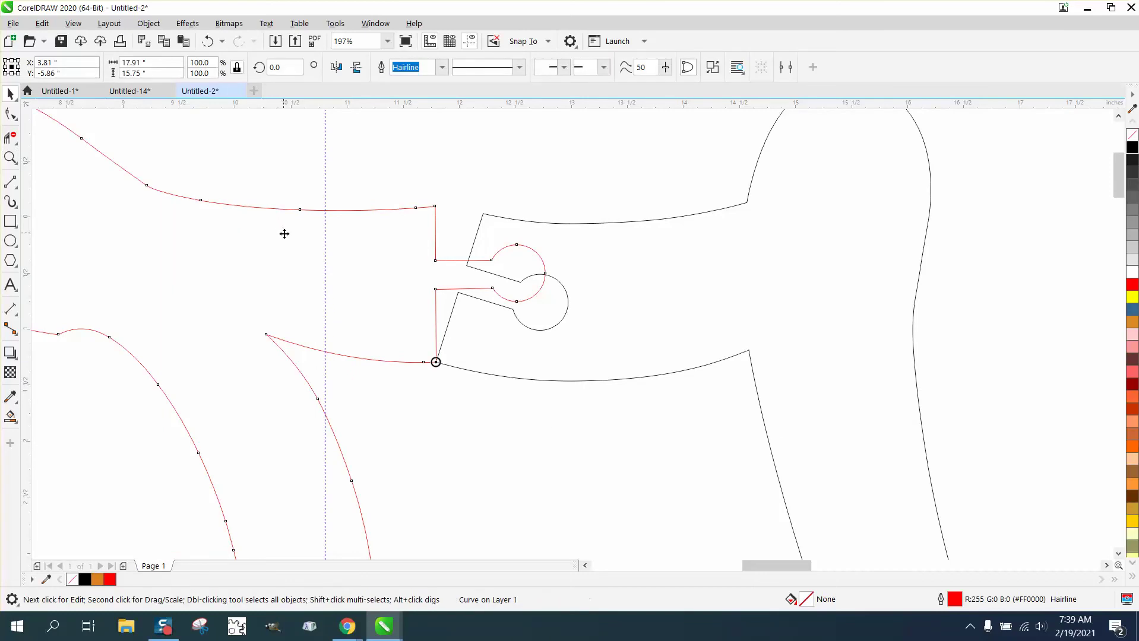
left_click_drag(434, 208, 479, 213)
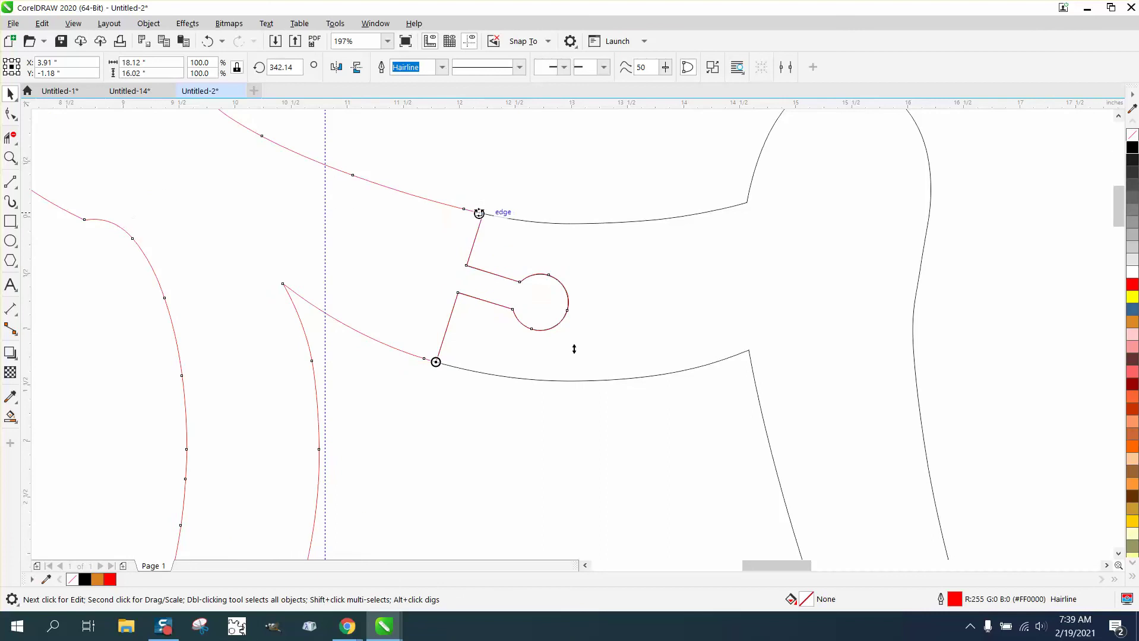
left_click(10, 157)
left_click_drag(506, 268, 633, 351)
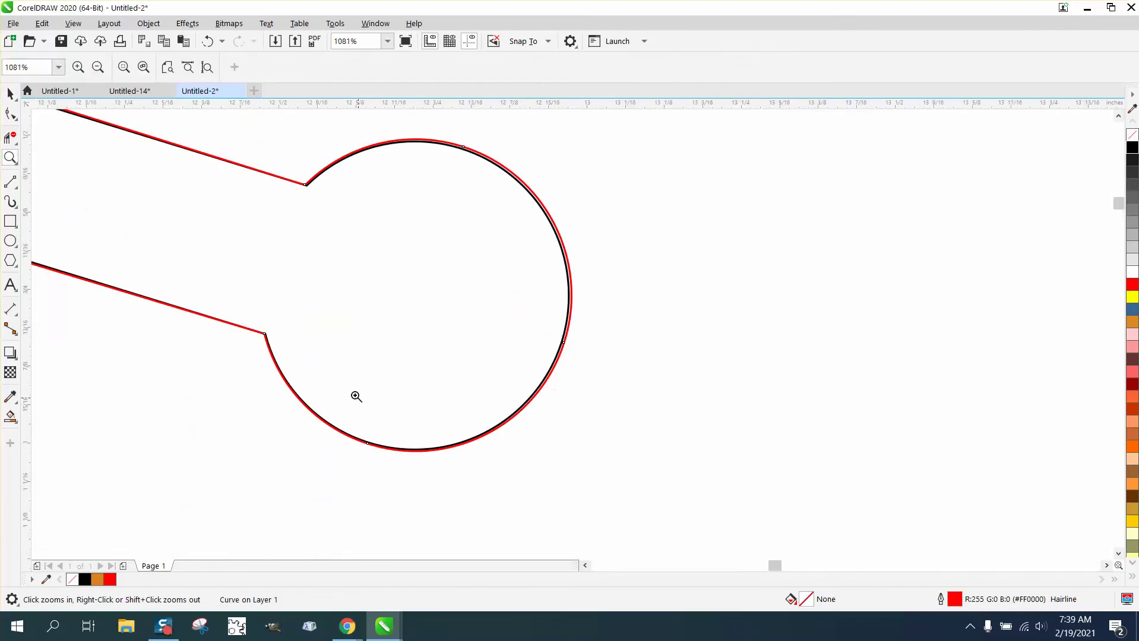
scroll(482, 231, "down", 5)
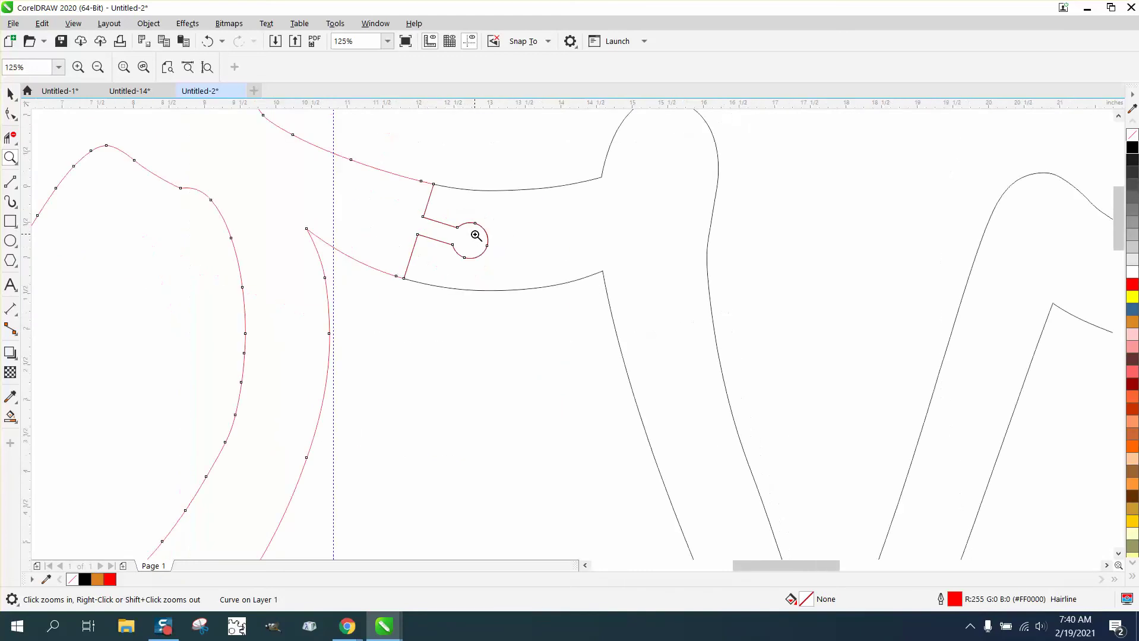
scroll(475, 236, "down", 3)
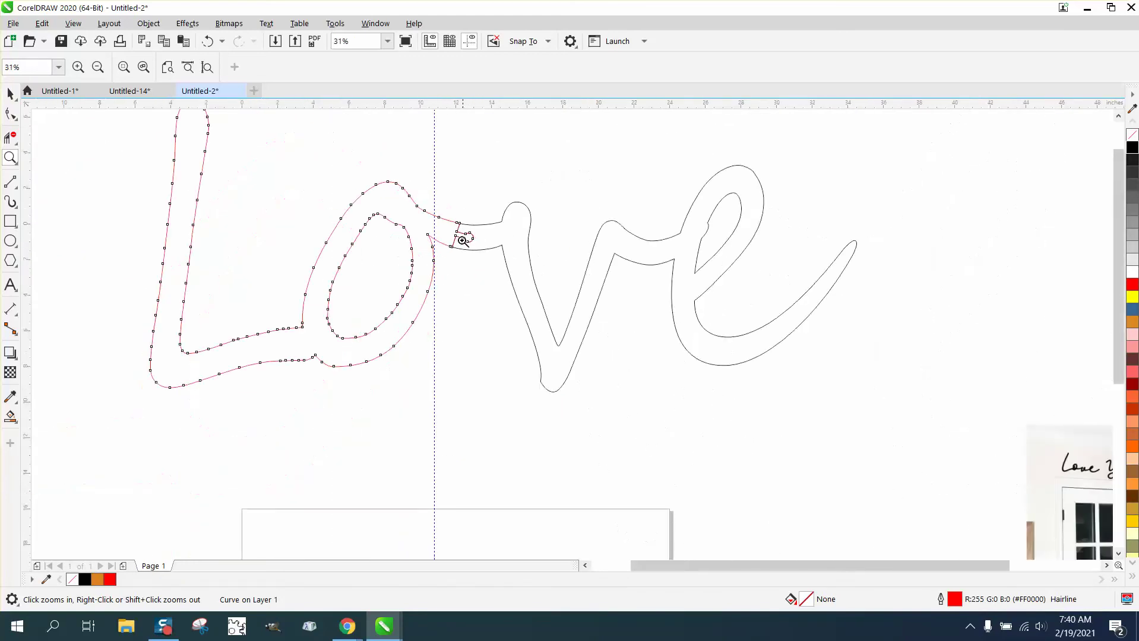
scroll(622, 300, "up", 4)
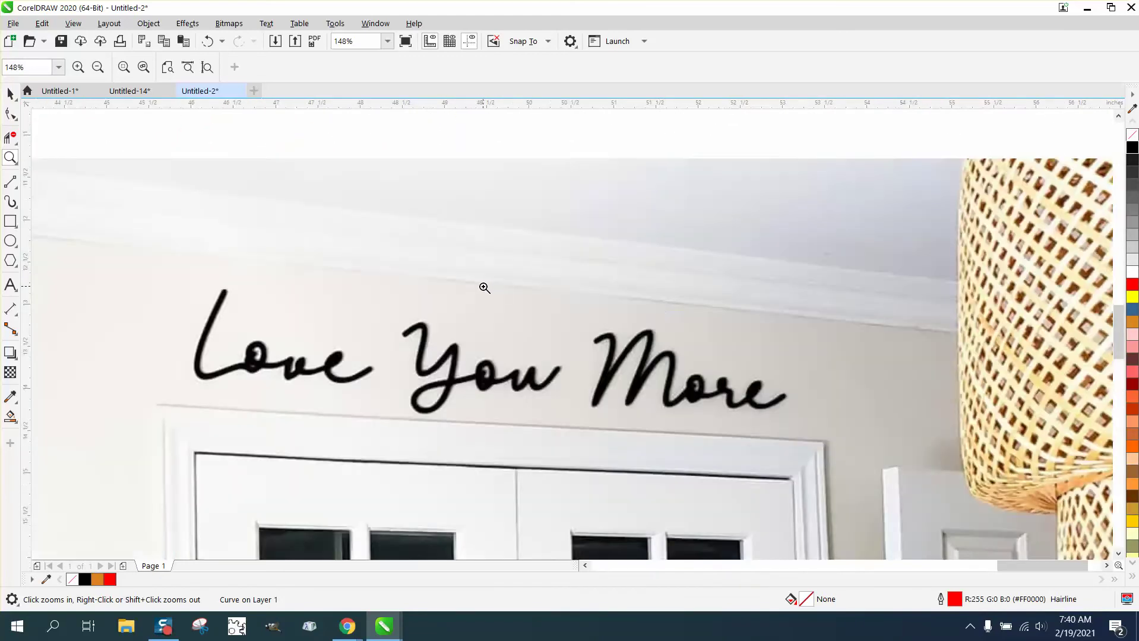
scroll(485, 288, "down", 4)
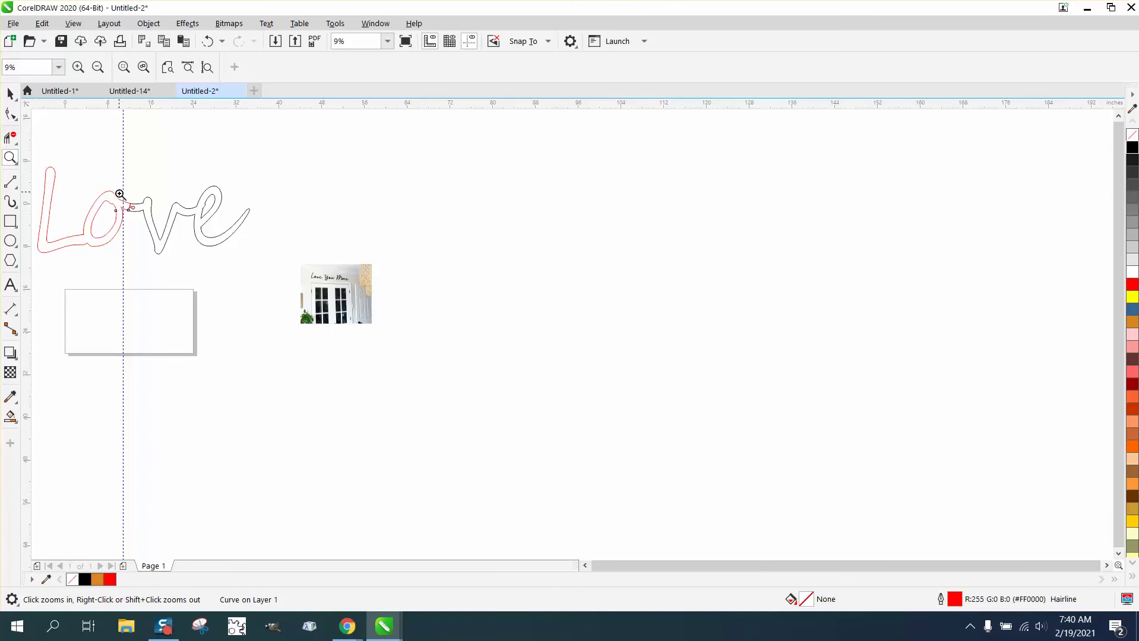
scroll(148, 217, "up", 4)
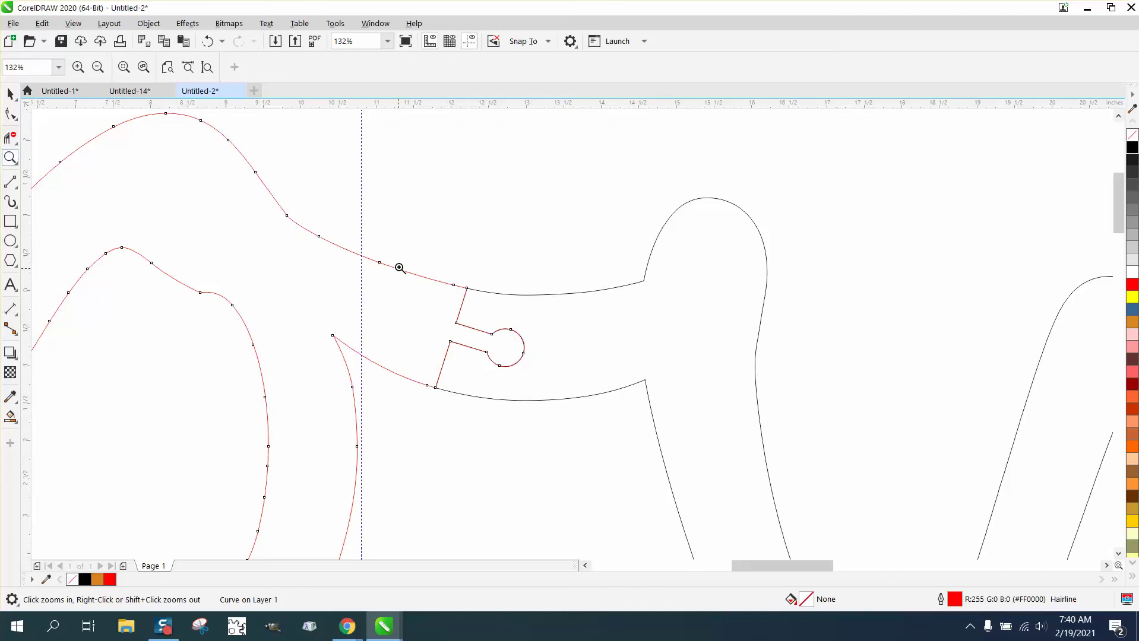
left_click_drag(580, 423, 580, 423)
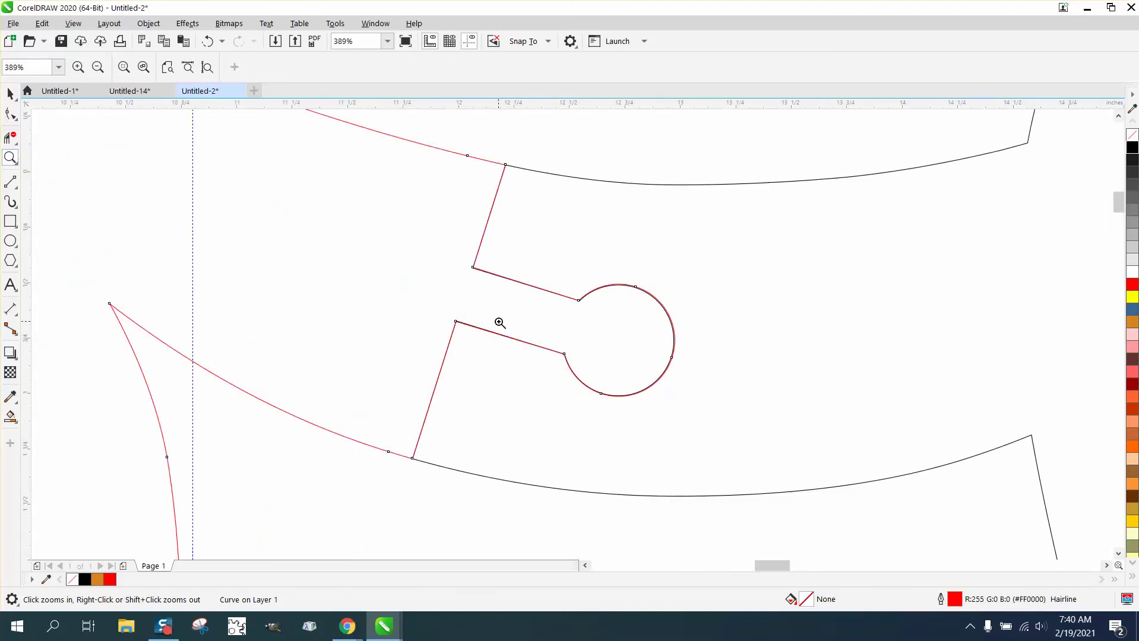
right_click(420, 296)
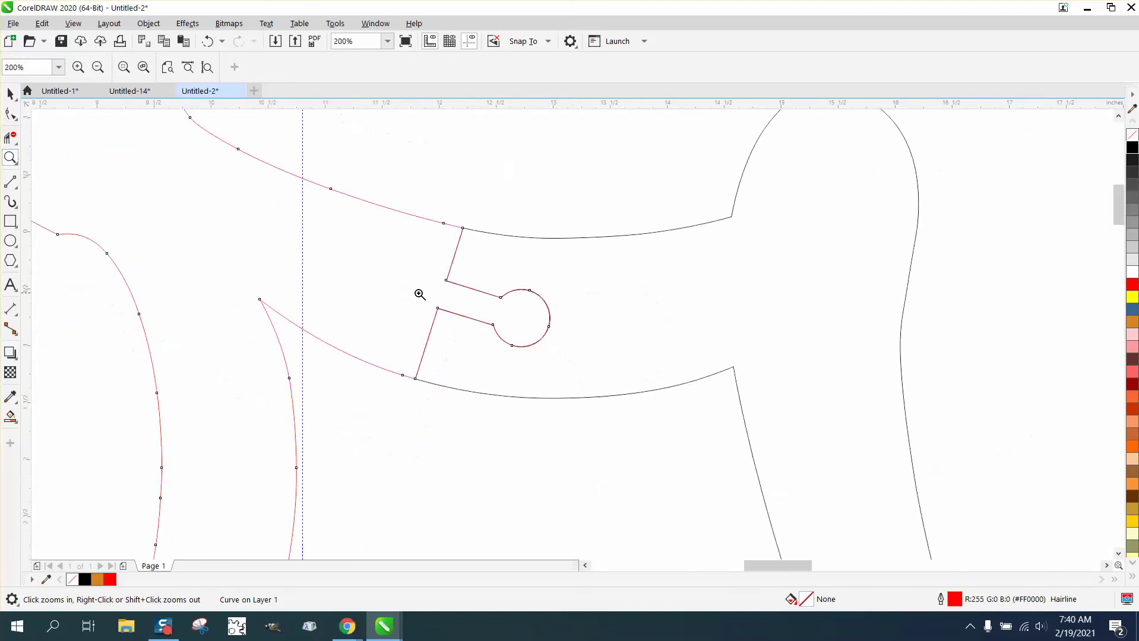
right_click(427, 292)
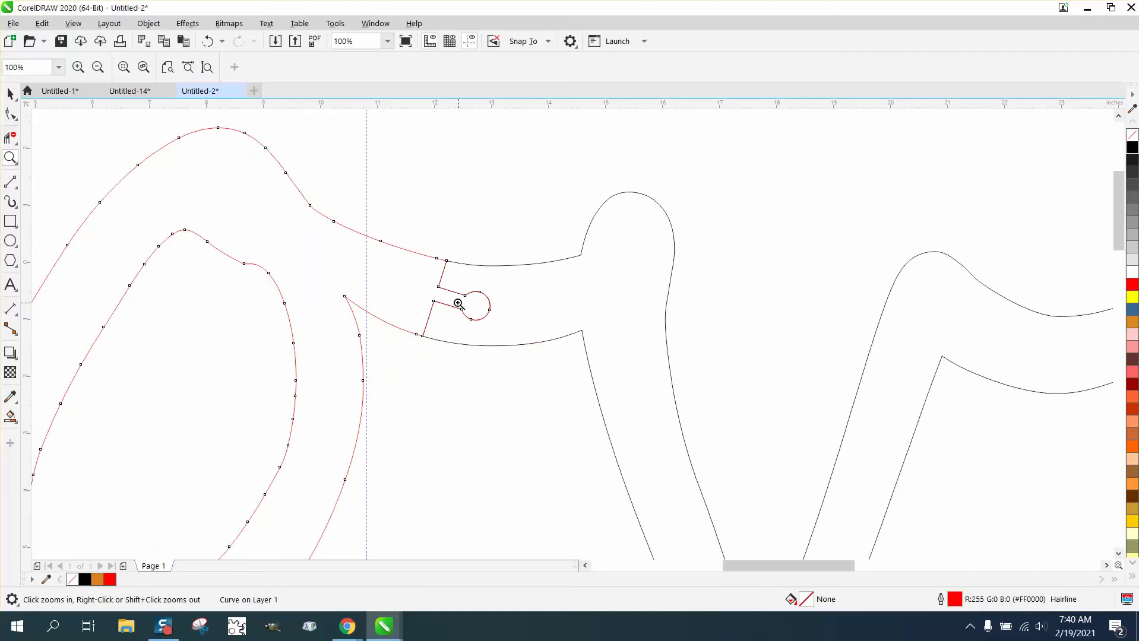
right_click(457, 305)
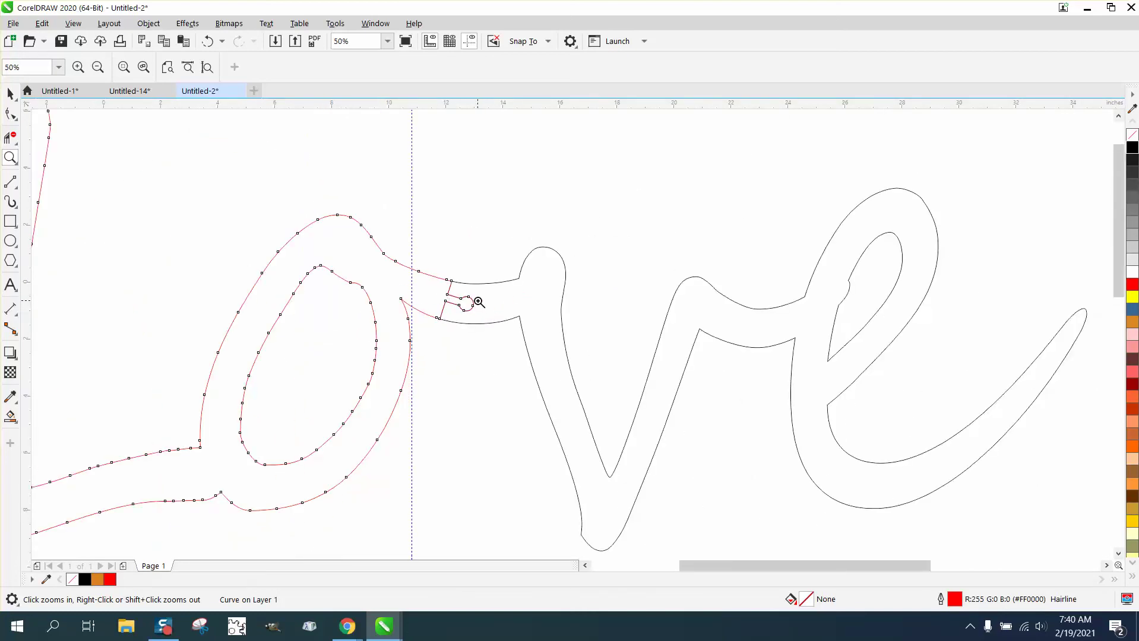
right_click(478, 302)
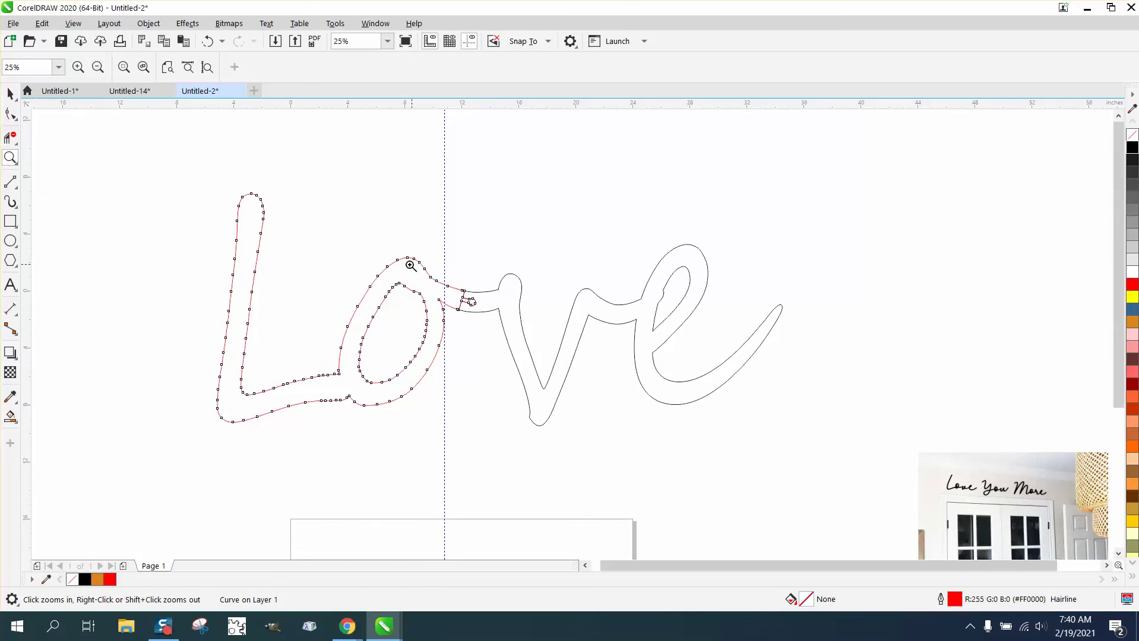
left_click_drag(417, 277, 580, 357)
right_click(513, 327)
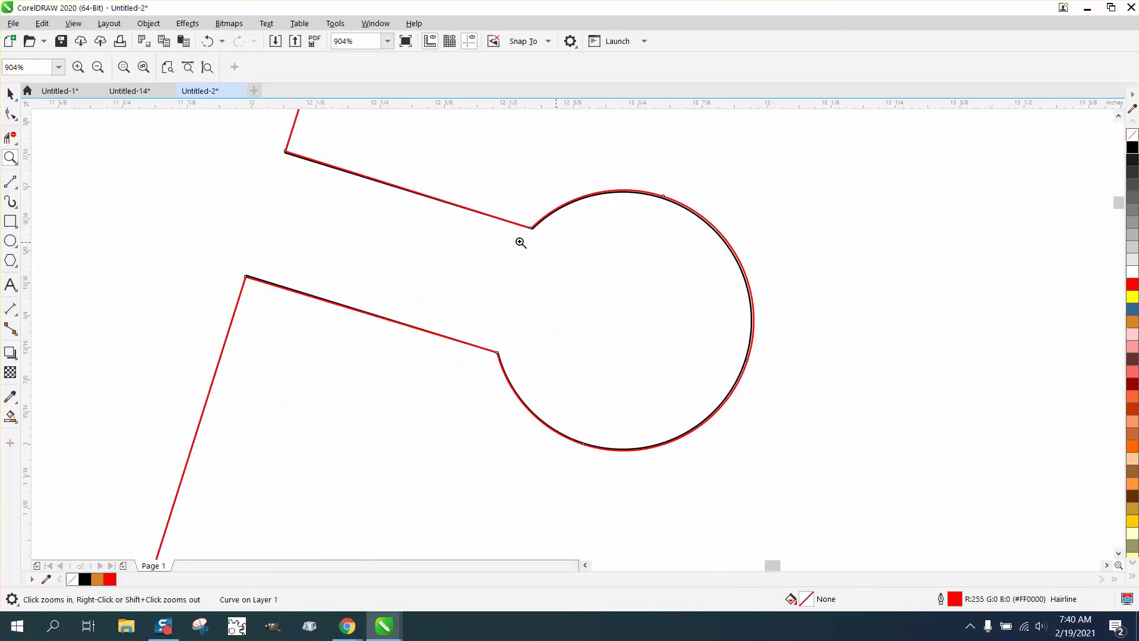
left_click_drag(229, 260, 326, 304)
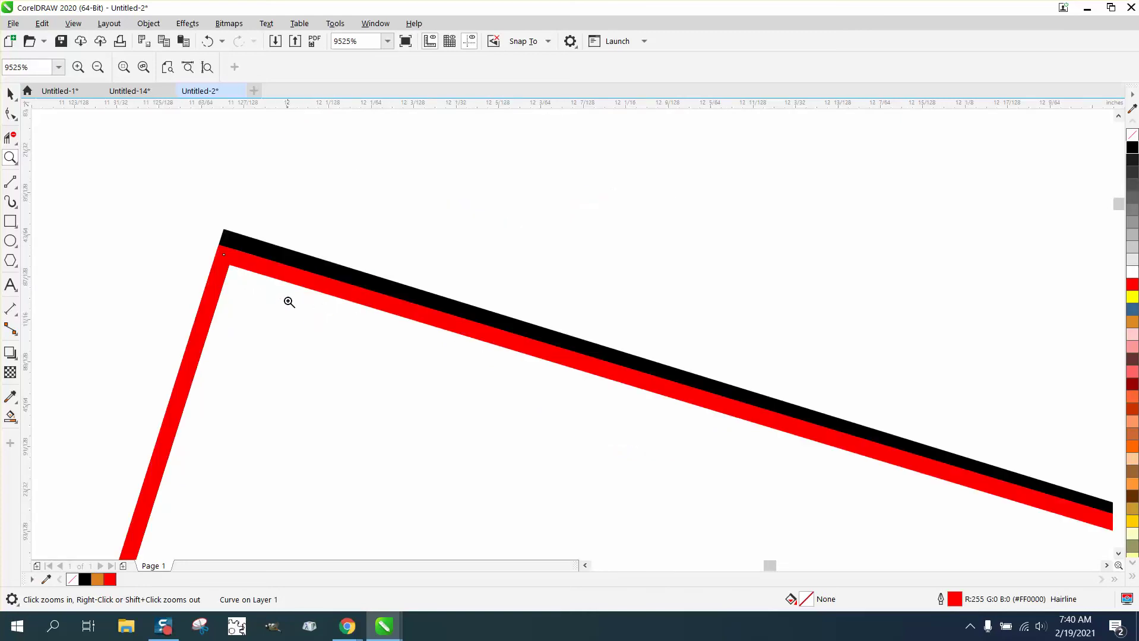
right_click(333, 279)
right_click(323, 288)
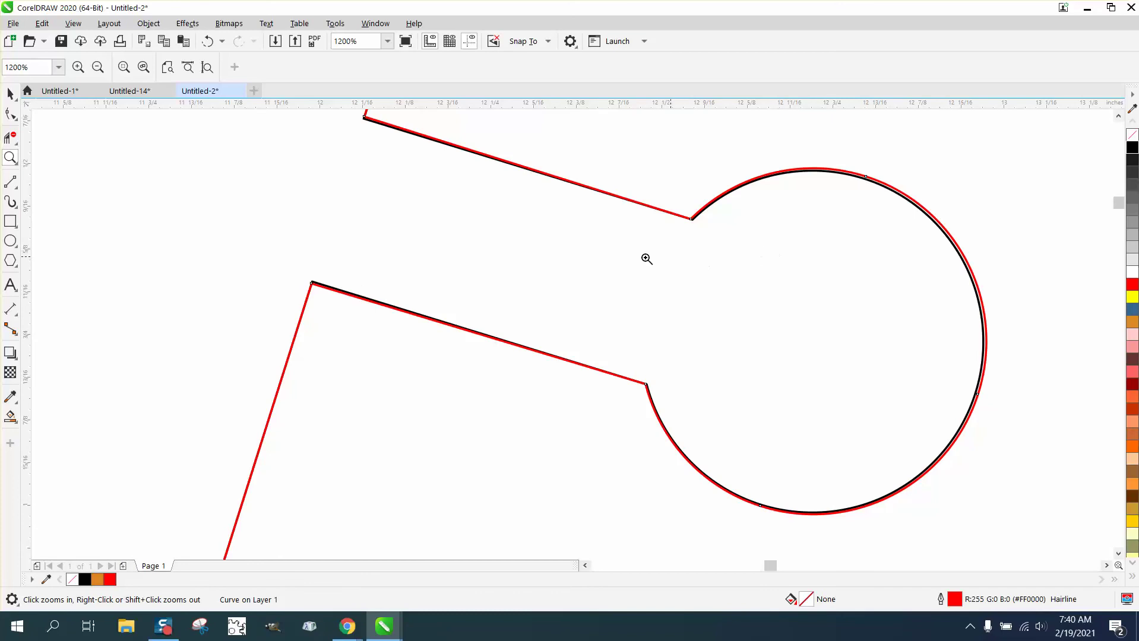
right_click(781, 252)
right_click(389, 264)
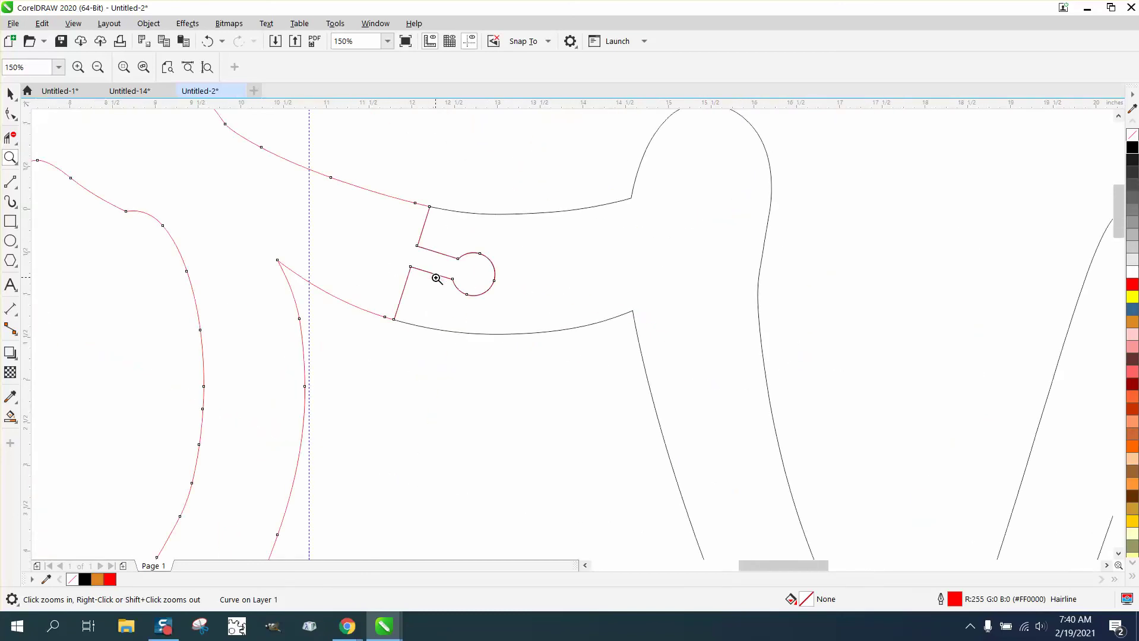
right_click(435, 274)
right_click(419, 293)
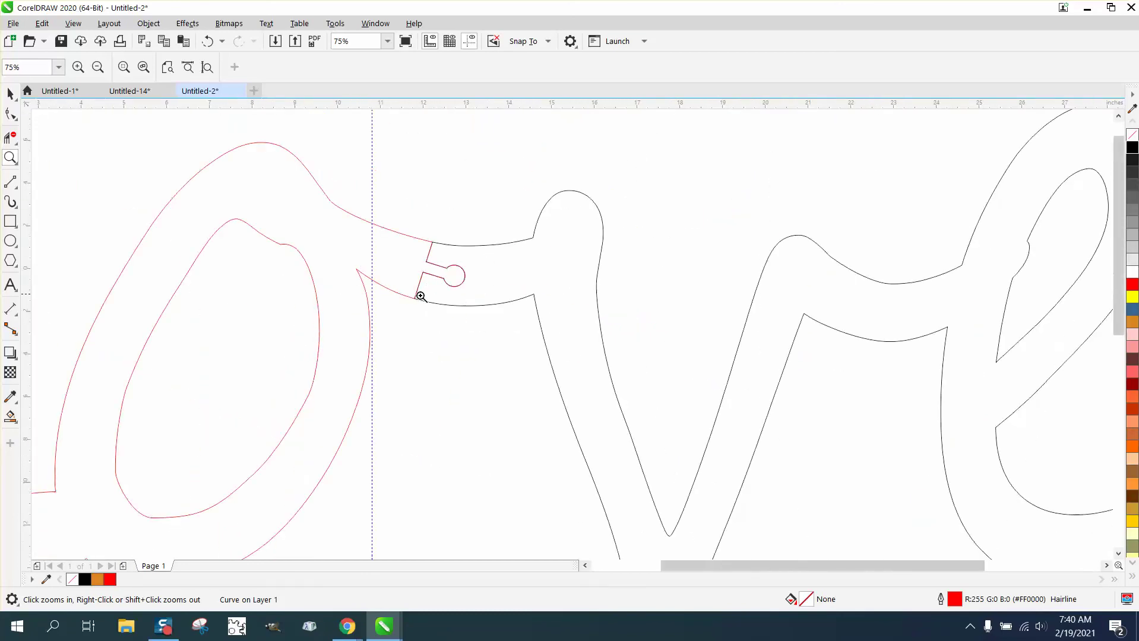
left_click(11, 221)
left_click_drag(185, 170, 260, 215)
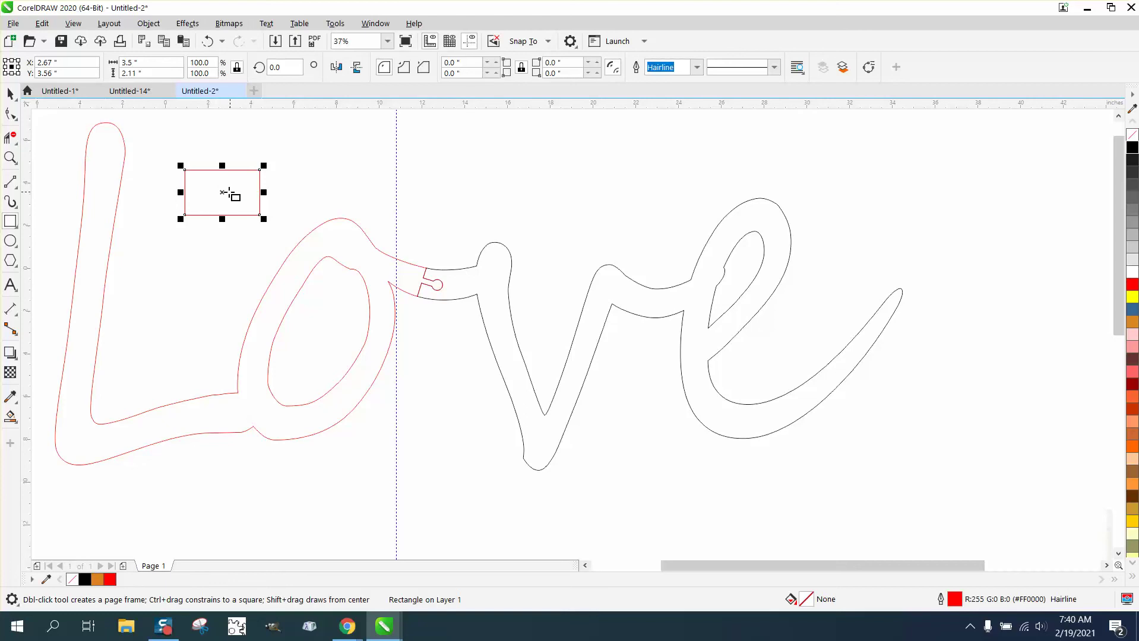
left_click(10, 93)
key("Delete")
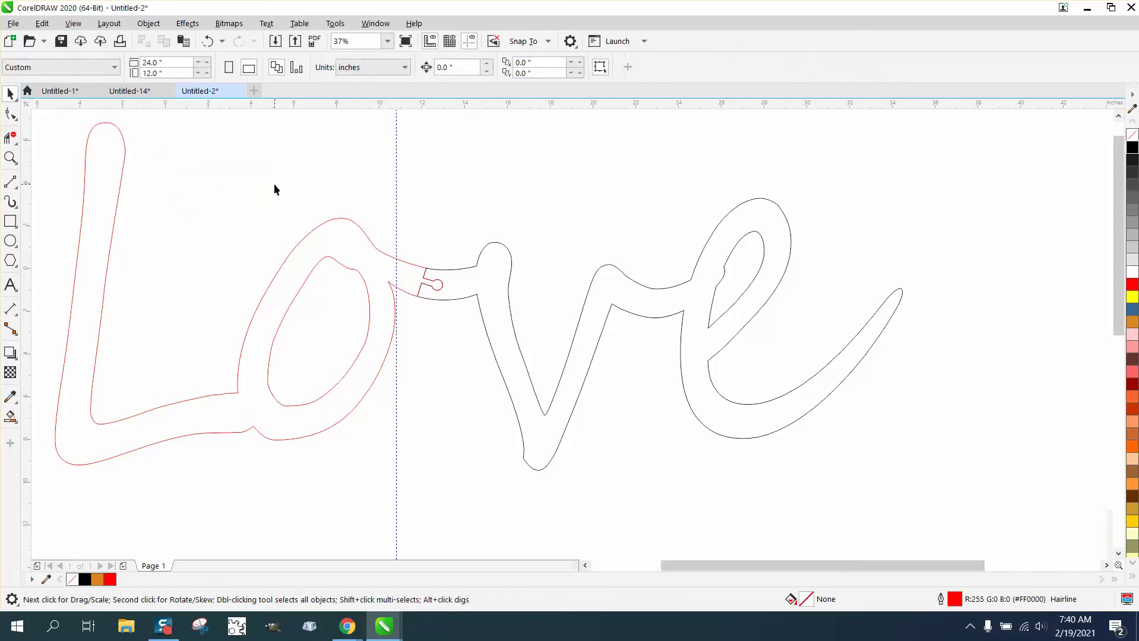
scroll(371, 238, "down", 5)
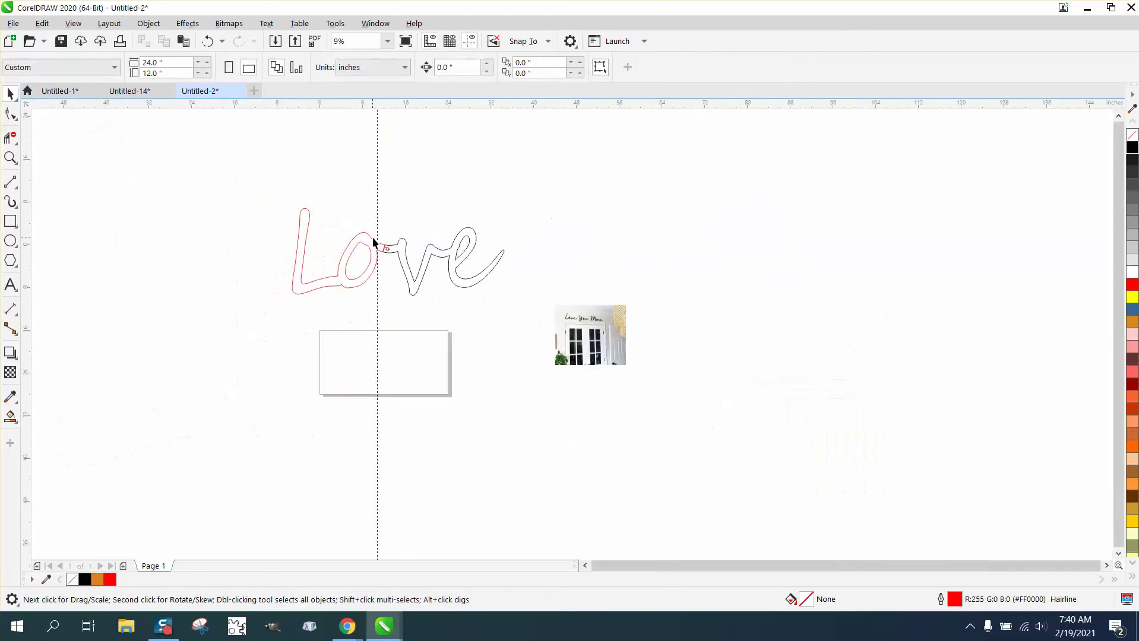
left_click(10, 157)
left_click_drag(277, 198, 540, 305)
left_click_drag(460, 310, 529, 353)
right_click(375, 306)
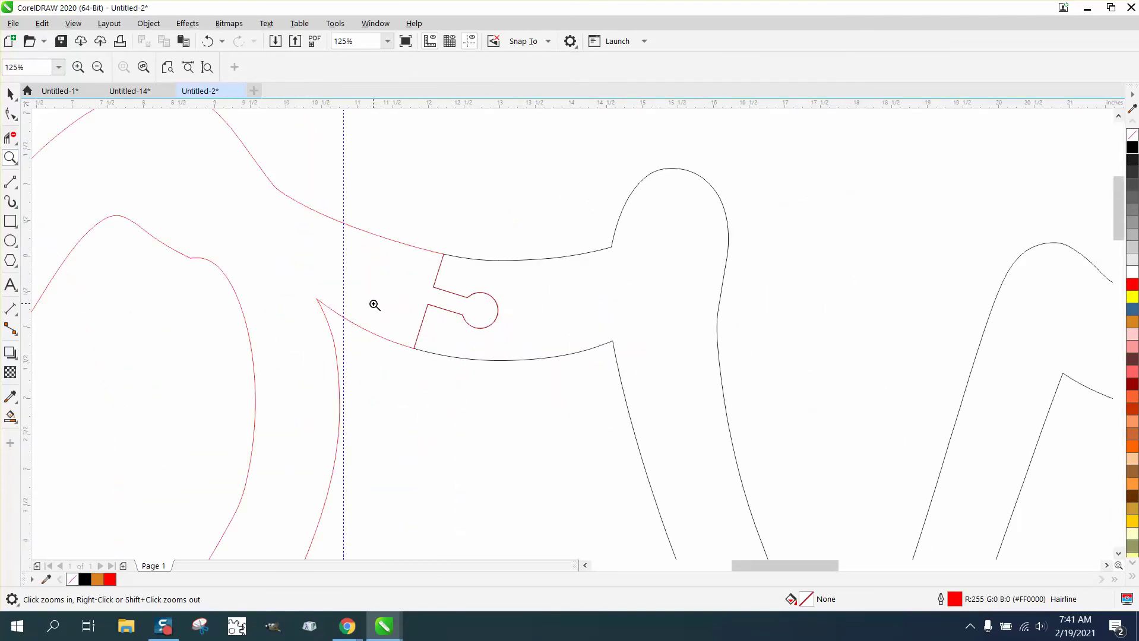